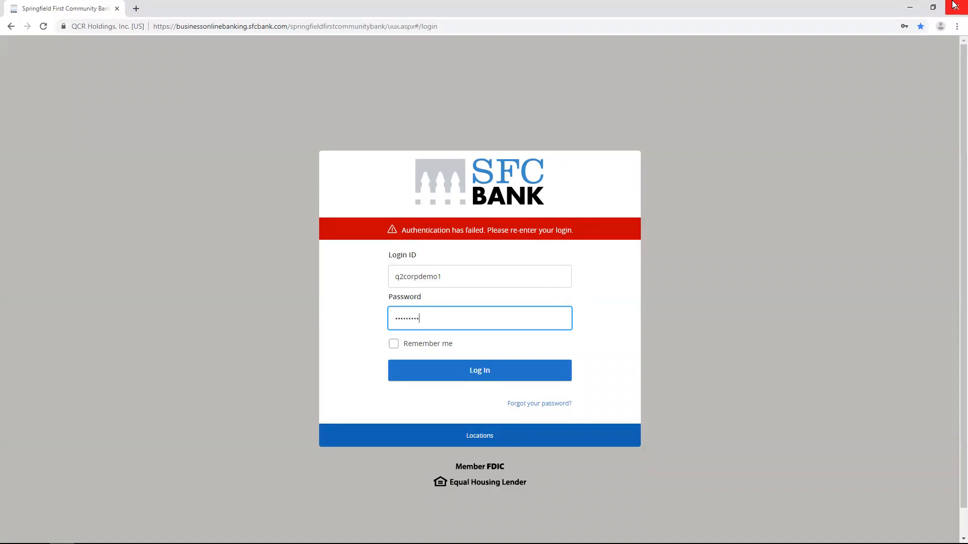
Step: Re-enter the account password and log in to reach the security-code delivery options
{"action": "type", "text": "•"}
{"action": "left_click", "coordinate": [494, 373]}
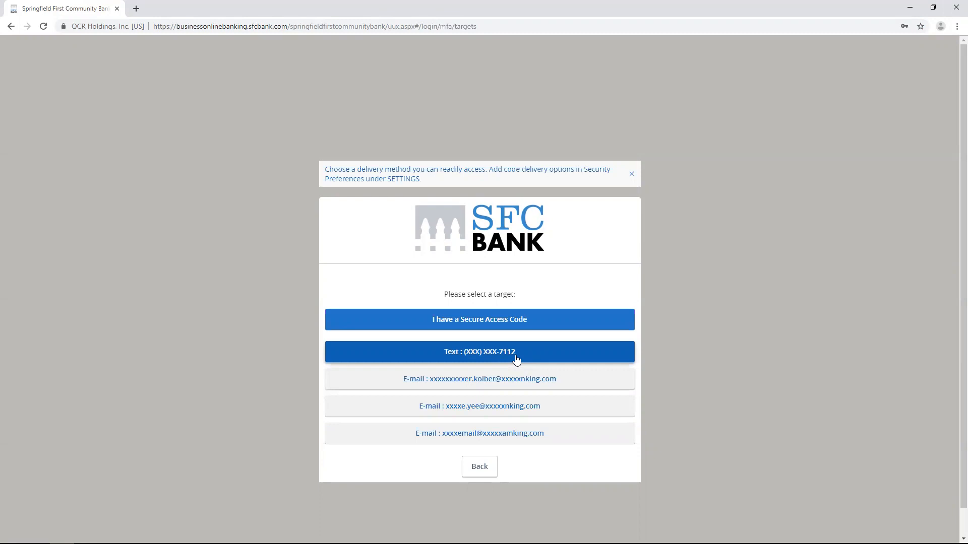
Step: Request the secure access code by text, enter the received code and submit it
{"action": "left_click", "coordinate": [493, 359]}
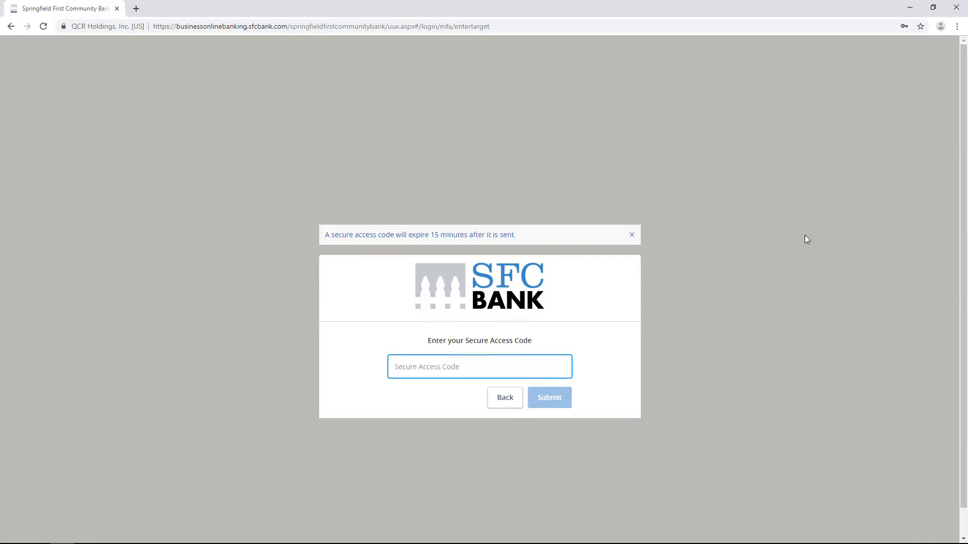
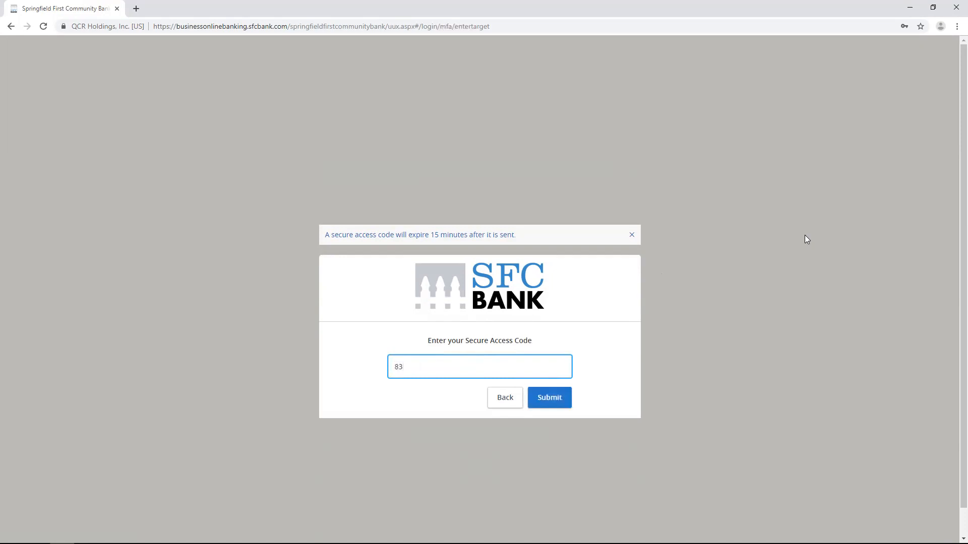
{"action": "left_click", "coordinate": [556, 398]}
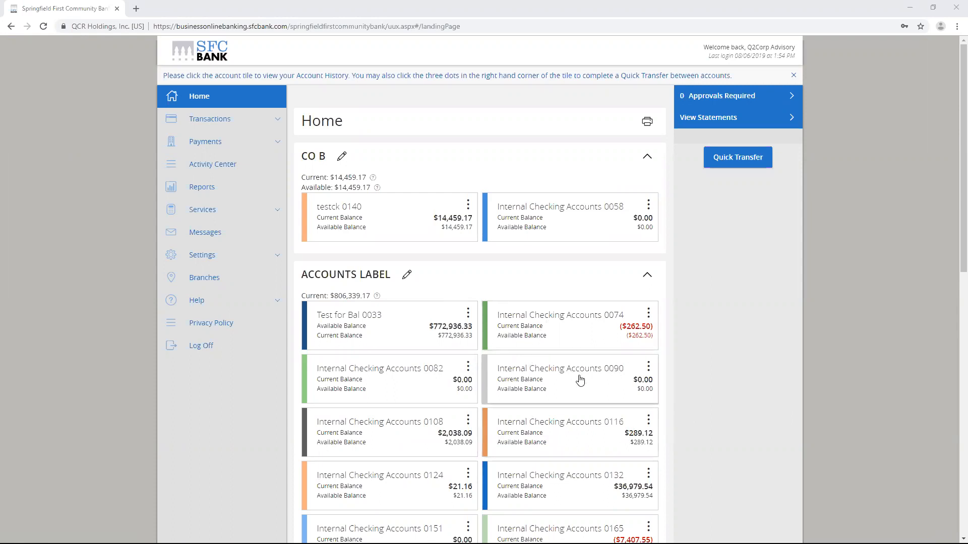
Step: Drag account 0116 up and back, then drop account 0074 into a separate new group
{"action": "left_click_drag", "start_coordinate": [591, 434], "coordinate": [595, 323]}
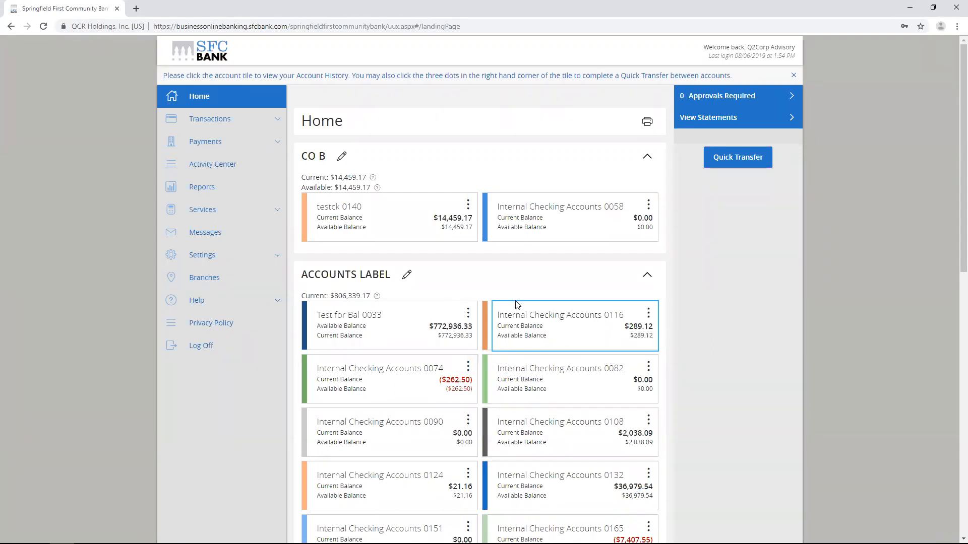
{"action": "left_click_drag", "start_coordinate": [536, 322], "coordinate": [549, 428]}
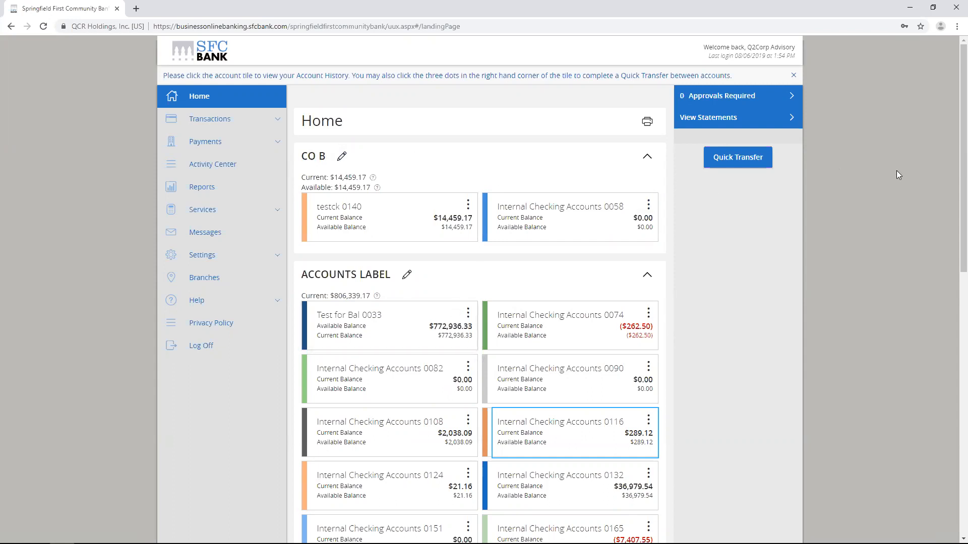
{"action": "left_click_drag", "start_coordinate": [962, 208], "coordinate": [955, 465]}
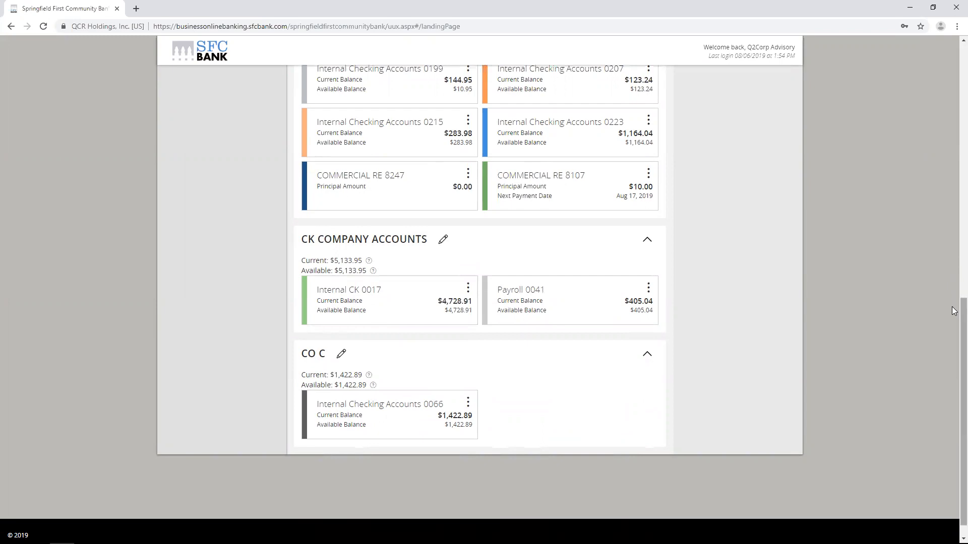
{"action": "left_click_drag", "start_coordinate": [954, 312], "coordinate": [927, 39]}
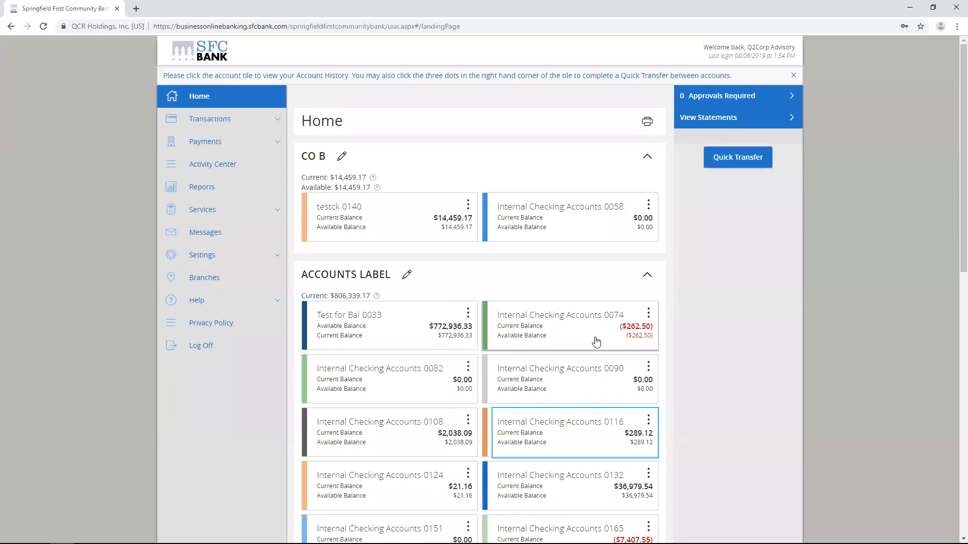
{"action": "left_click_drag", "start_coordinate": [597, 341], "coordinate": [650, 511]}
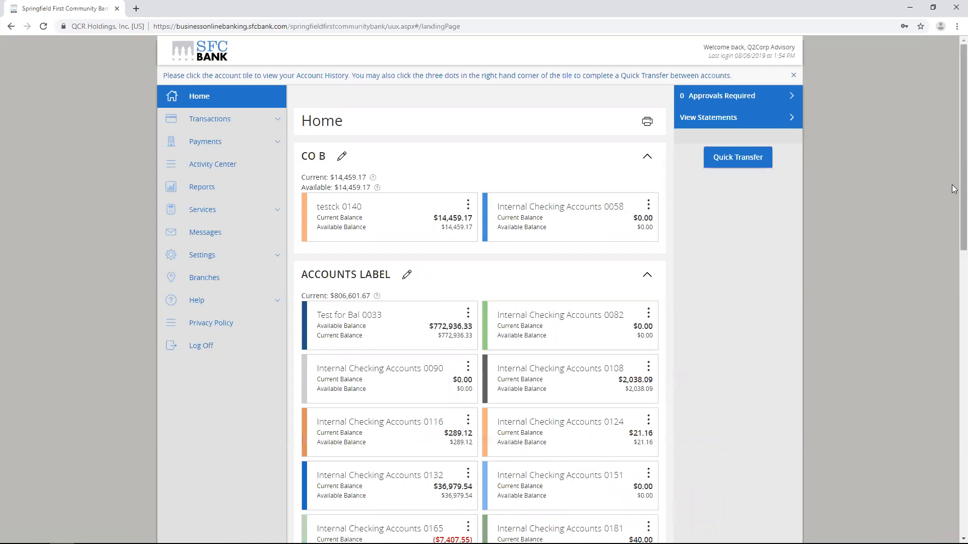
Step: Rename the NEW GROUP holding account 0074 to 'Group D'
{"action": "scroll", "coordinate": [954, 189], "scroll_direction": "down", "scroll_amount": 14}
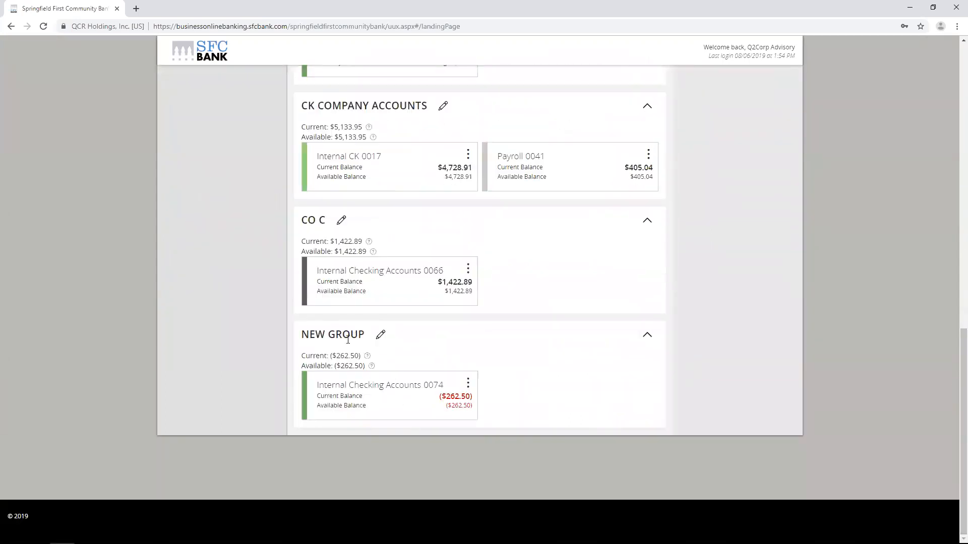
{"action": "left_click", "coordinate": [382, 336]}
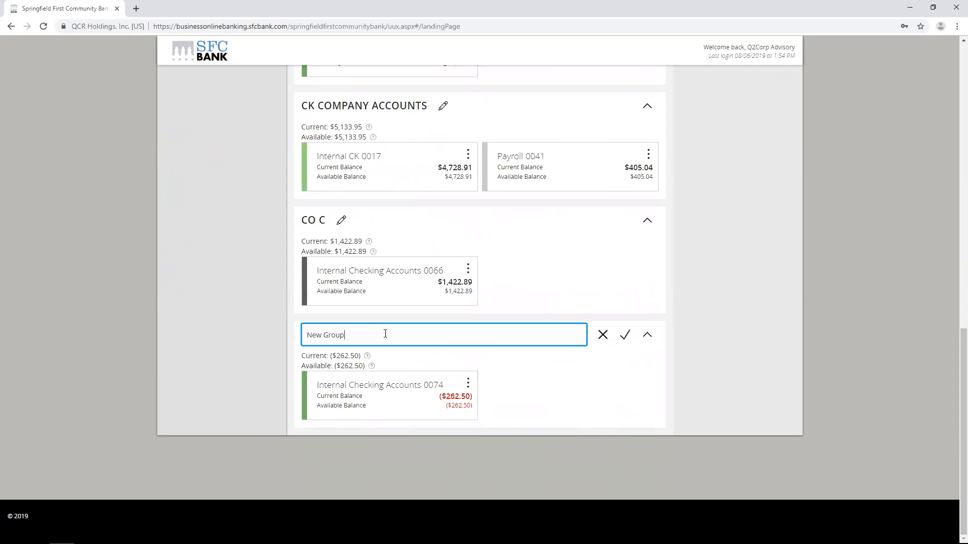
{"action": "key", "text": "BackSpace"}
{"action": "key", "text": "BackSpace"}
{"action": "key", "text": "BackSpace"}
{"action": "key", "text": "BackSpace"}
{"action": "key", "text": "BackSpace"}
{"action": "key", "text": "BackSpace"}
{"action": "key", "text": "BackSpace"}
{"action": "key", "text": "BackSpace"}
{"action": "type", "text": "Group D"}
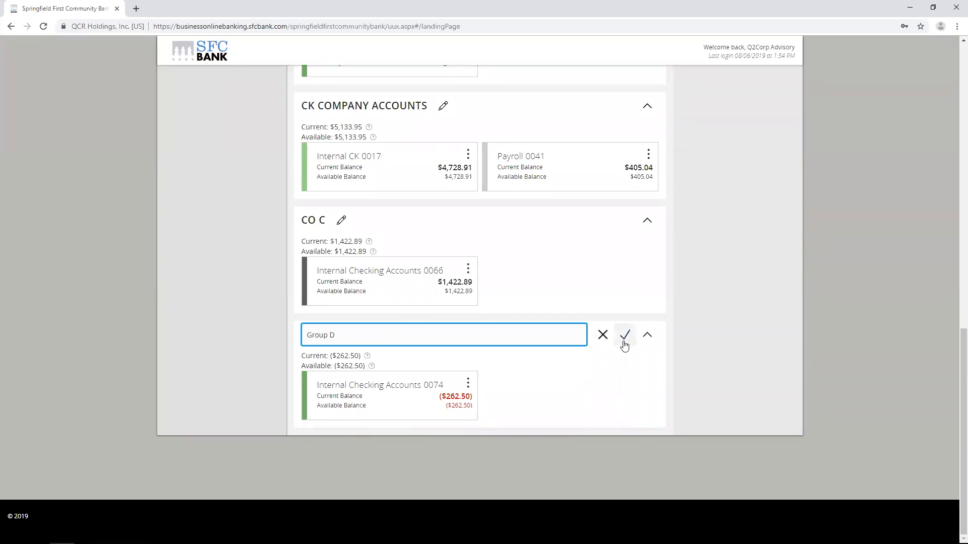
{"action": "left_click", "coordinate": [625, 344]}
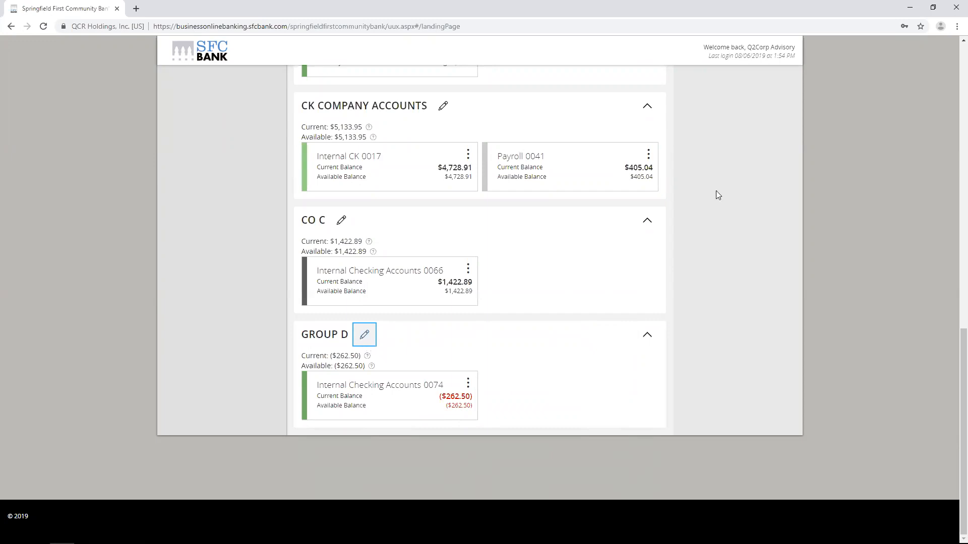
{"action": "scroll", "coordinate": [497, 134], "scroll_direction": "up", "scroll_amount": 6}
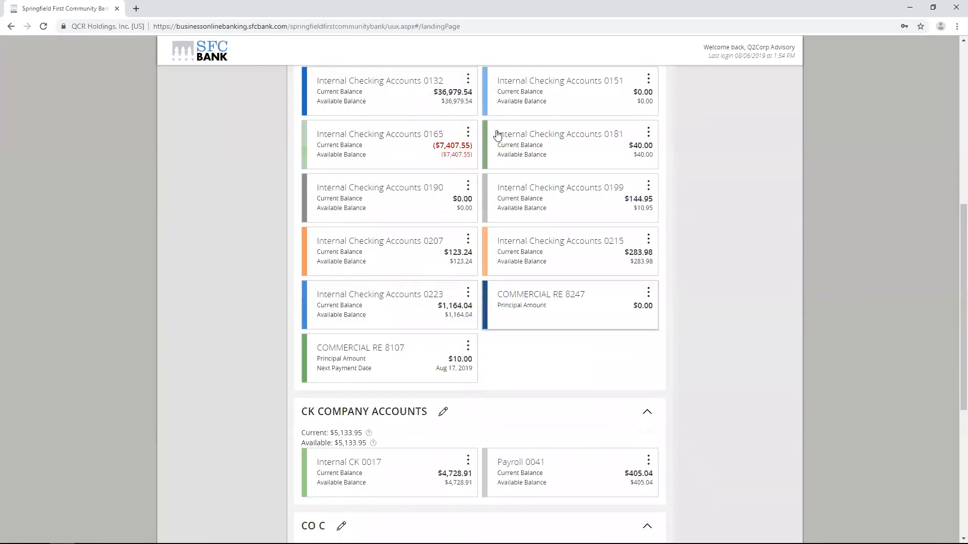
Step: Drop account 0082 into CO B, and return account 0090 to ACCOUNTS LABEL after trying it there
{"action": "scroll", "coordinate": [497, 134], "scroll_direction": "up", "scroll_amount": 8}
{"action": "left_click_drag", "start_coordinate": [583, 343], "coordinate": [563, 219]}
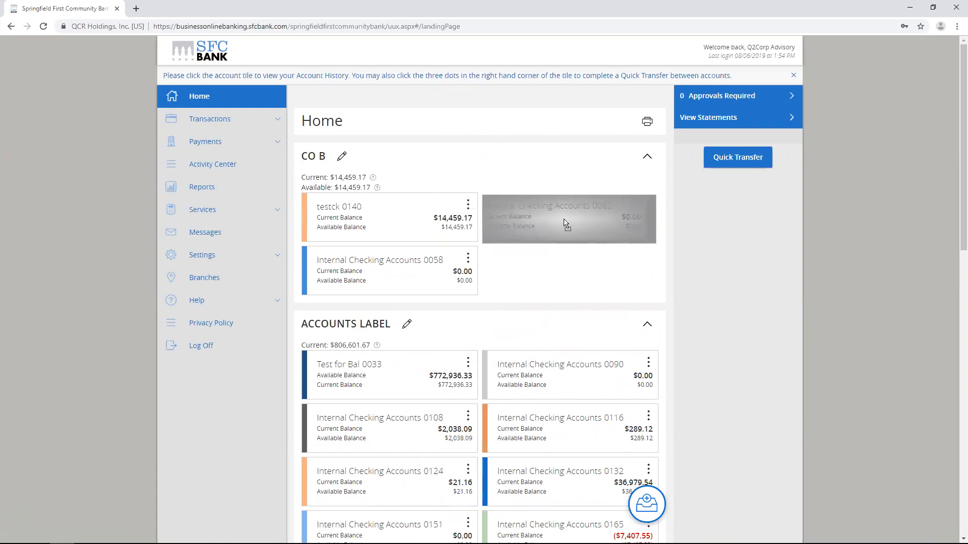
{"action": "left_click_drag", "start_coordinate": [565, 224], "coordinate": [557, 305]}
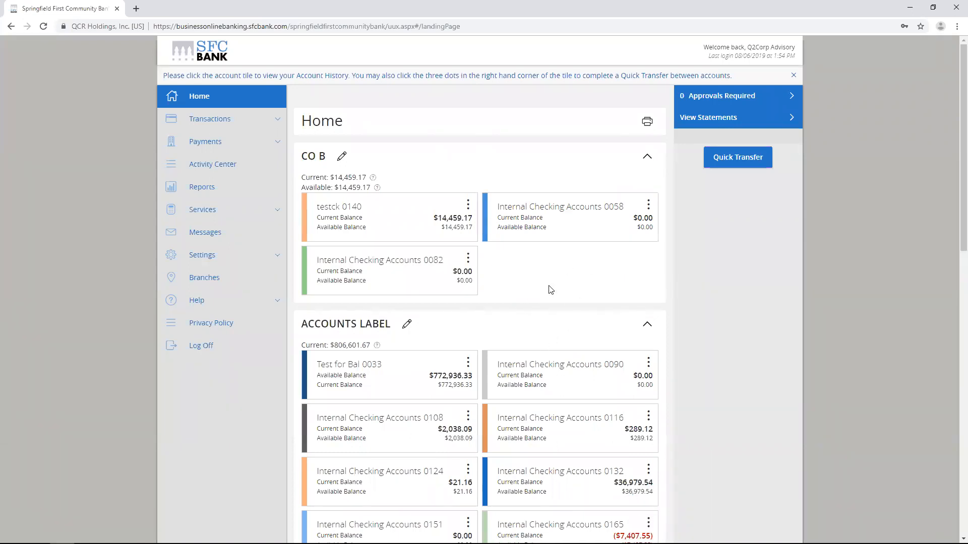
{"action": "left_click_drag", "start_coordinate": [553, 384], "coordinate": [555, 283]}
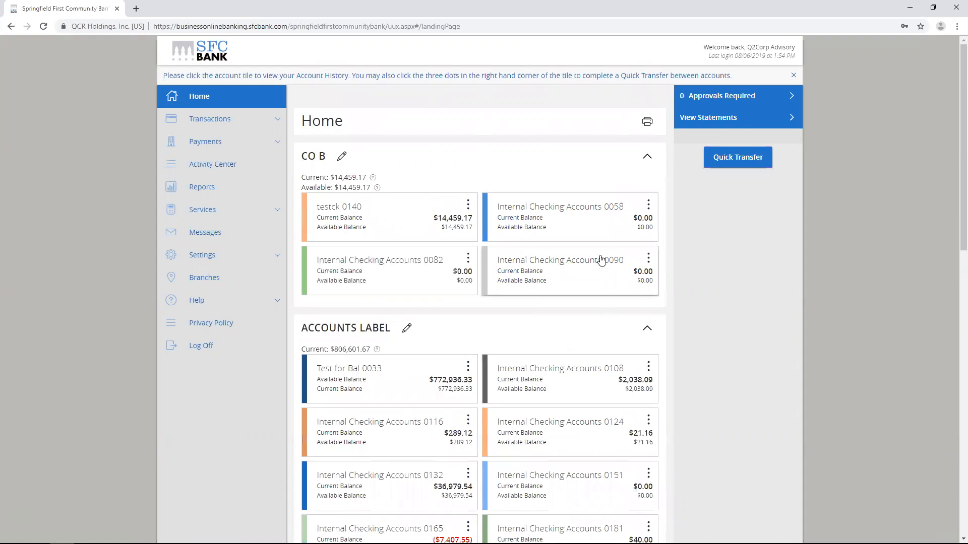
{"action": "left_click_drag", "start_coordinate": [596, 267], "coordinate": [582, 370]}
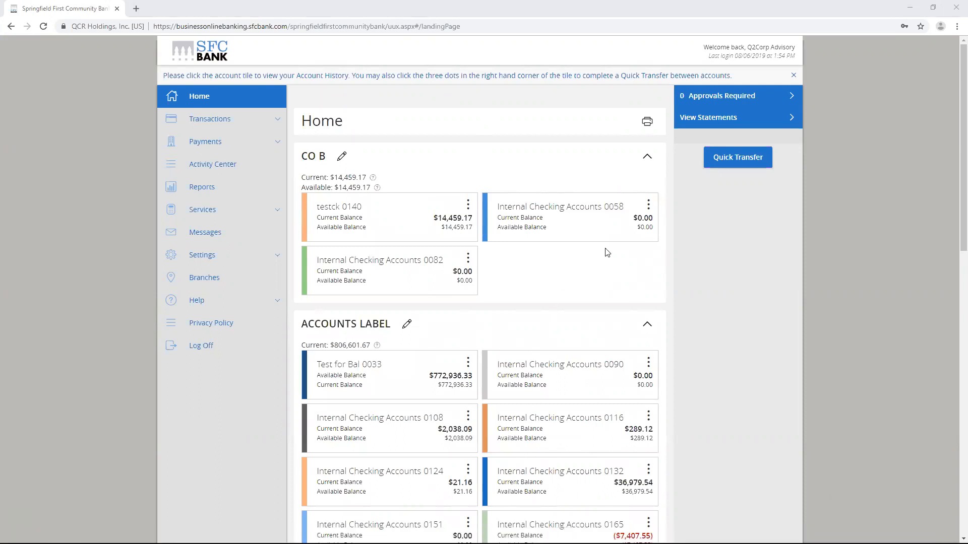
Step: Show the View Activity, Quick Transfer and Nickname Account options for account 0082
{"action": "left_click", "coordinate": [468, 261]}
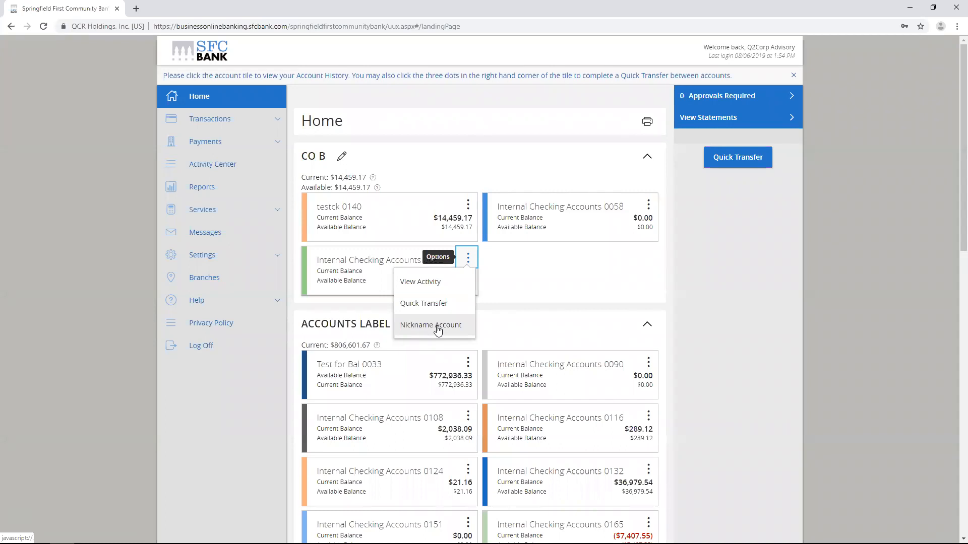
{"action": "left_click", "coordinate": [511, 279]}
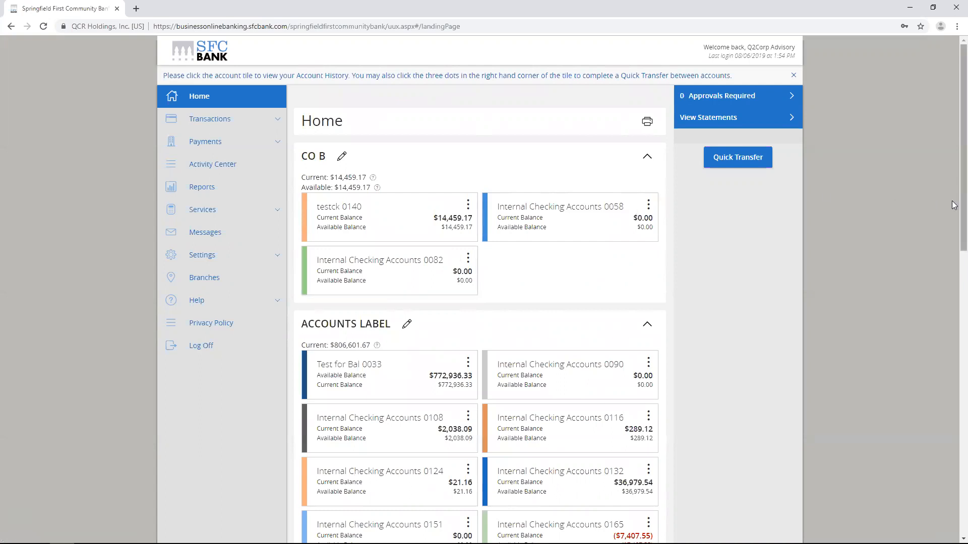
Step: Scroll down to CK COMPANY ACCOUNTS and choose Nickname Account for Payroll 0041
{"action": "left_click_drag", "start_coordinate": [954, 205], "coordinate": [954, 423]}
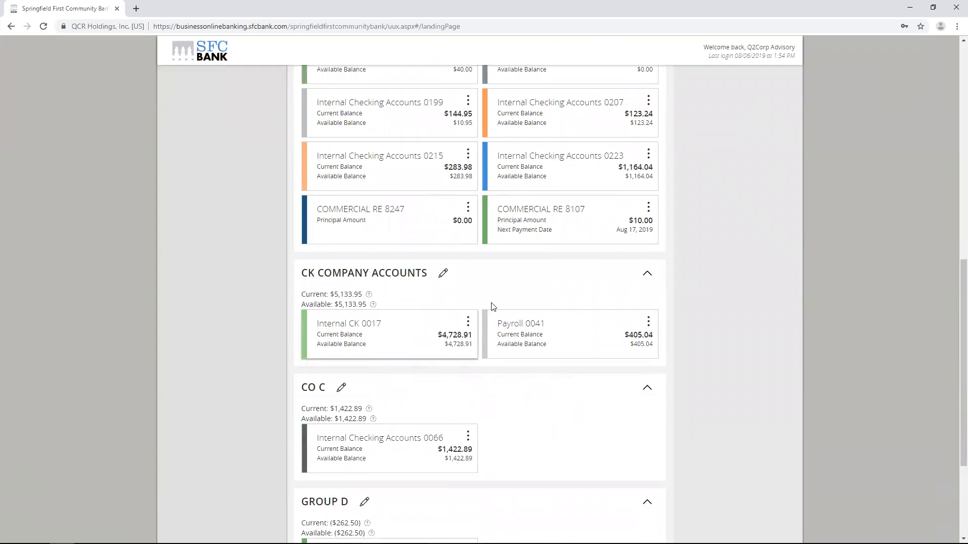
{"action": "left_click", "coordinate": [648, 321]}
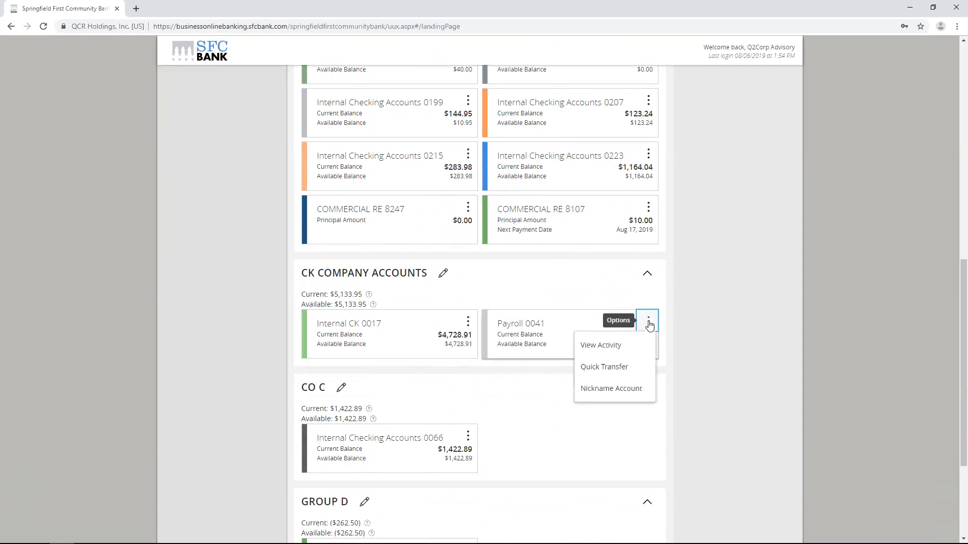
{"action": "left_click", "coordinate": [615, 389]}
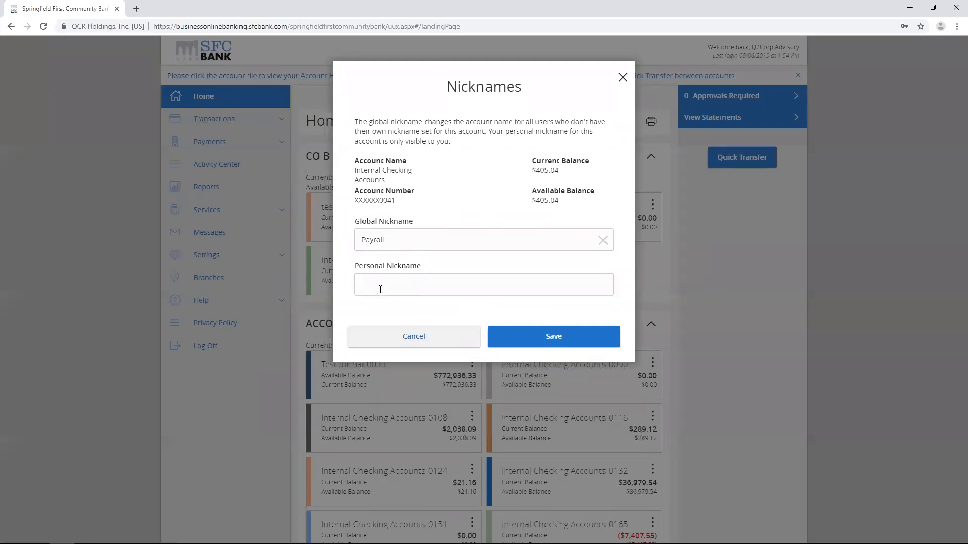
Step: Cancel the Payroll 0041 Nicknames dialog without entering a personal nickname
{"action": "left_click", "coordinate": [380, 283]}
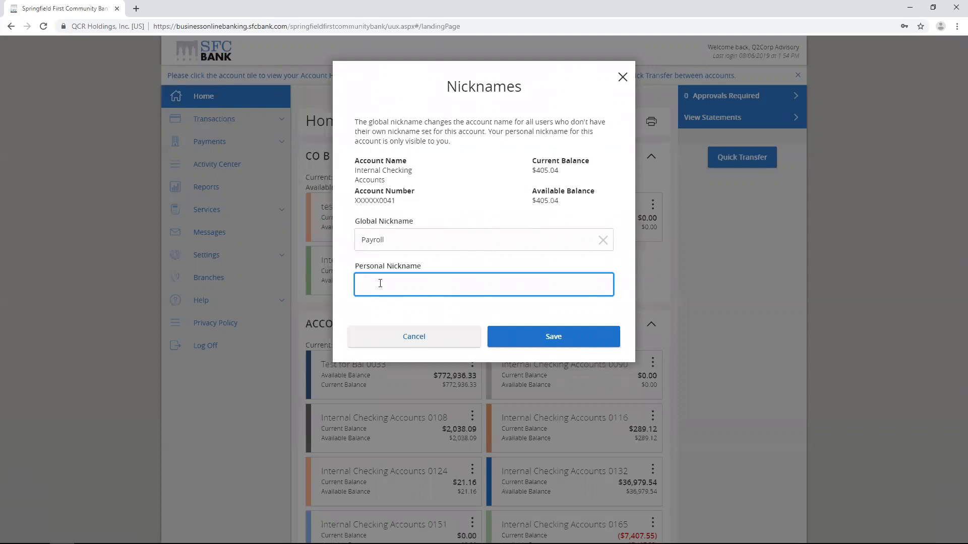
{"action": "left_click", "coordinate": [375, 337]}
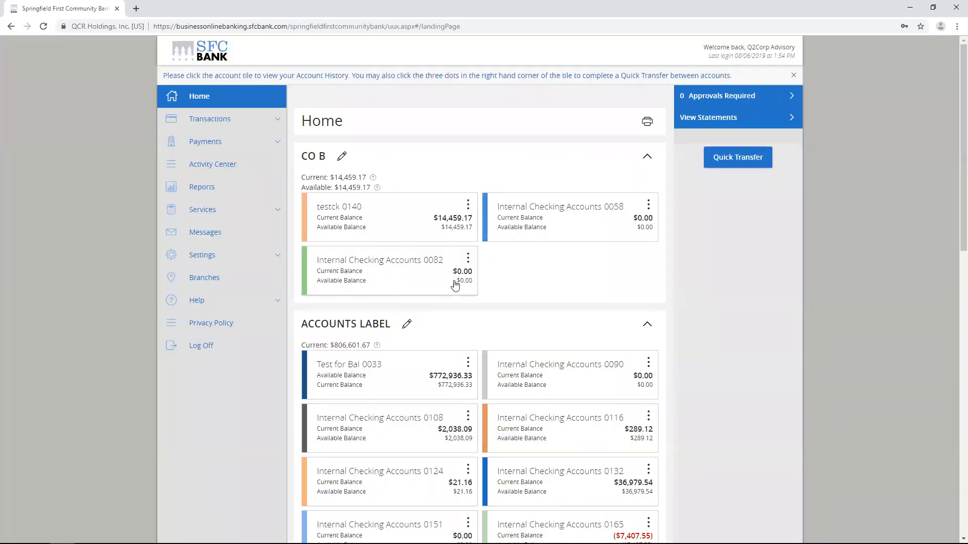
Step: Start a Quick Transfer from the Home page to open the Funds Transfer form
{"action": "left_click", "coordinate": [756, 161]}
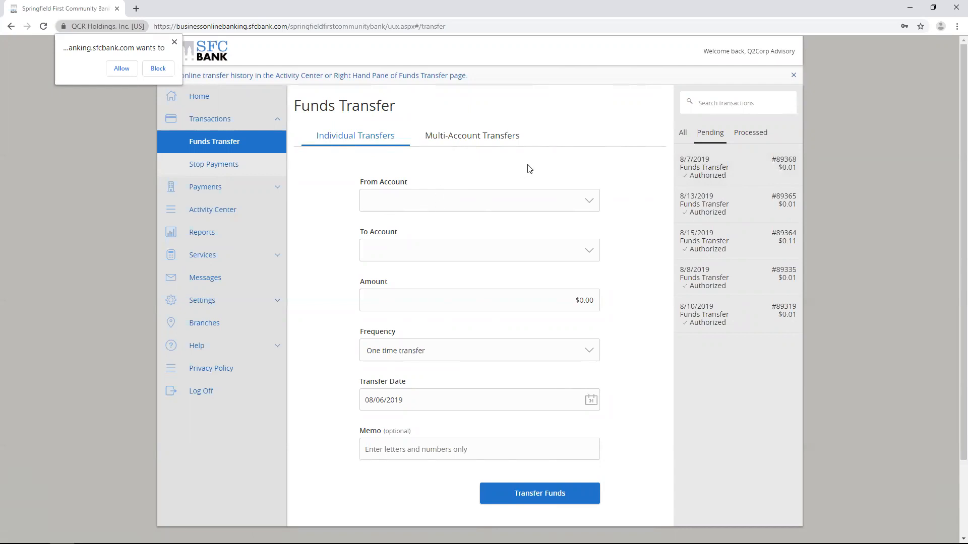
Step: Fill in a $0.01 transfer from Payroll to testck, with a One time frequency
{"action": "left_click", "coordinate": [591, 203]}
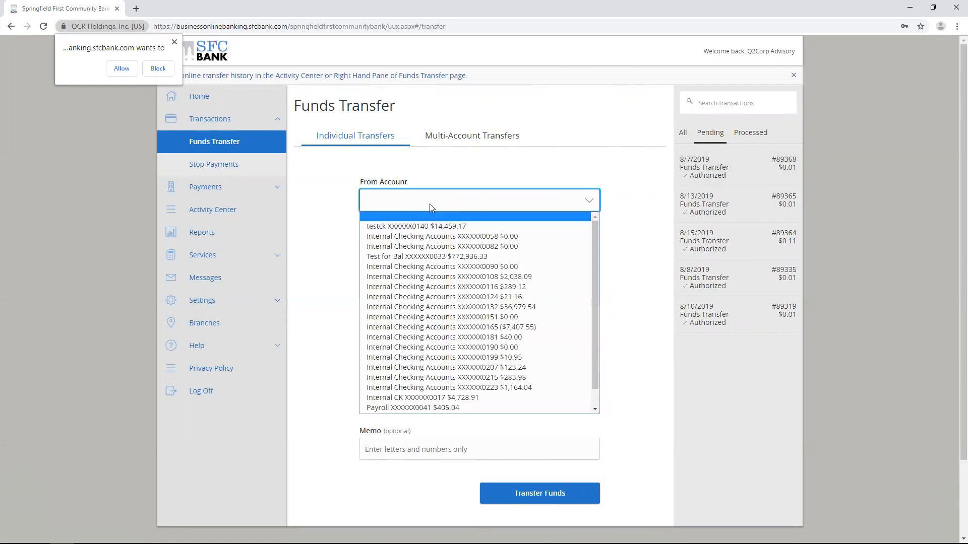
{"action": "left_click", "coordinate": [395, 201]}
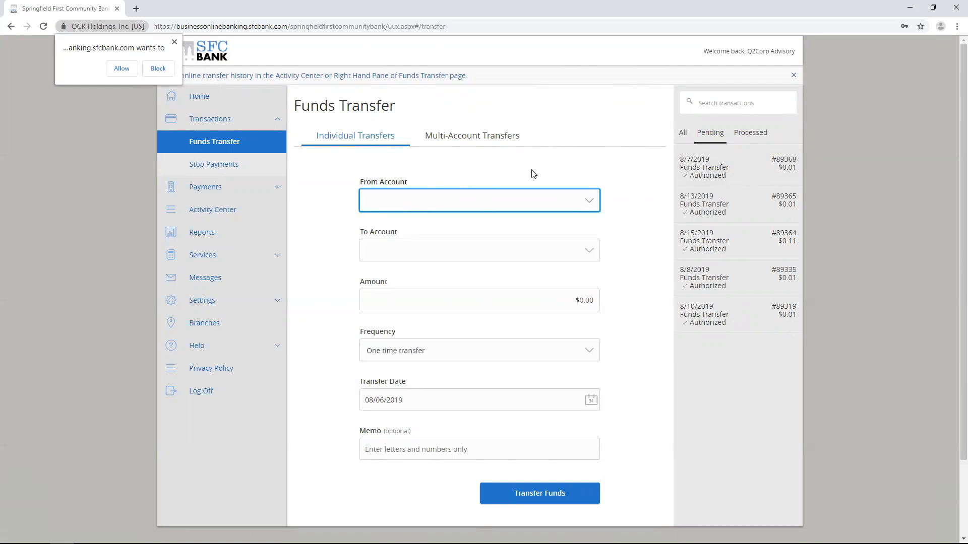
{"action": "left_click", "coordinate": [591, 203]}
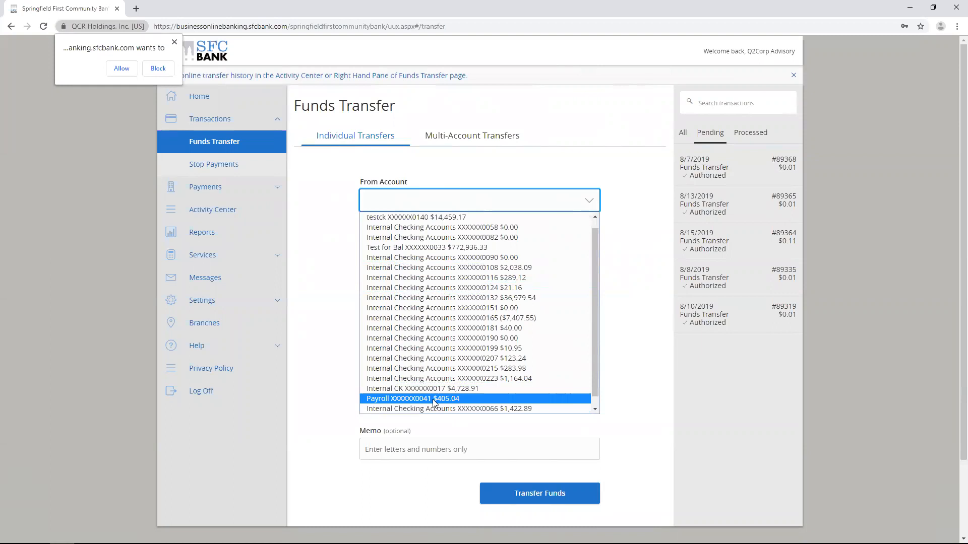
{"action": "left_click", "coordinate": [433, 399]}
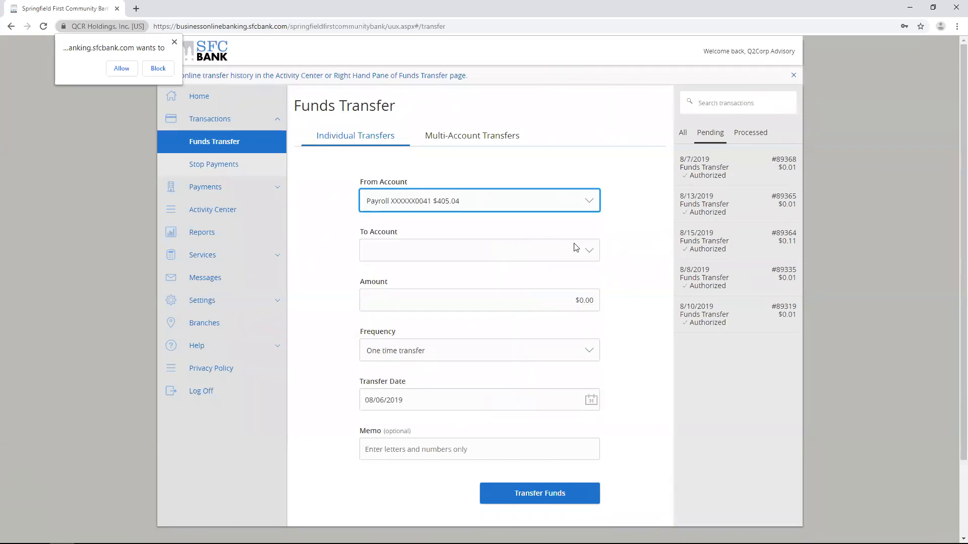
{"action": "left_click", "coordinate": [591, 255]}
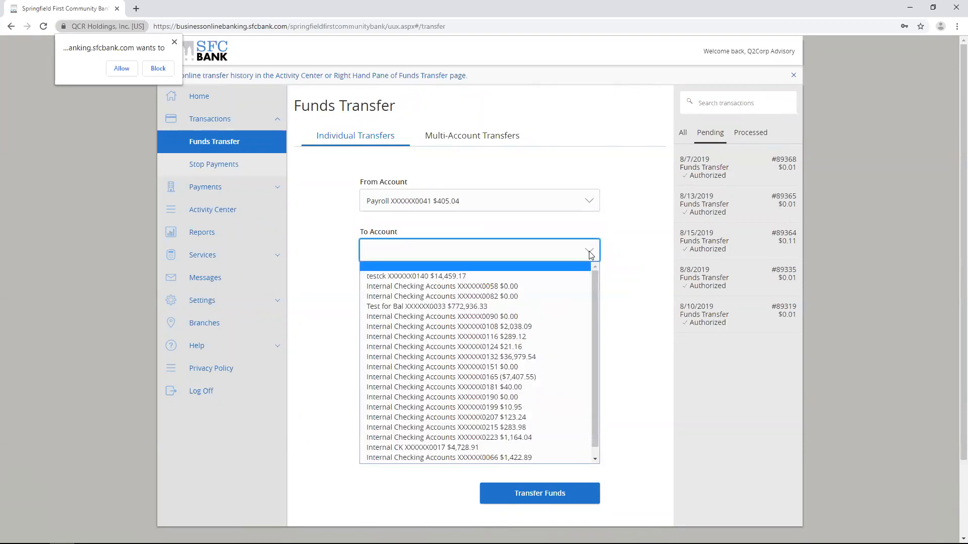
{"action": "left_click", "coordinate": [456, 277]}
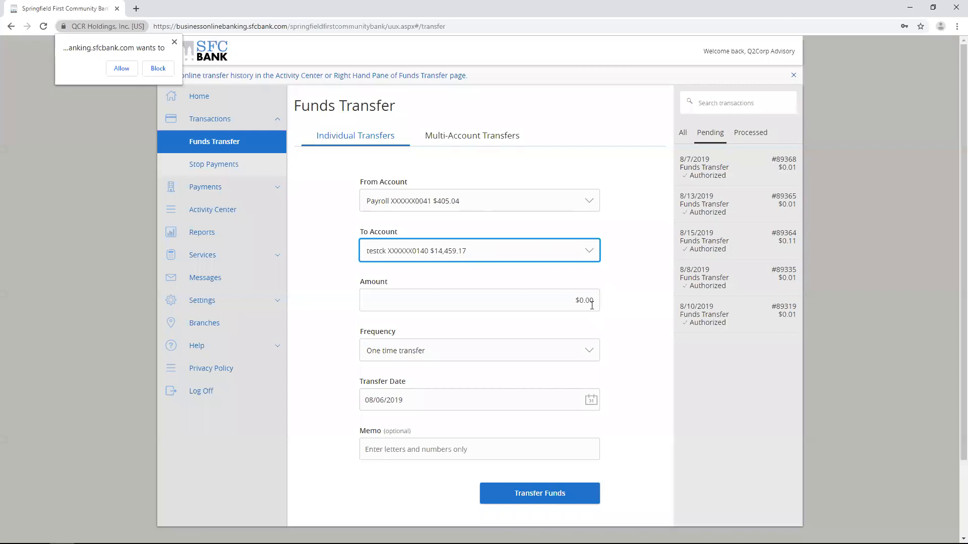
{"action": "left_click", "coordinate": [593, 306]}
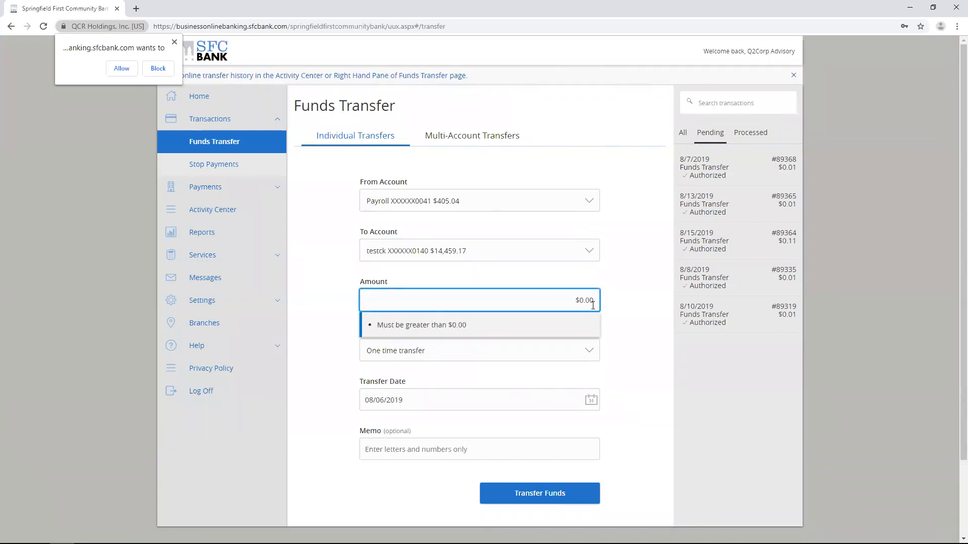
{"action": "type", "text": "1"}
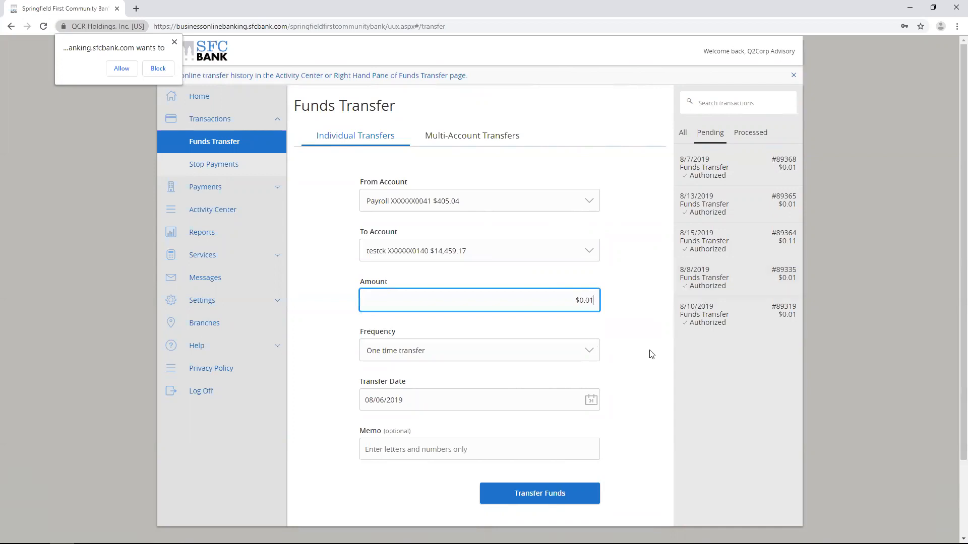
{"action": "left_click", "coordinate": [593, 354]}
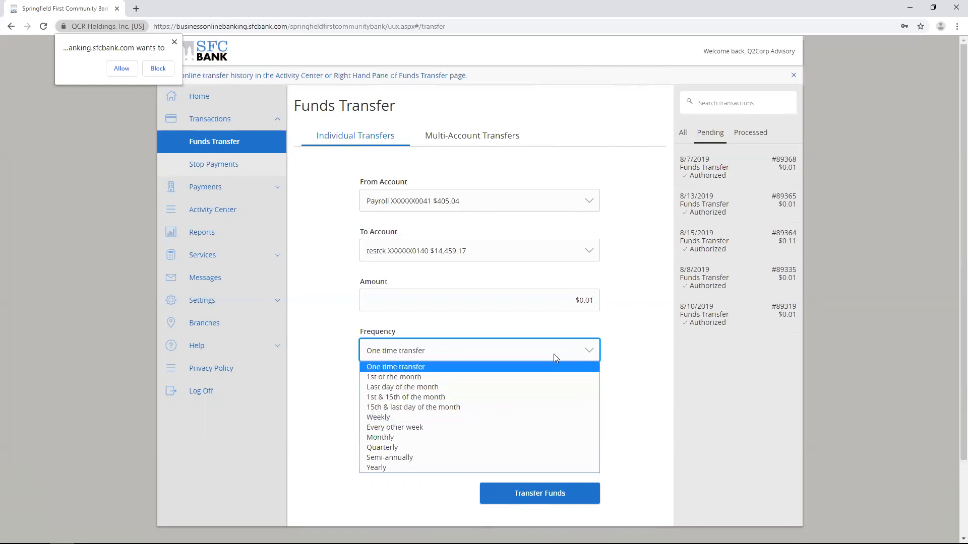
{"action": "left_click", "coordinate": [622, 363]}
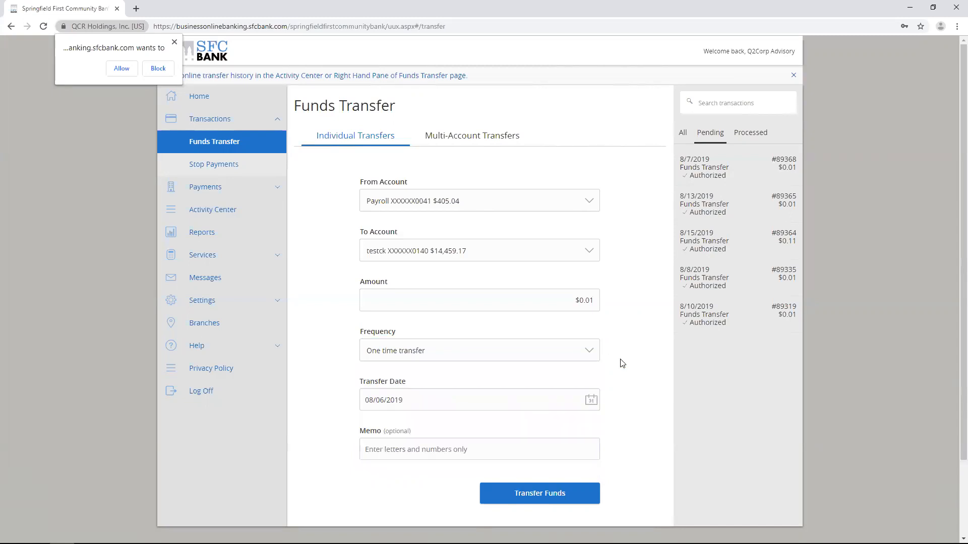
{"action": "left_click", "coordinate": [590, 402]}
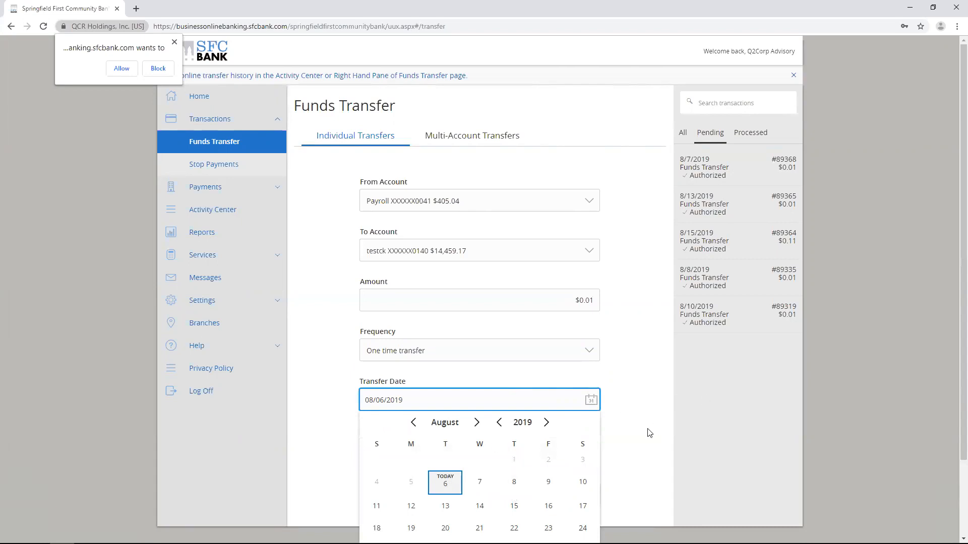
{"action": "left_click", "coordinate": [634, 438]}
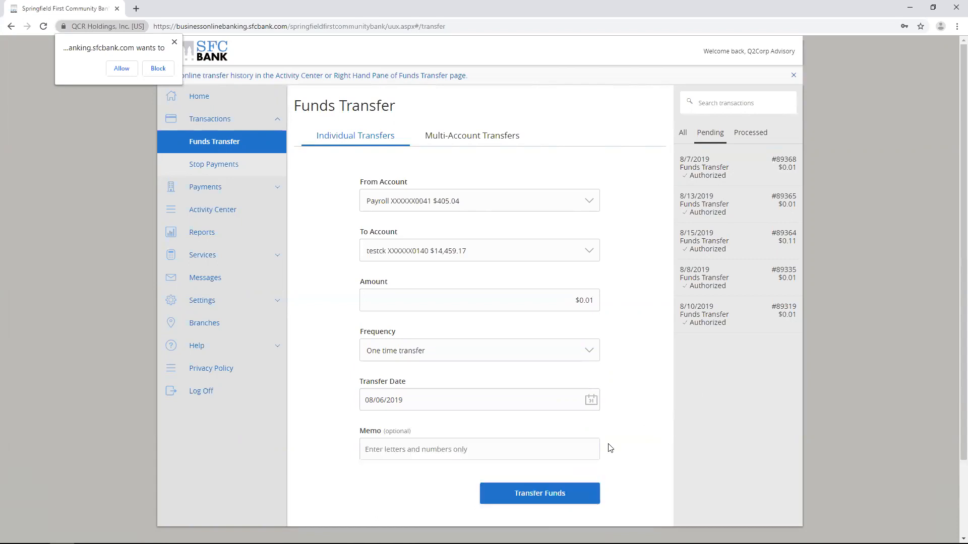
{"action": "left_click", "coordinate": [503, 456]}
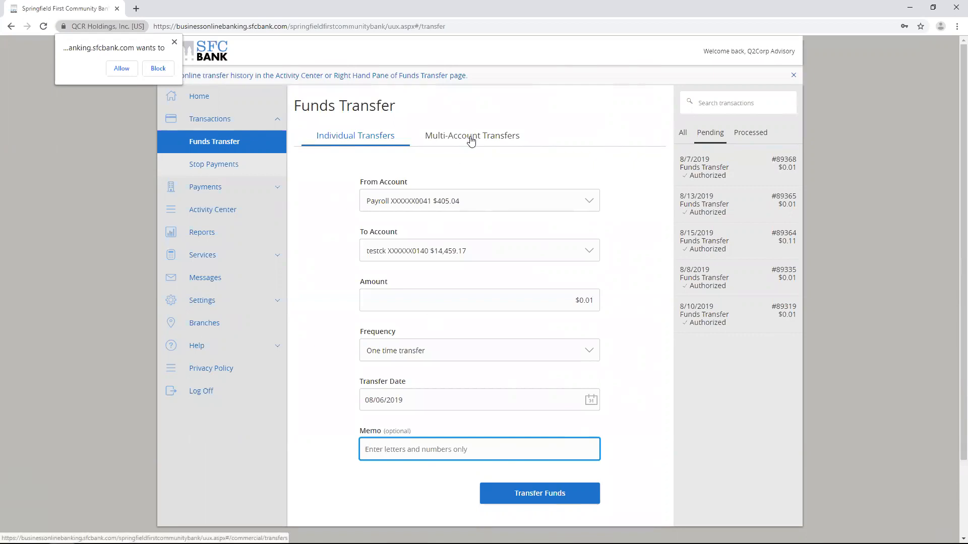
Step: Go to Multi-Account Transfers, block the location request, and open the Test 2 template's actions menu
{"action": "left_click", "coordinate": [471, 141]}
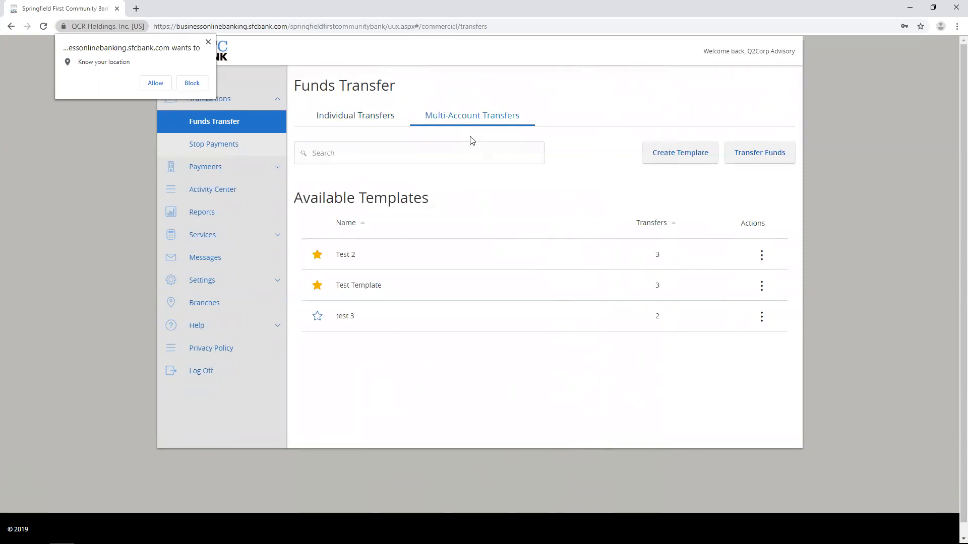
{"action": "left_click", "coordinate": [352, 156]}
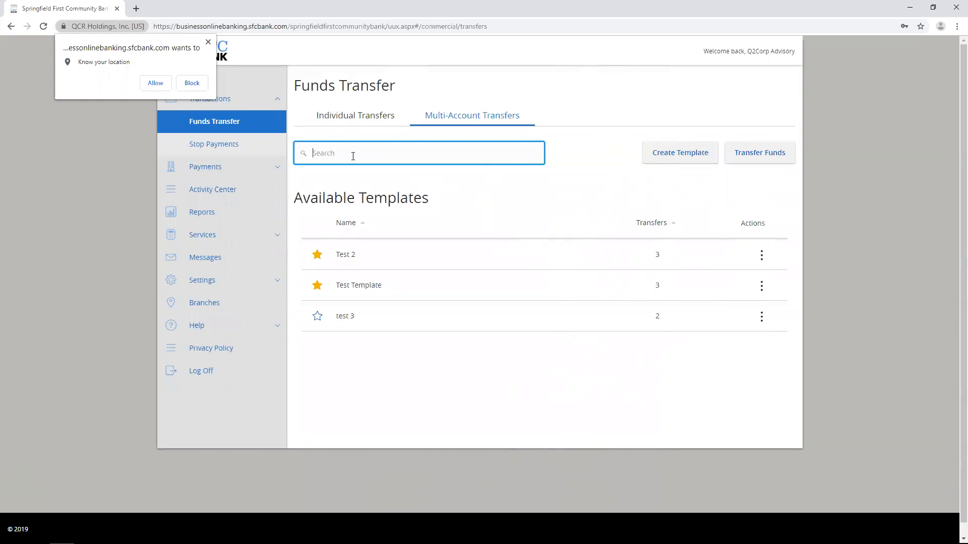
{"action": "left_click", "coordinate": [216, 121]}
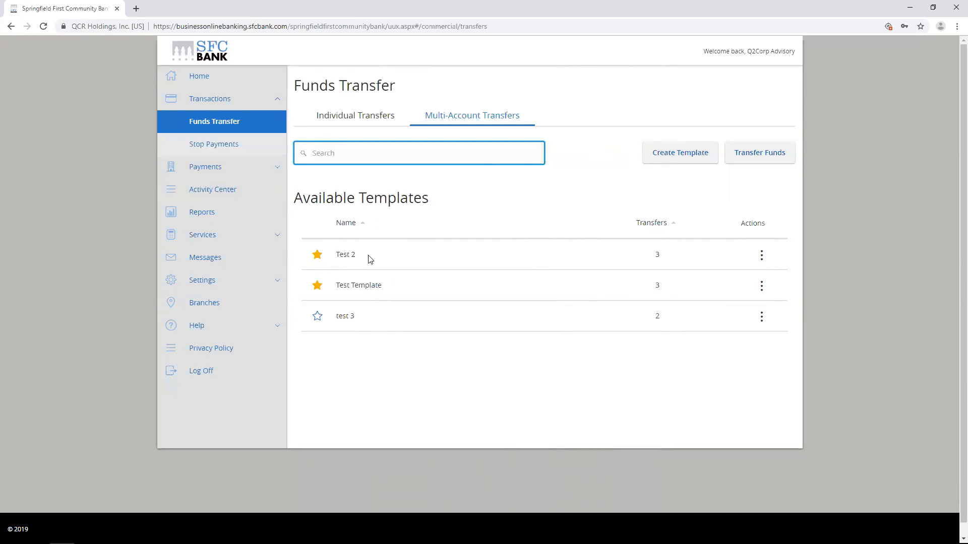
{"action": "left_click", "coordinate": [761, 257]}
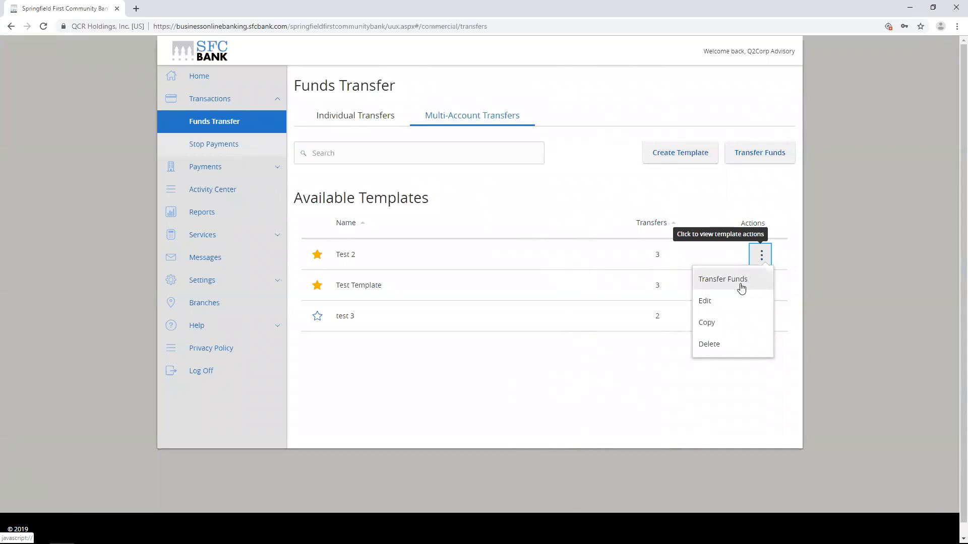
Step: Start a funds transfer from the Test 2 template with transfer date 08/08/2019
{"action": "left_click", "coordinate": [741, 285]}
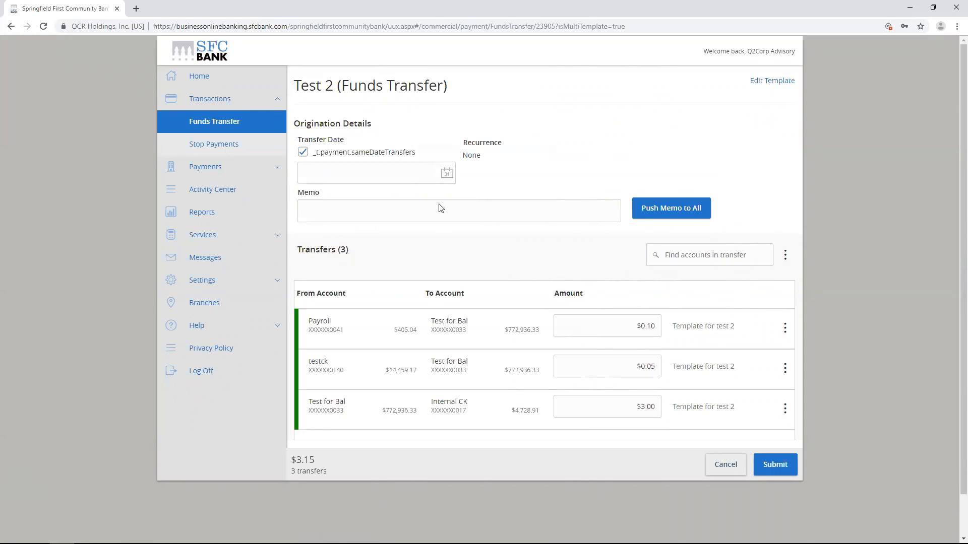
{"action": "left_click", "coordinate": [447, 179]}
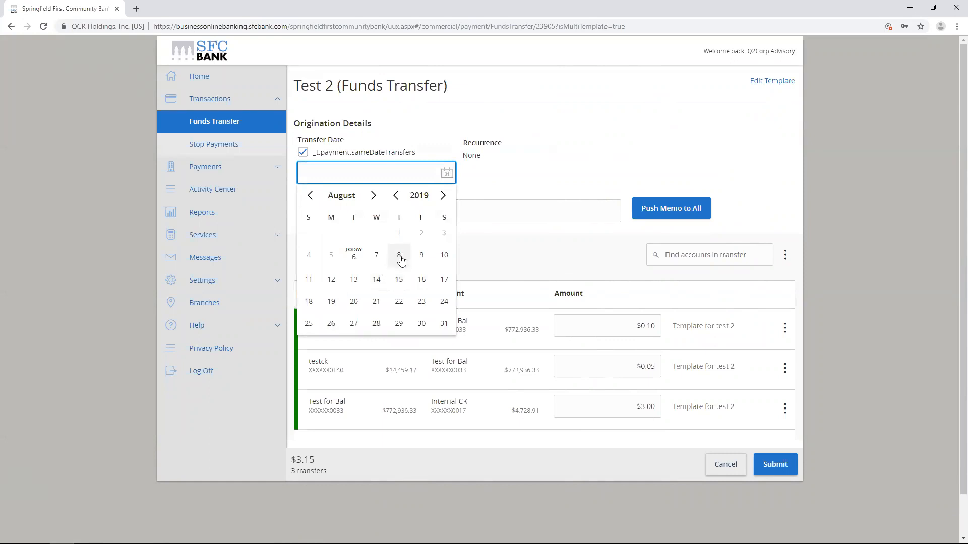
{"action": "left_click", "coordinate": [398, 256]}
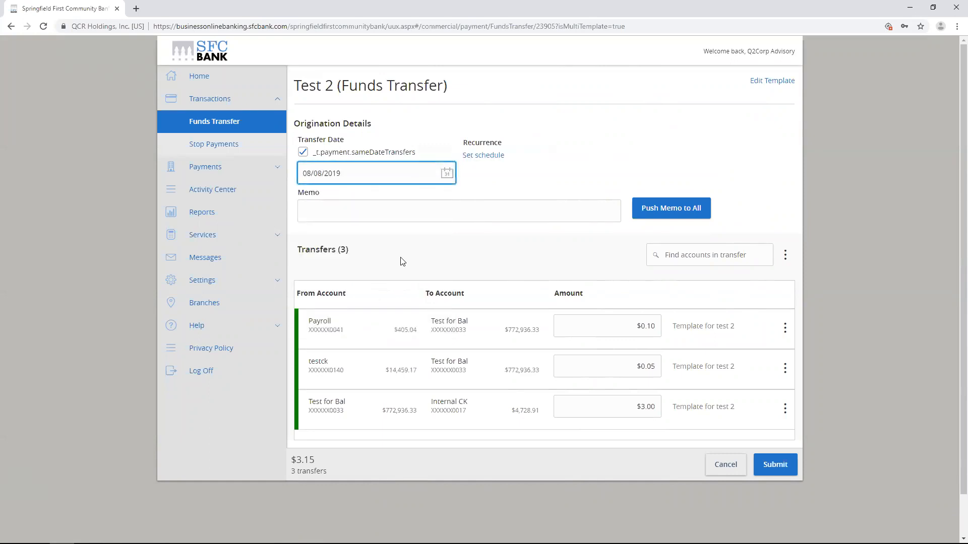
Step: Enter TEST as the batch memo
{"action": "left_click", "coordinate": [329, 212]}
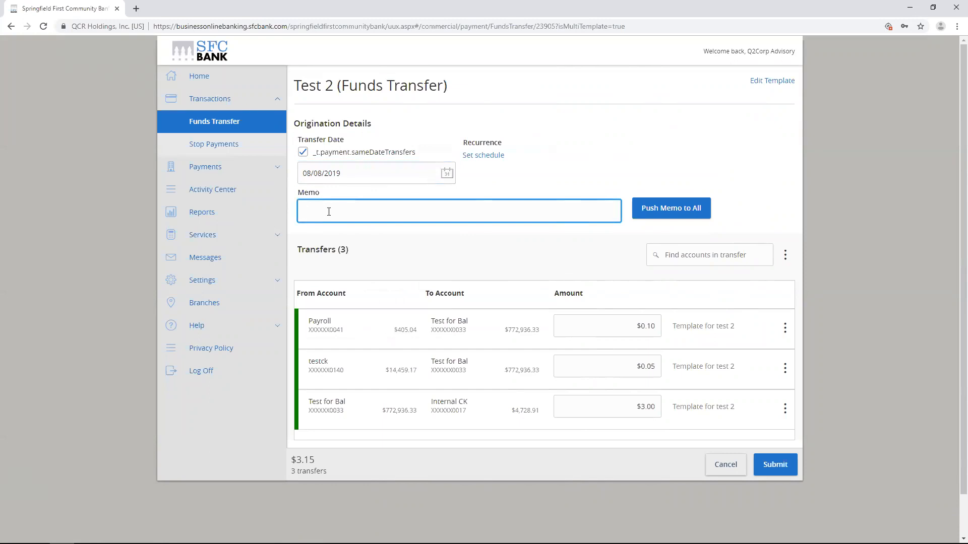
{"action": "type", "text": "TEST"}
Step: Push the TEST memo to all transfers and change the Payroll amount from $0.10 to $0.01
{"action": "left_click", "coordinate": [684, 206]}
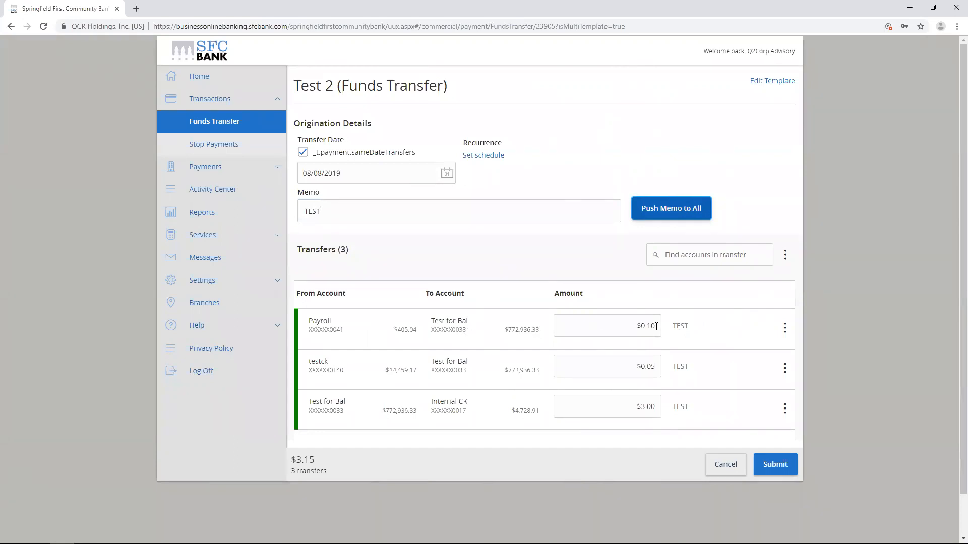
{"action": "left_click", "coordinate": [655, 328]}
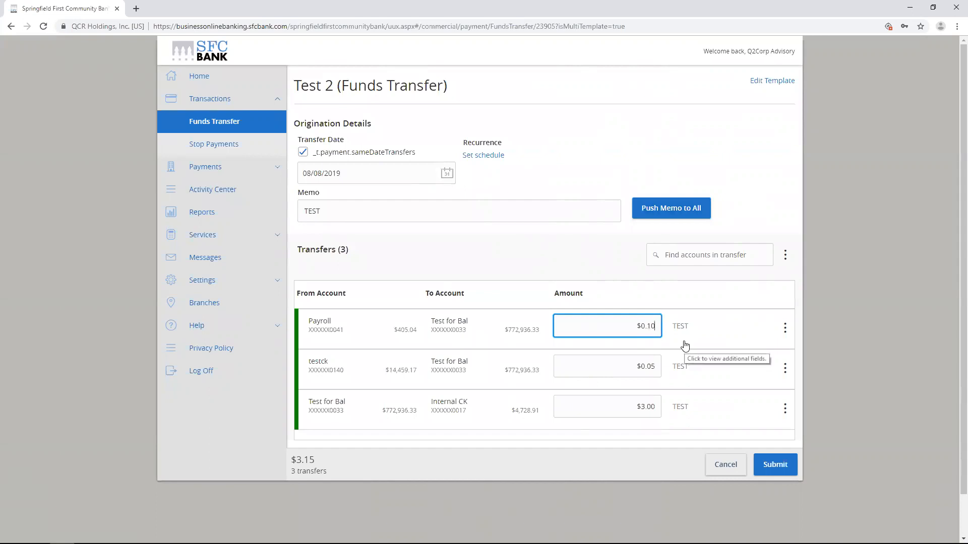
{"action": "key", "text": "BackSpace"}
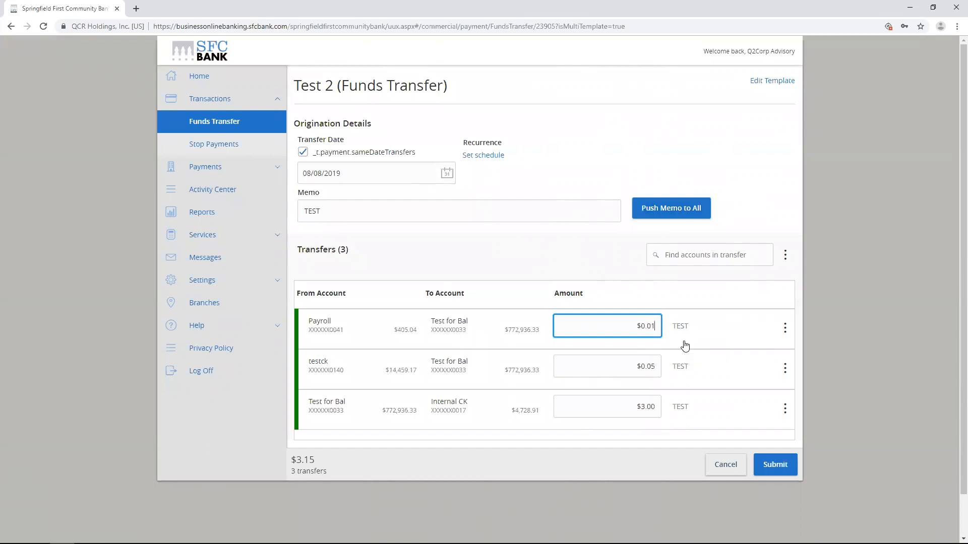
{"action": "left_click", "coordinate": [659, 368]}
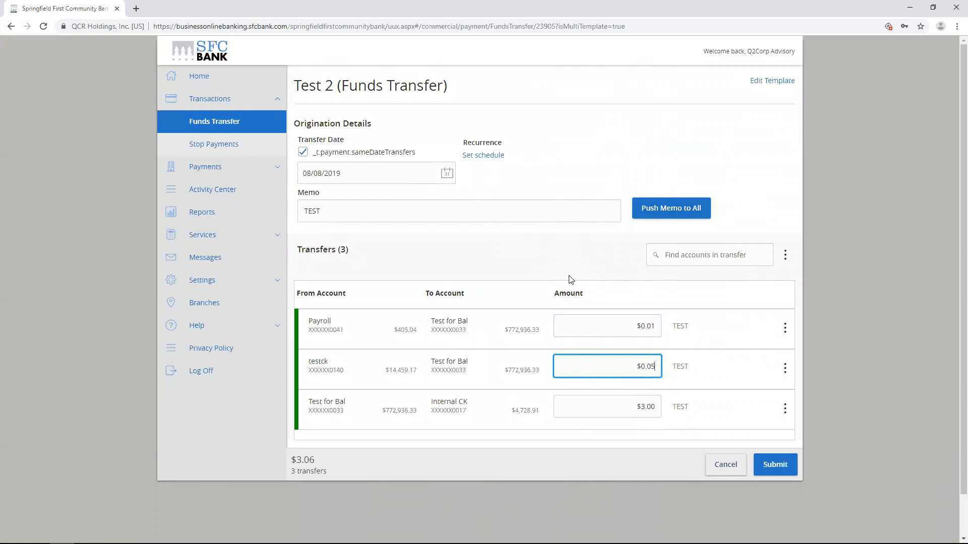
Step: Expand the Payroll transfer row and change its memo to TEST 1
{"action": "left_click", "coordinate": [782, 336]}
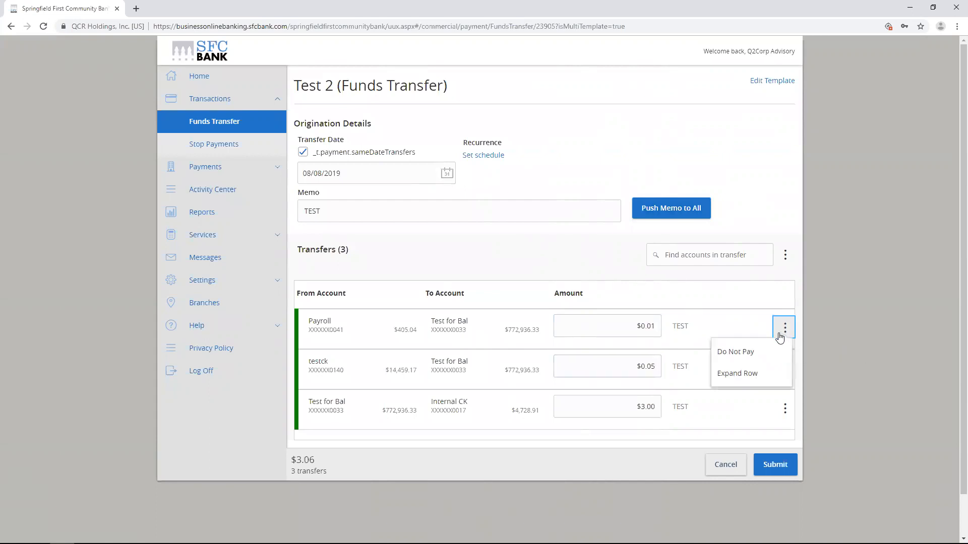
{"action": "left_click", "coordinate": [754, 374]}
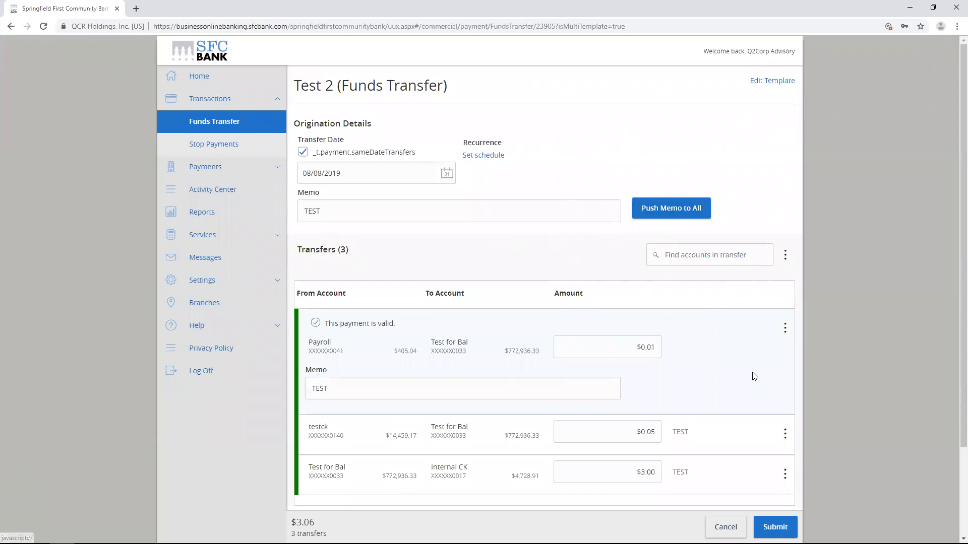
{"action": "left_click", "coordinate": [376, 388]}
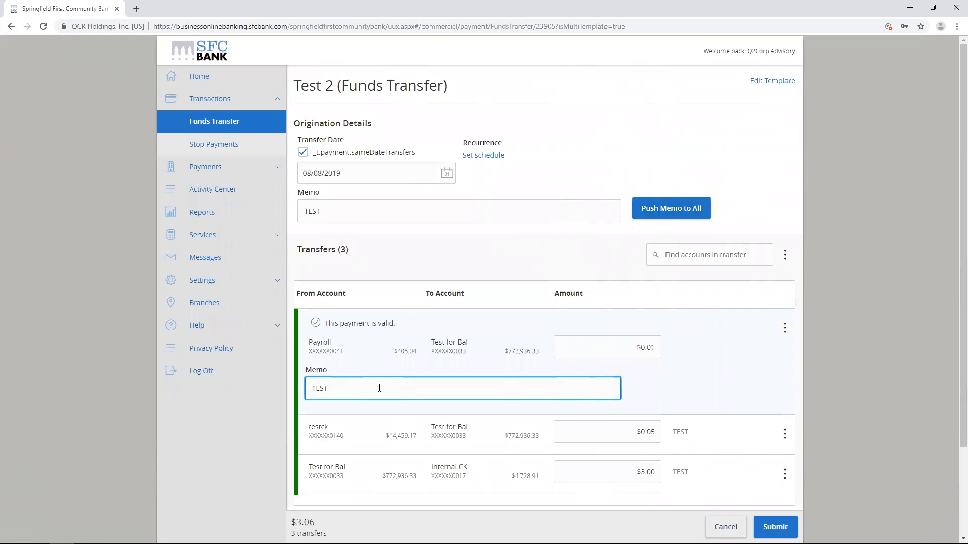
{"action": "type", "text": "1"}
{"action": "scroll", "coordinate": [954, 422], "scroll_direction": "down", "scroll_amount": 2}
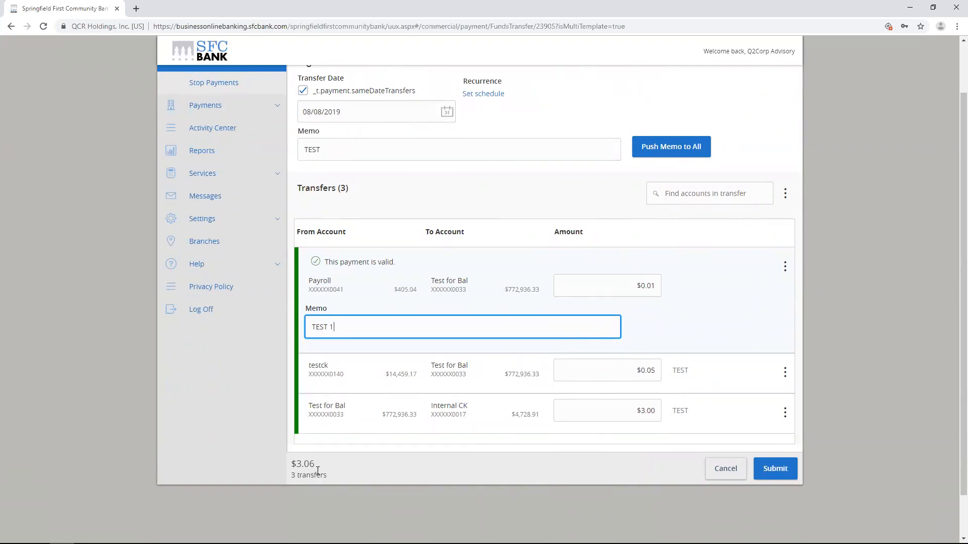
Step: Submit the batch of three transfers totalling $3.06
{"action": "left_click", "coordinate": [770, 469]}
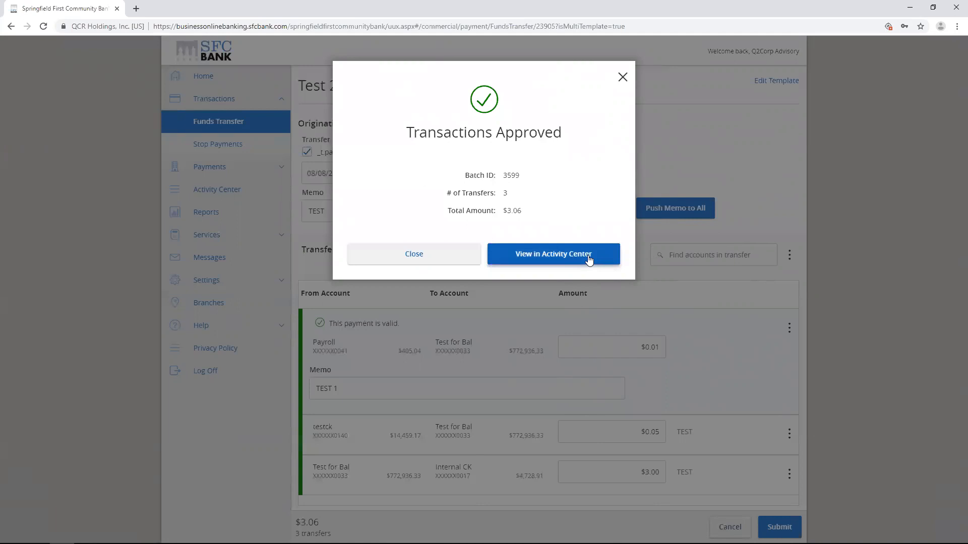
Step: View the approved batch in the Activity Center, then return to the Home page
{"action": "left_click", "coordinate": [589, 256]}
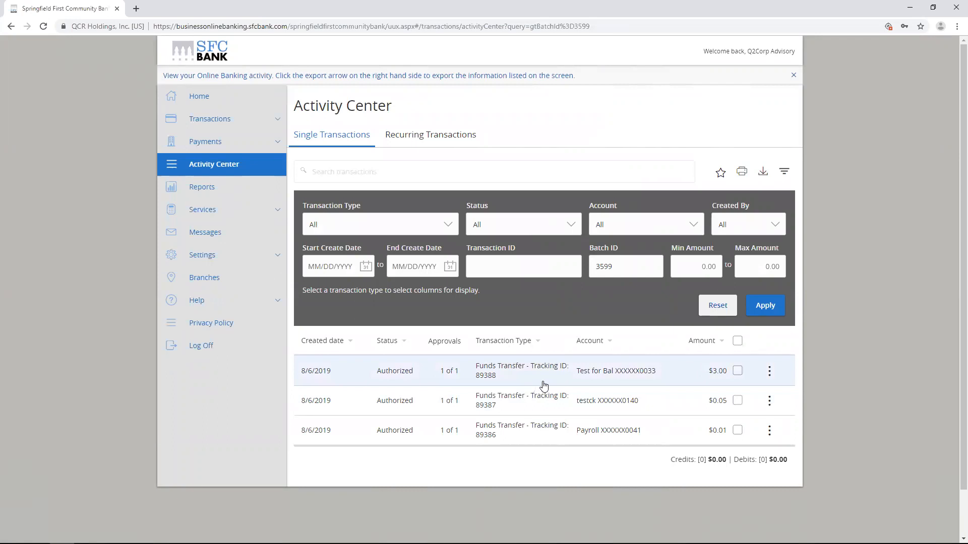
{"action": "left_click", "coordinate": [769, 374]}
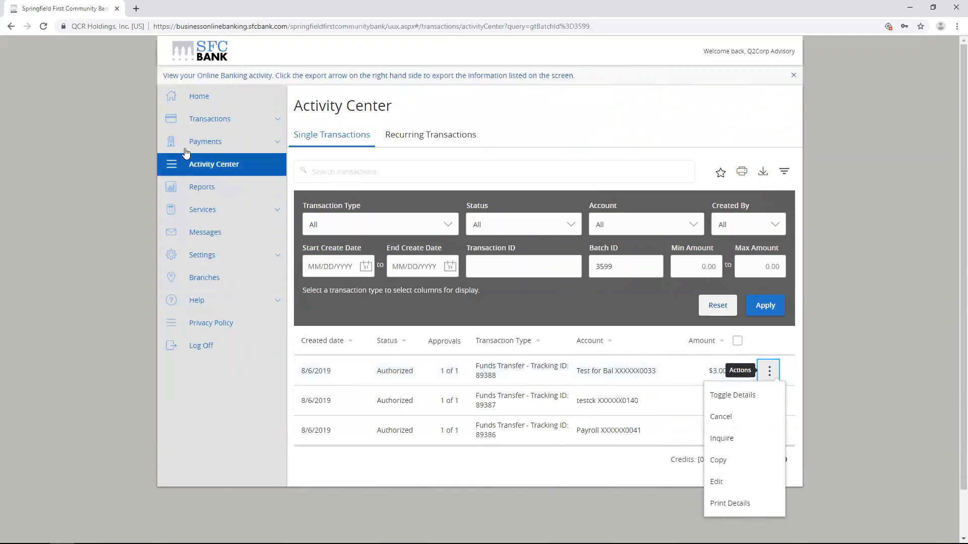
{"action": "left_click", "coordinate": [201, 104]}
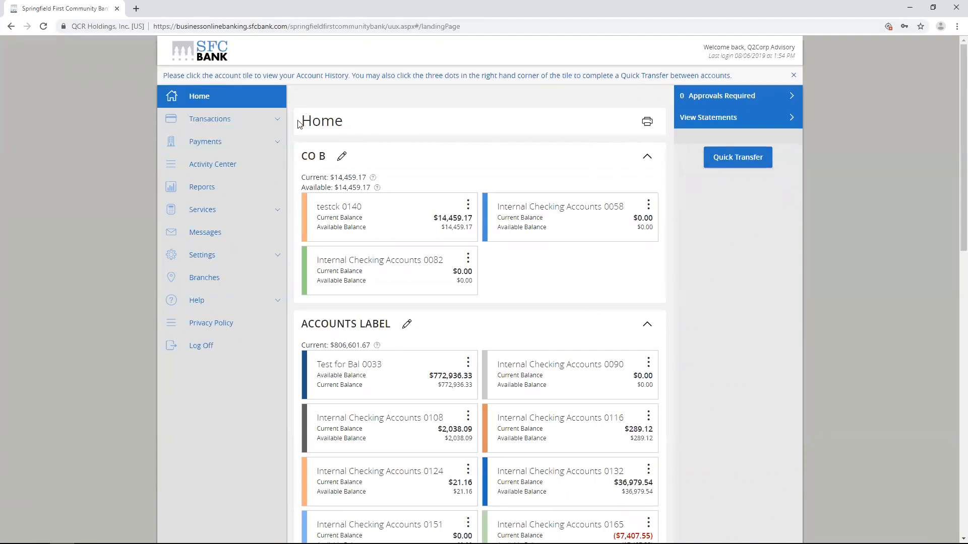
Step: Go to Transactions > Funds Transfer and show the Multi-Account Transfers templates
{"action": "left_click", "coordinate": [280, 125]}
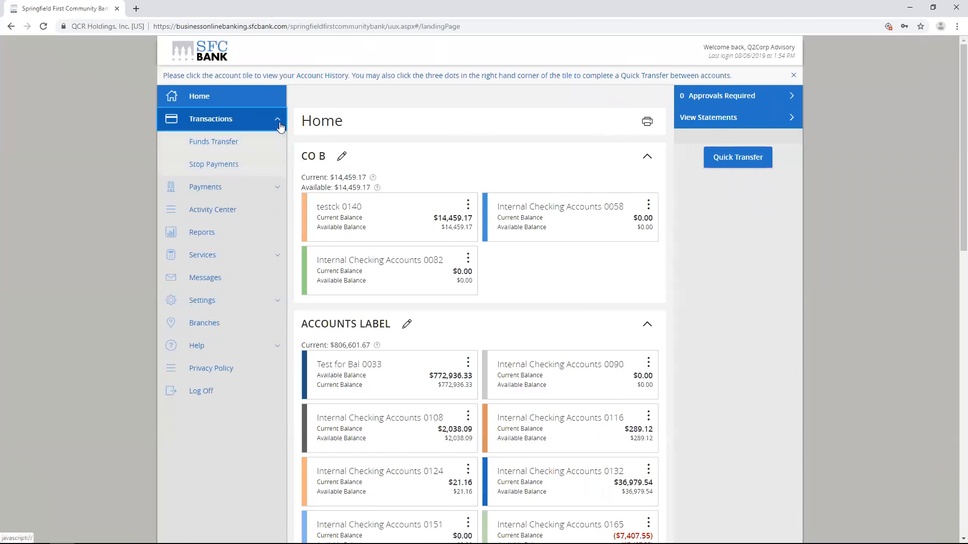
{"action": "left_click", "coordinate": [238, 150]}
{"action": "left_click", "coordinate": [238, 148]}
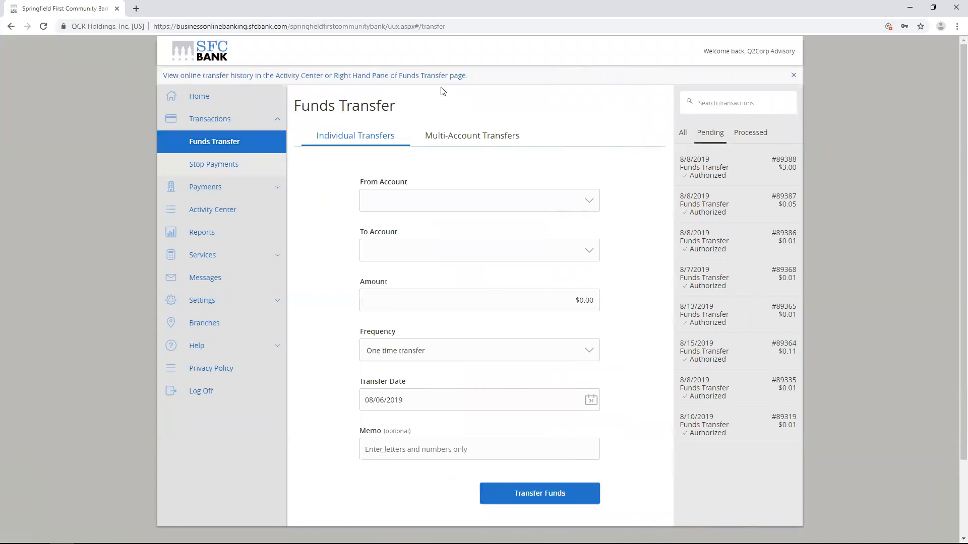
{"action": "left_click", "coordinate": [473, 136]}
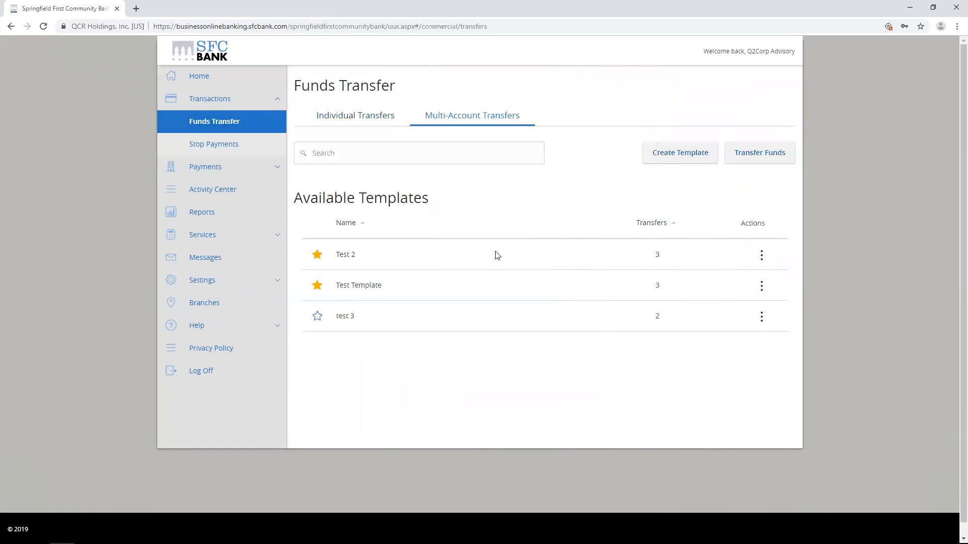
Step: Create a new transfer template named 'test template 4'
{"action": "left_click", "coordinate": [653, 157]}
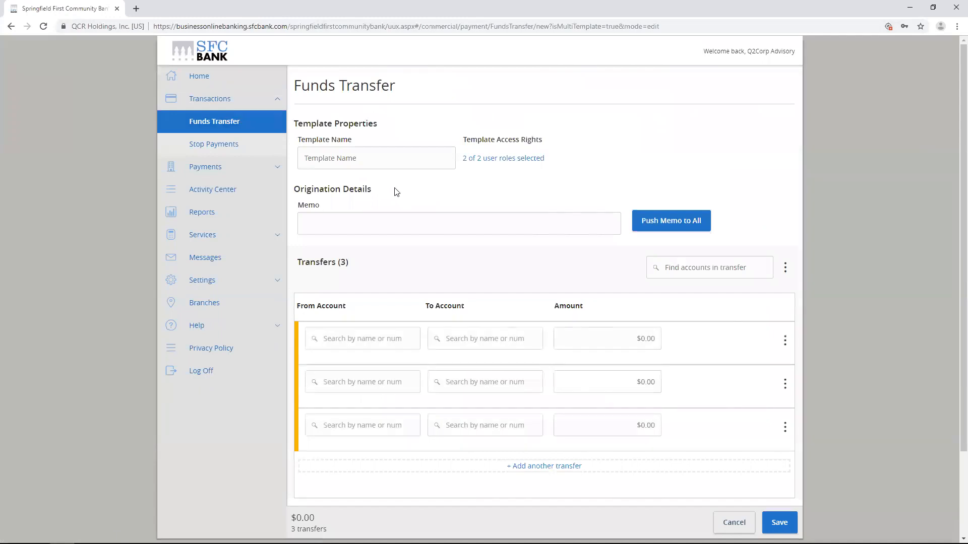
{"action": "left_click", "coordinate": [368, 163]}
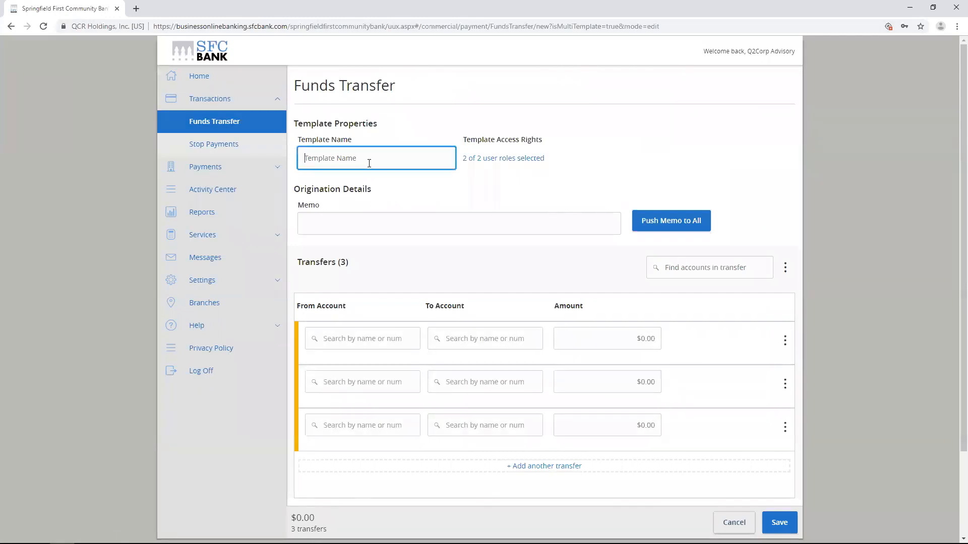
{"action": "type", "text": "test template 4"}
Step: Filter the first row's From Account list by typing 001
{"action": "left_click", "coordinate": [377, 337]}
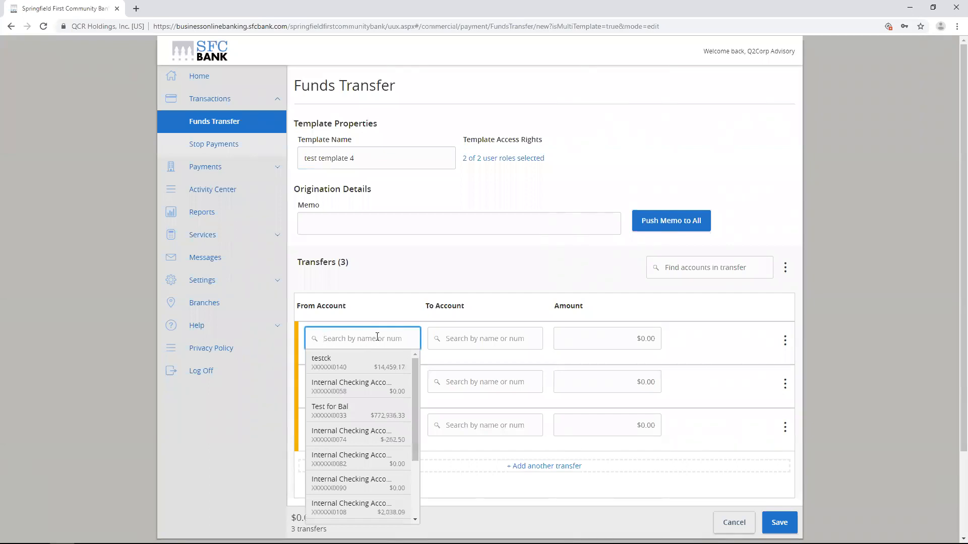
{"action": "type", "text": "p"}
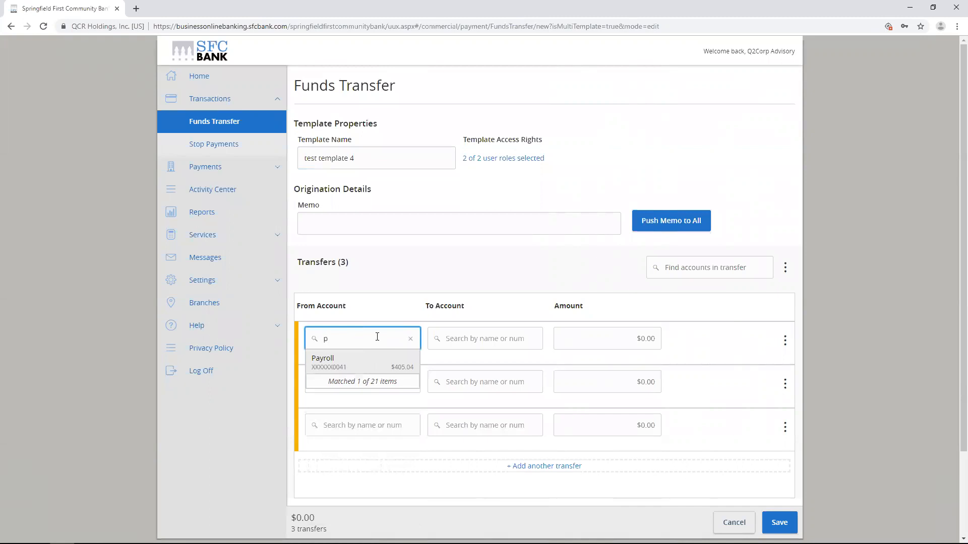
{"action": "key", "text": "BackSpace"}
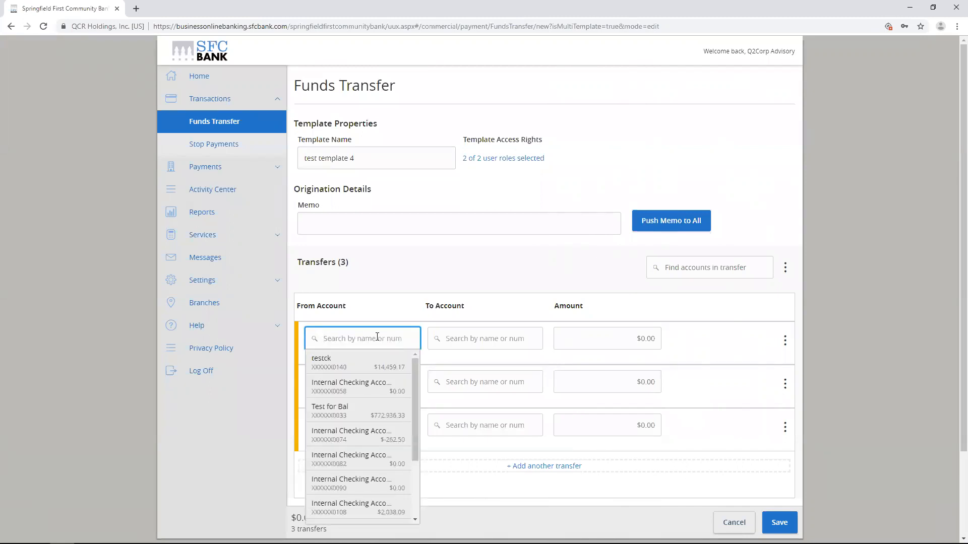
{"action": "type", "text": "001"}
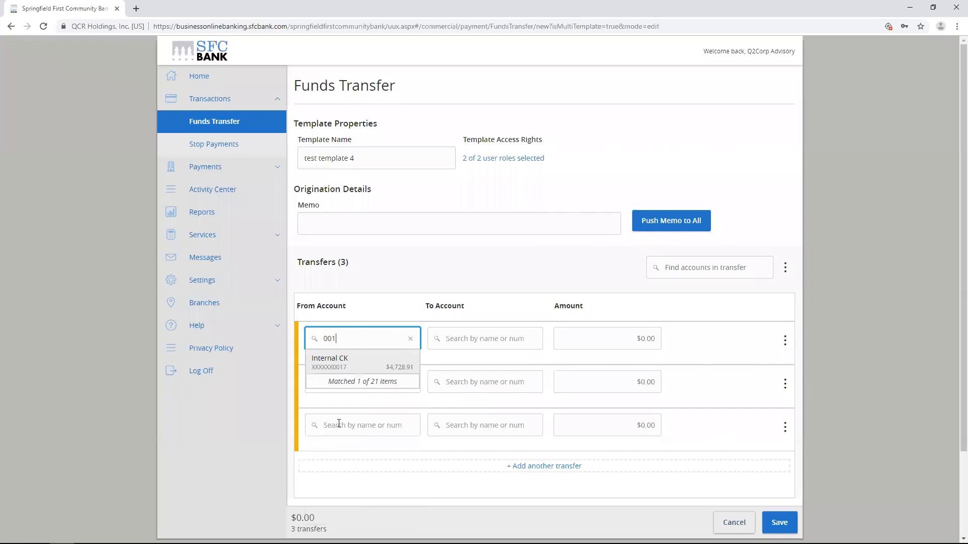
Step: Set row one to transfer $0.06 from Internal CK to Internal Checking Accounts and expand it
{"action": "left_click", "coordinate": [356, 365]}
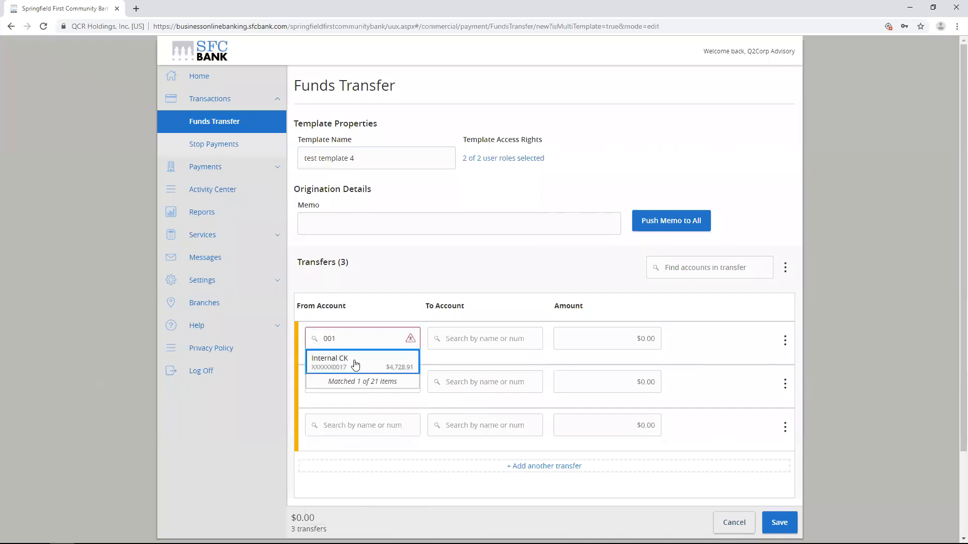
{"action": "left_click", "coordinate": [466, 337]}
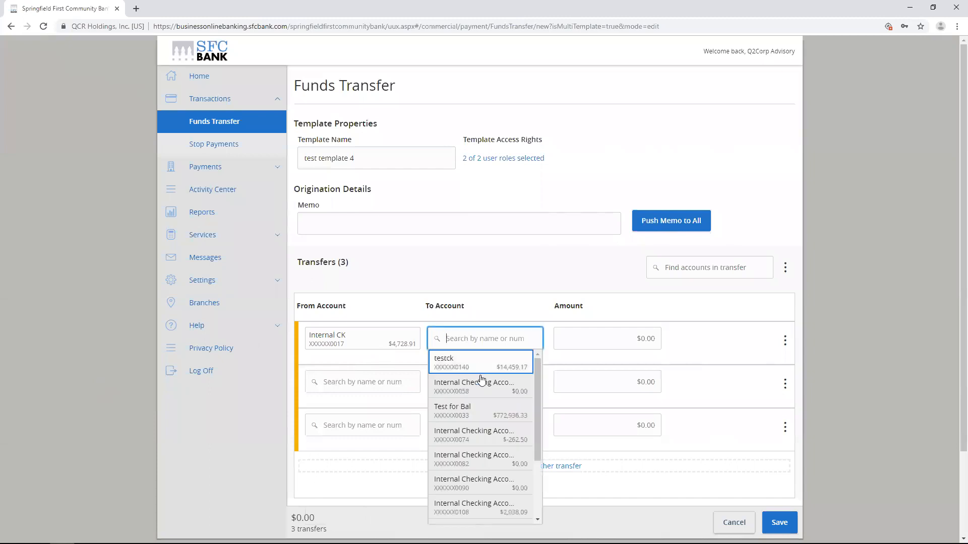
{"action": "left_click", "coordinate": [508, 438]}
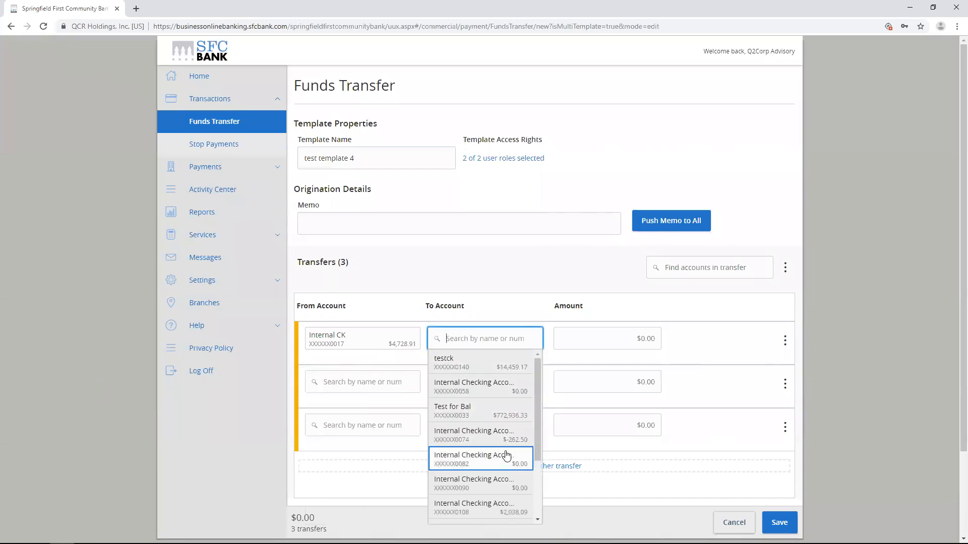
{"action": "left_click", "coordinate": [467, 396]}
{"action": "left_click", "coordinate": [467, 397]}
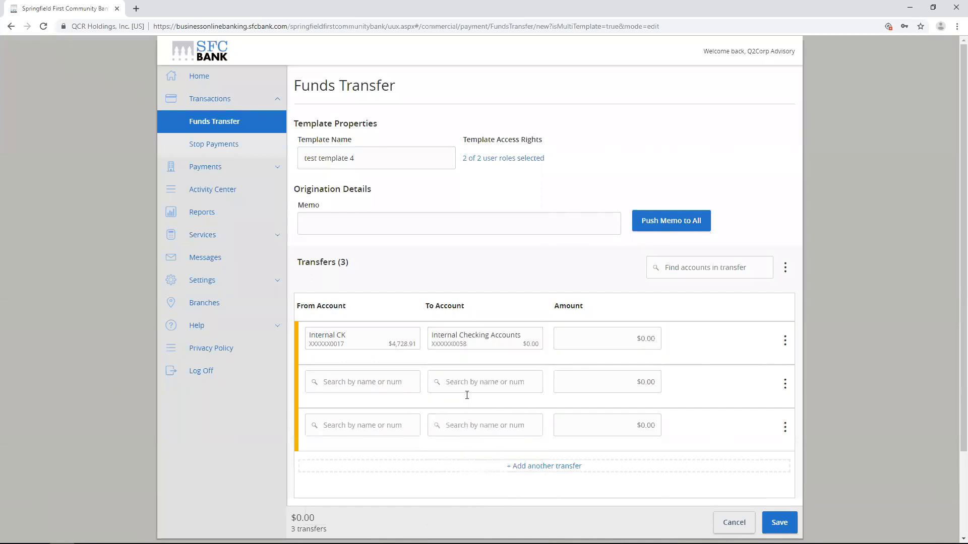
{"action": "left_click", "coordinate": [651, 337]}
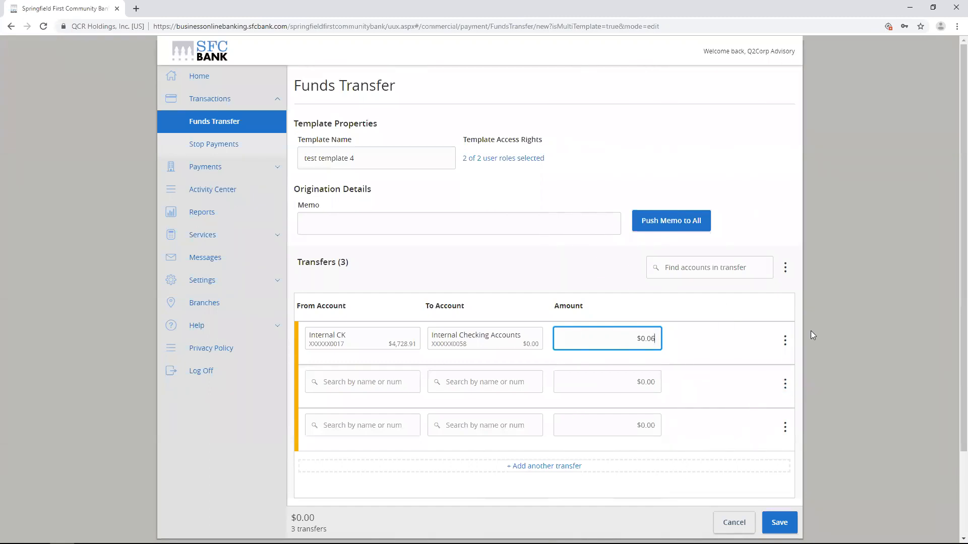
{"action": "left_click", "coordinate": [788, 347]}
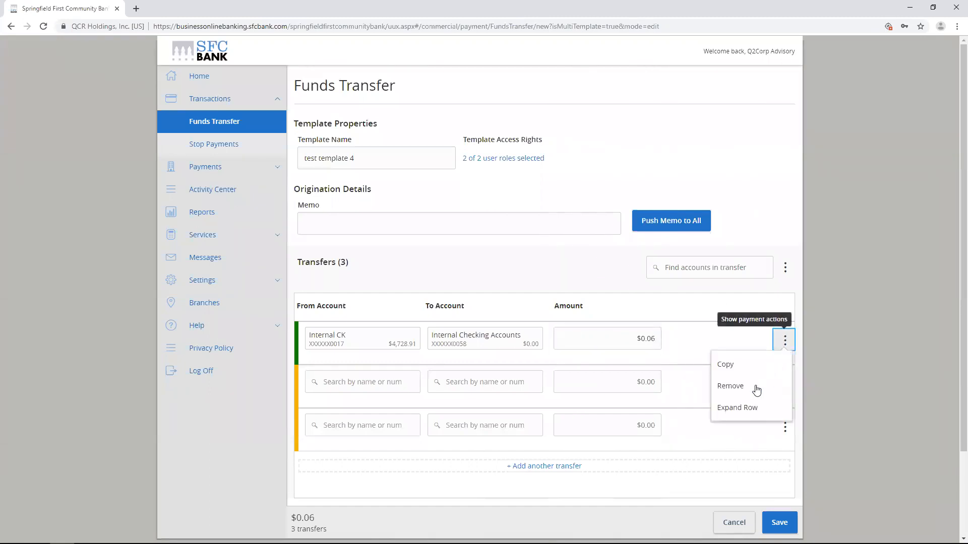
{"action": "left_click", "coordinate": [742, 409]}
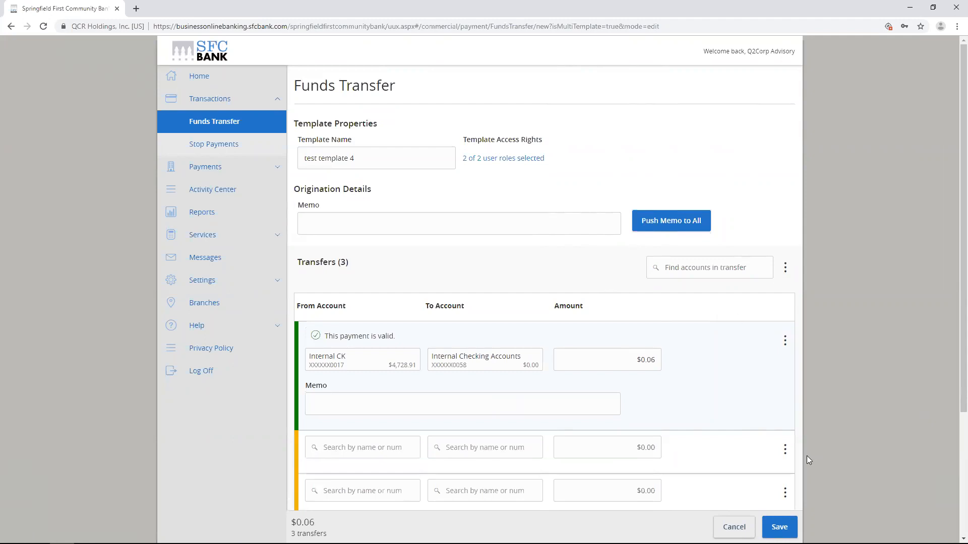
Step: Add a fourth empty transfer row to test template 4
{"action": "scroll", "coordinate": [950, 434], "scroll_direction": "down", "scroll_amount": 2}
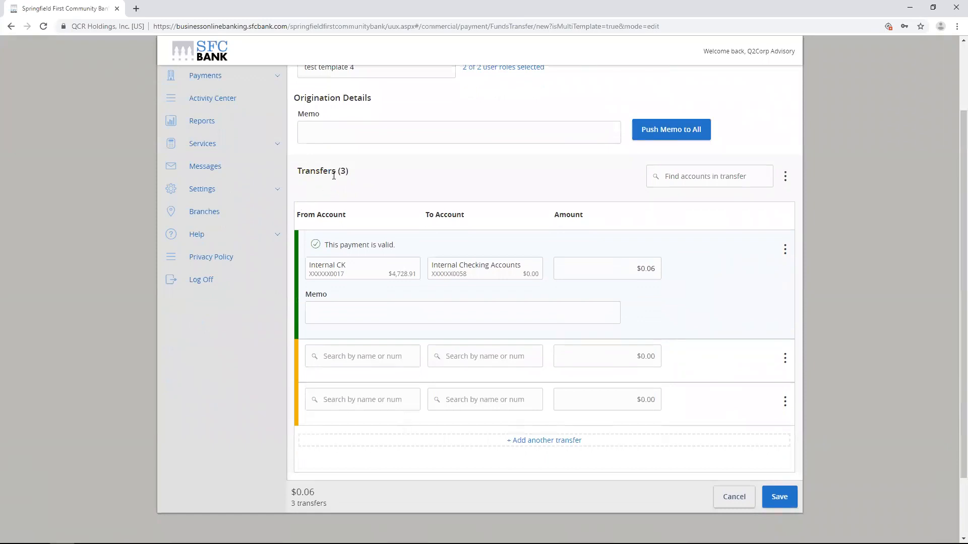
{"action": "left_click", "coordinate": [519, 441]}
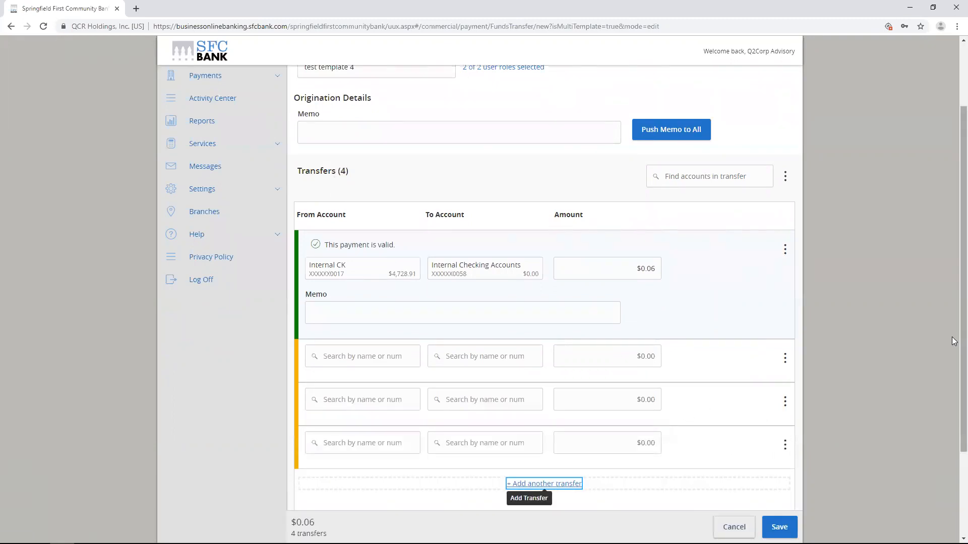
{"action": "scroll", "coordinate": [954, 353], "scroll_direction": "down", "scroll_amount": 3}
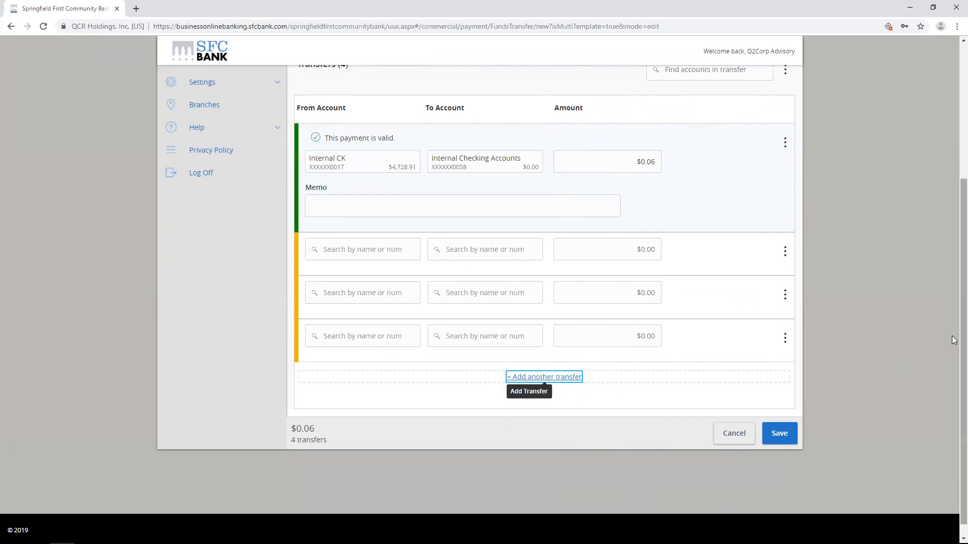
{"action": "scroll", "coordinate": [953, 333], "scroll_direction": "up", "scroll_amount": 2}
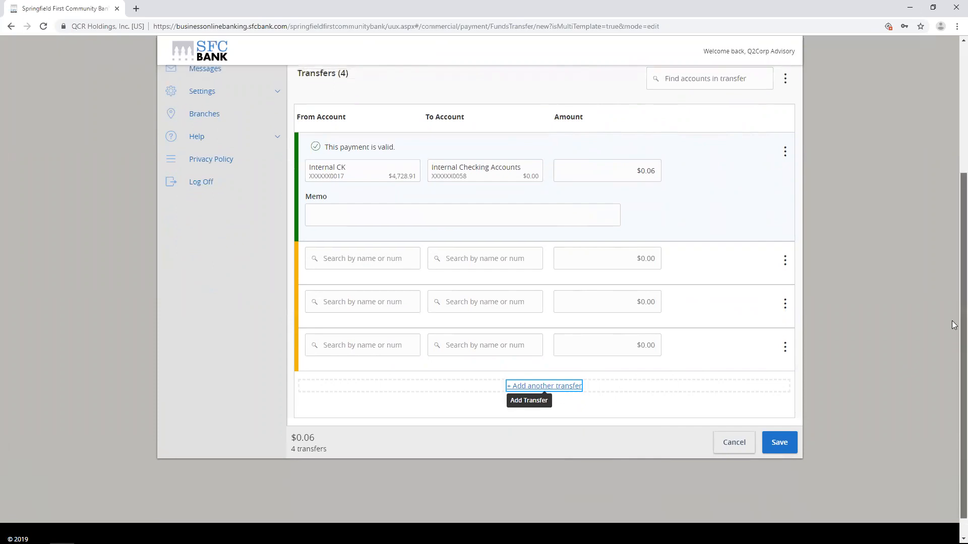
{"action": "scroll", "coordinate": [947, 275], "scroll_direction": "up", "scroll_amount": 1}
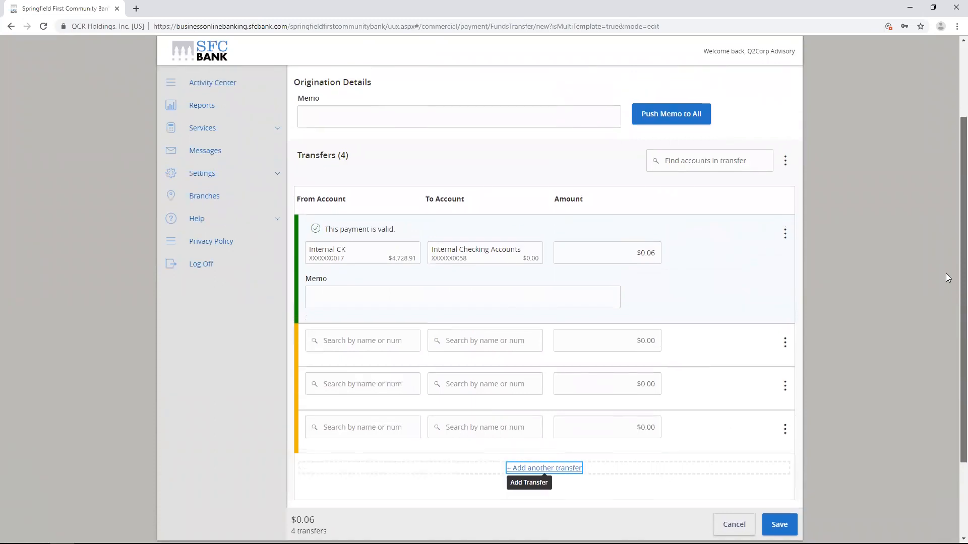
{"action": "scroll", "coordinate": [945, 274], "scroll_direction": "down", "scroll_amount": 1}
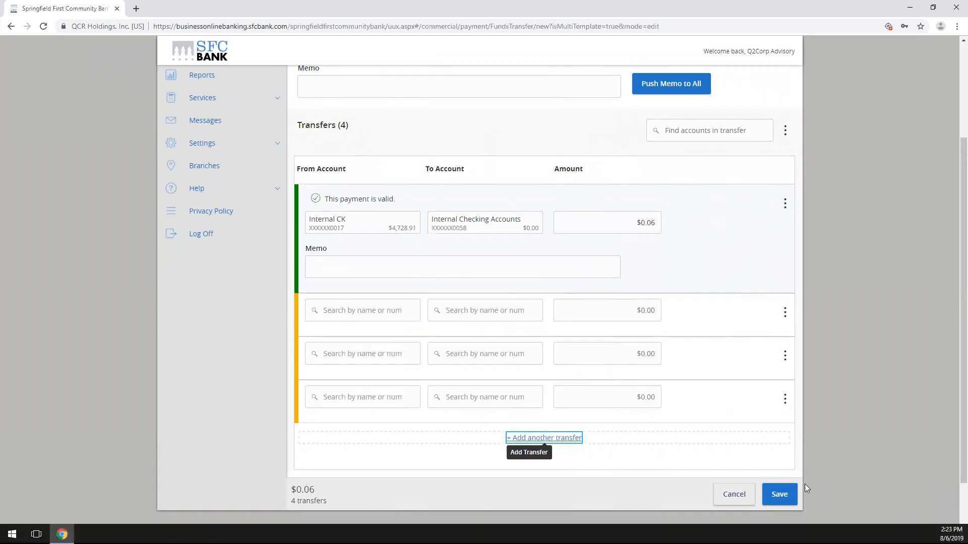
Step: Save test template 4 and close the Template Saved confirmation
{"action": "left_click", "coordinate": [780, 494]}
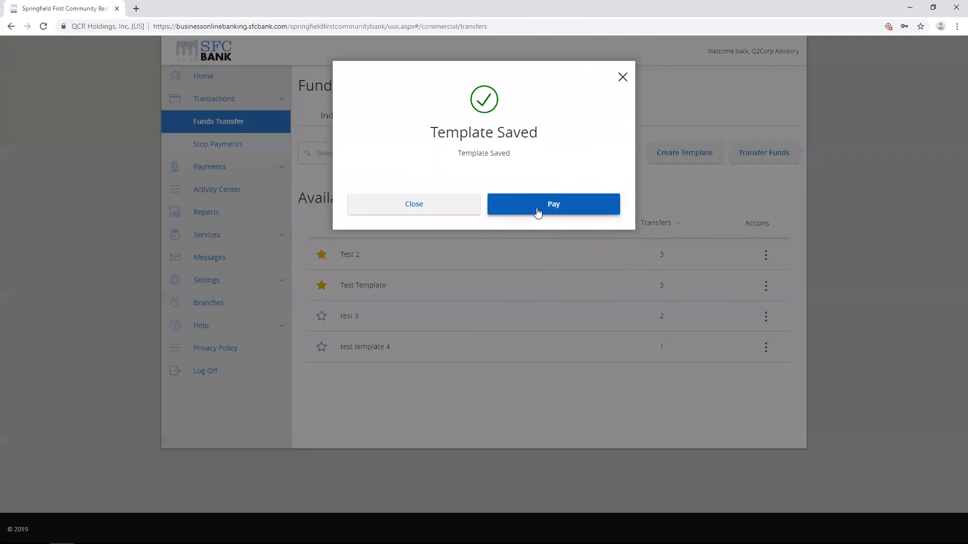
{"action": "left_click", "coordinate": [423, 215]}
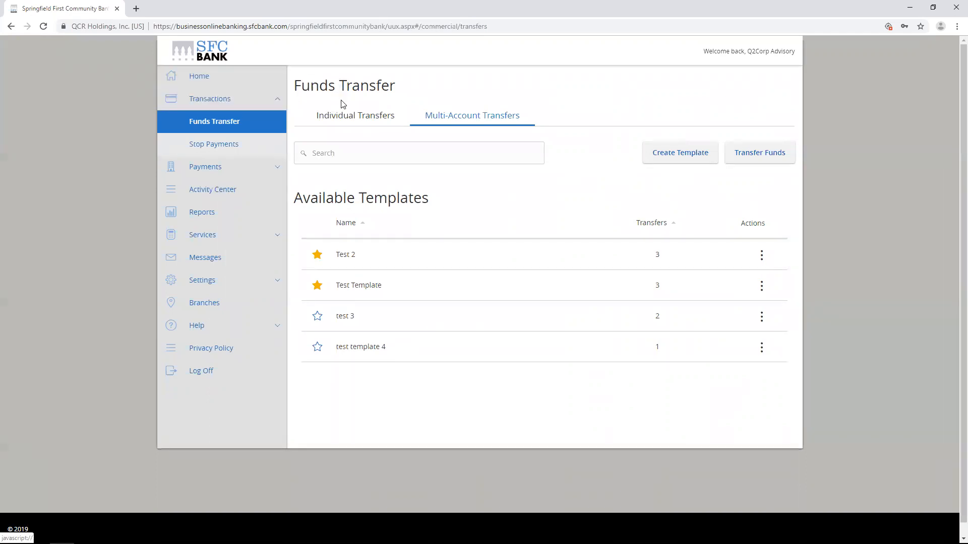
Step: Return to the empty Individual Transfers form with the pending transfers listed alongside
{"action": "left_click", "coordinate": [347, 119]}
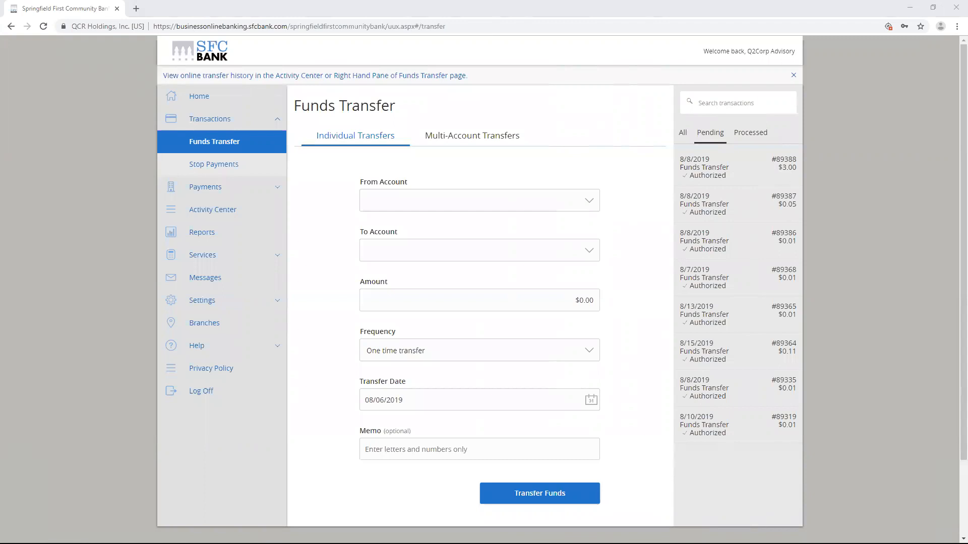
Step: Go from the home page to Settings > Account Preferences to see accounts grouped by label
{"action": "left_click", "coordinate": [215, 100]}
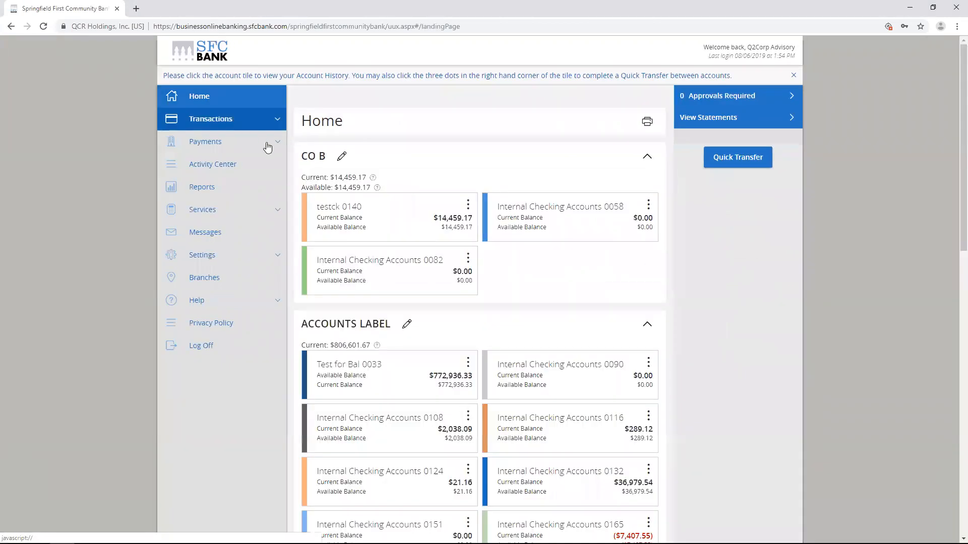
{"action": "left_click", "coordinate": [278, 259]}
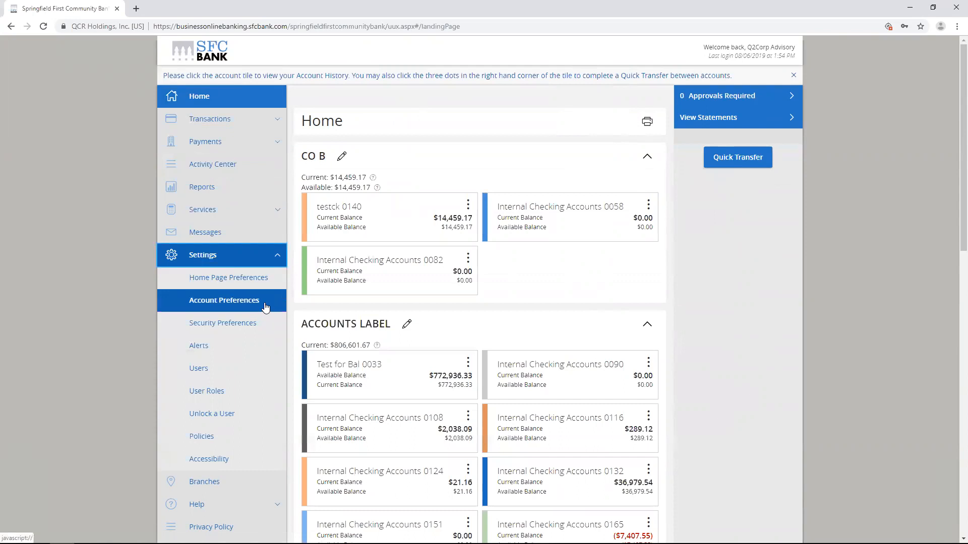
{"action": "left_click", "coordinate": [265, 304]}
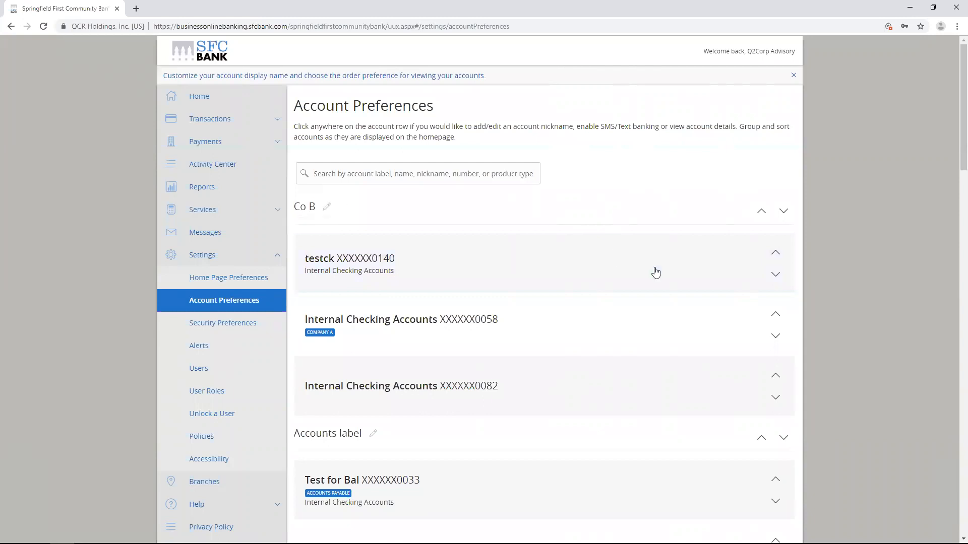
Step: Move Group D up three places to follow Co B, and CK Company Accounts down below co c
{"action": "left_click_drag", "start_coordinate": [954, 82], "coordinate": [954, 420]}
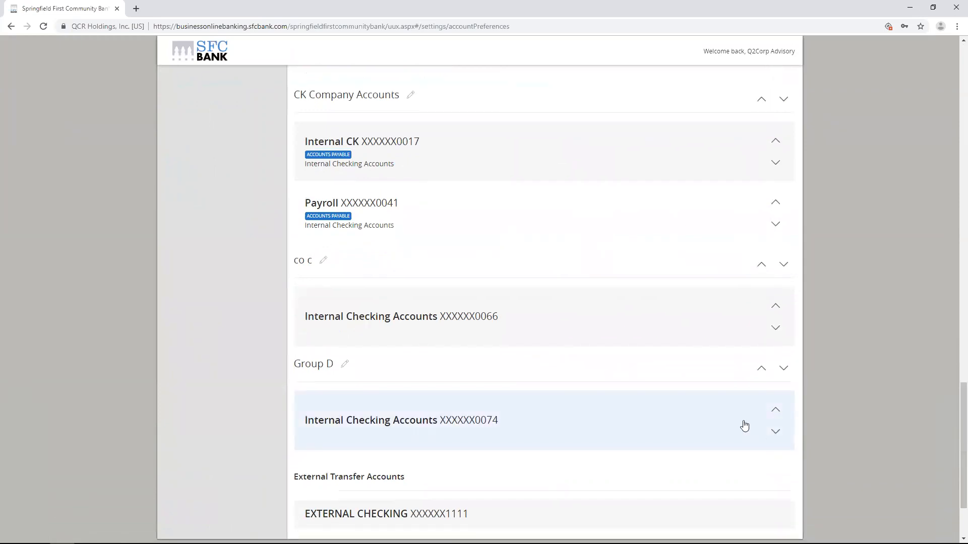
{"action": "left_click", "coordinate": [761, 370]}
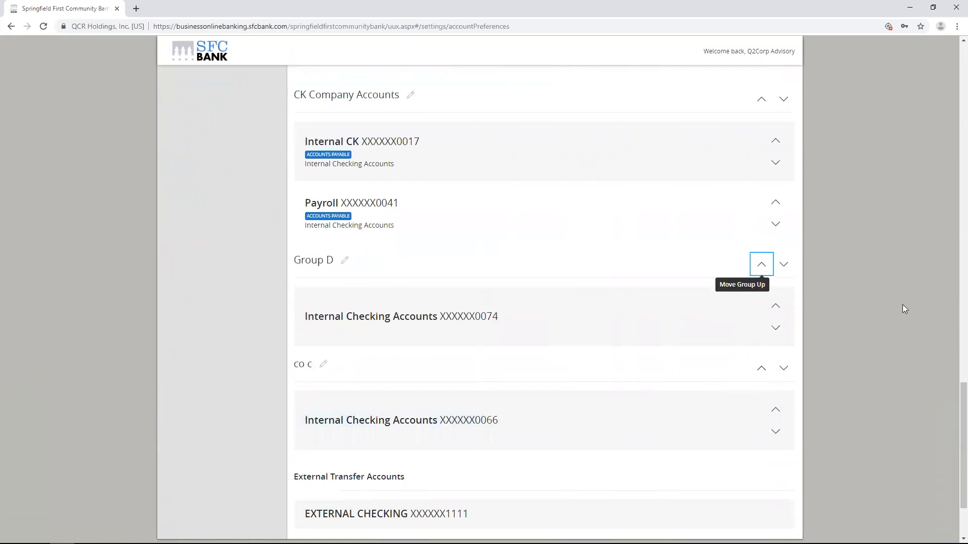
{"action": "scroll", "coordinate": [953, 372], "scroll_direction": "up", "scroll_amount": 3}
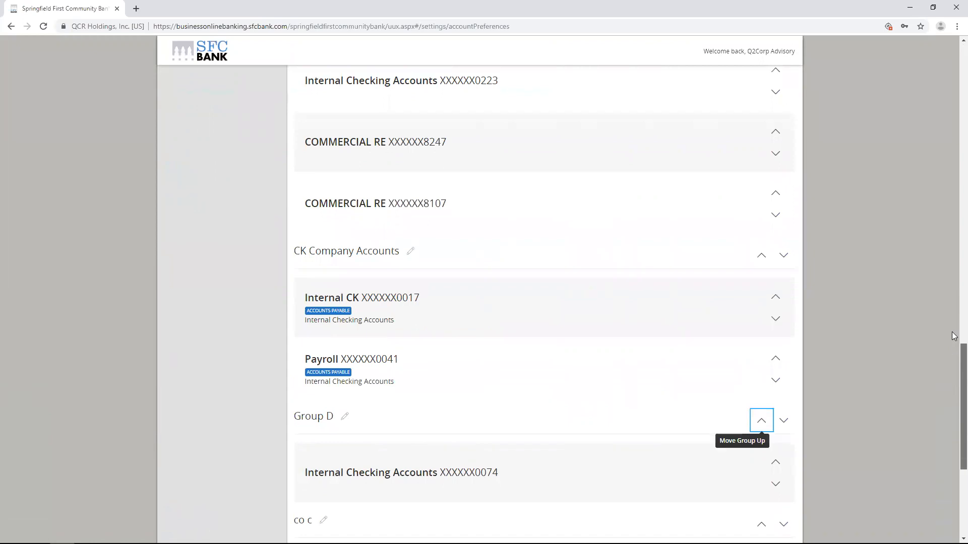
{"action": "scroll", "coordinate": [950, 302], "scroll_direction": "up", "scroll_amount": 6}
{"action": "left_click_drag", "start_coordinate": [948, 267], "coordinate": [954, 358]}
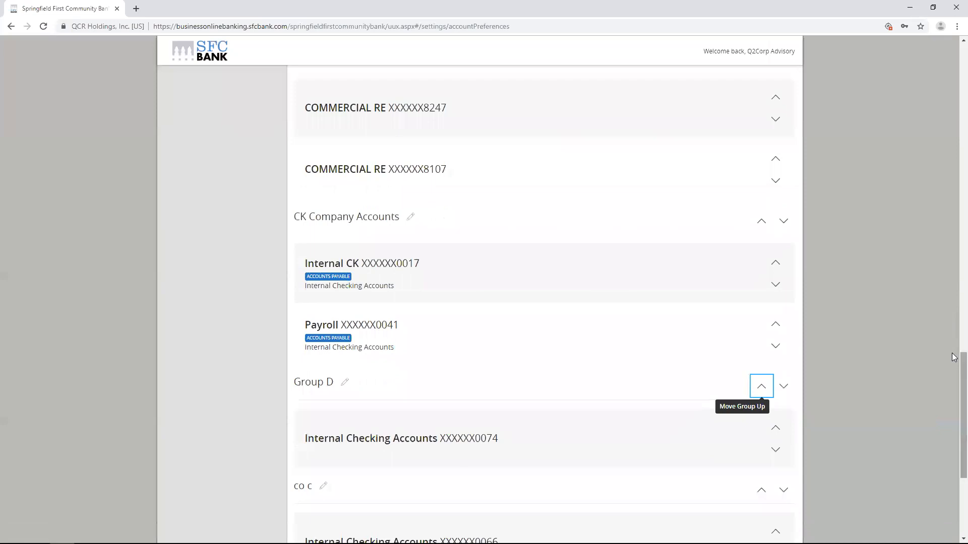
{"action": "left_click", "coordinate": [762, 386]}
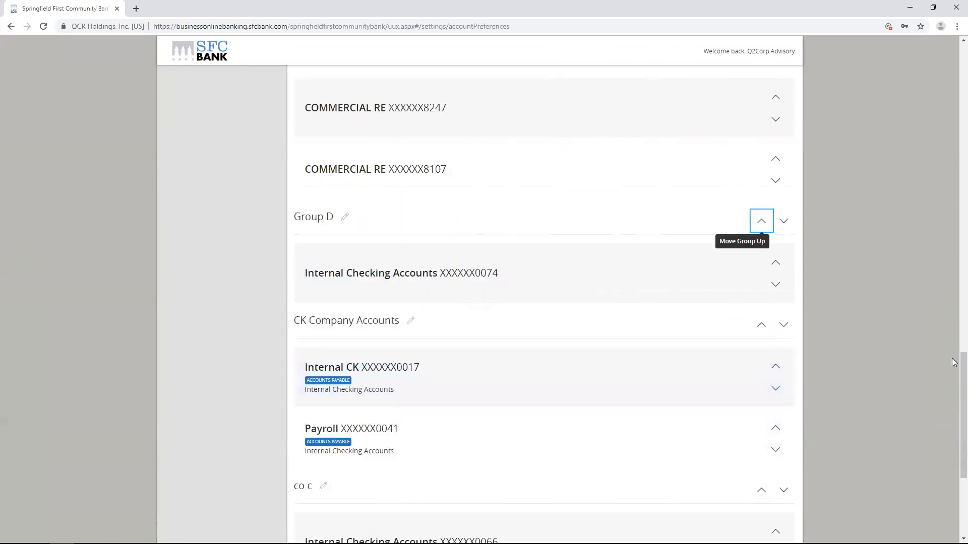
{"action": "scroll", "coordinate": [952, 355], "scroll_direction": "up", "scroll_amount": 1}
{"action": "scroll", "coordinate": [950, 338], "scroll_direction": "up", "scroll_amount": 4}
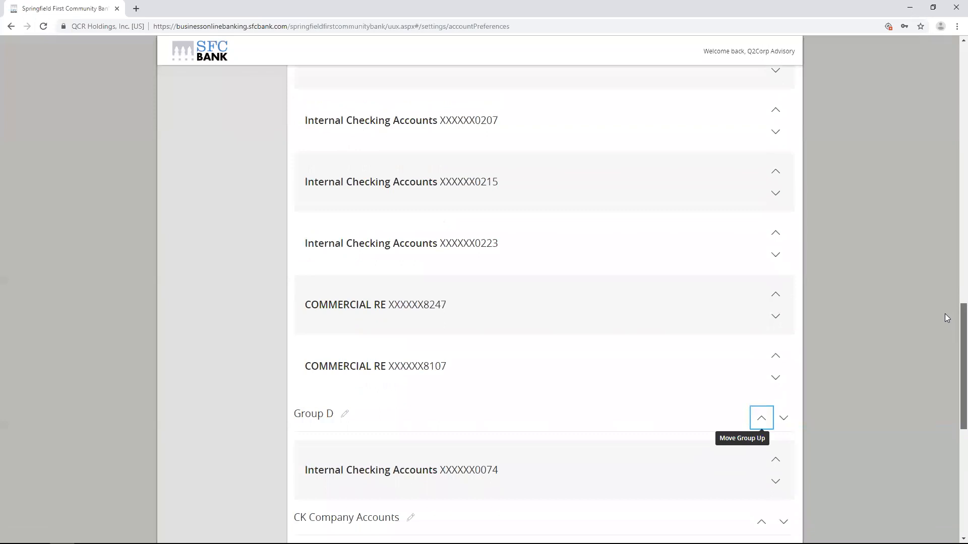
{"action": "scroll", "coordinate": [932, 264], "scroll_direction": "up", "scroll_amount": 5}
{"action": "scroll", "coordinate": [902, 111], "scroll_direction": "down", "scroll_amount": 9}
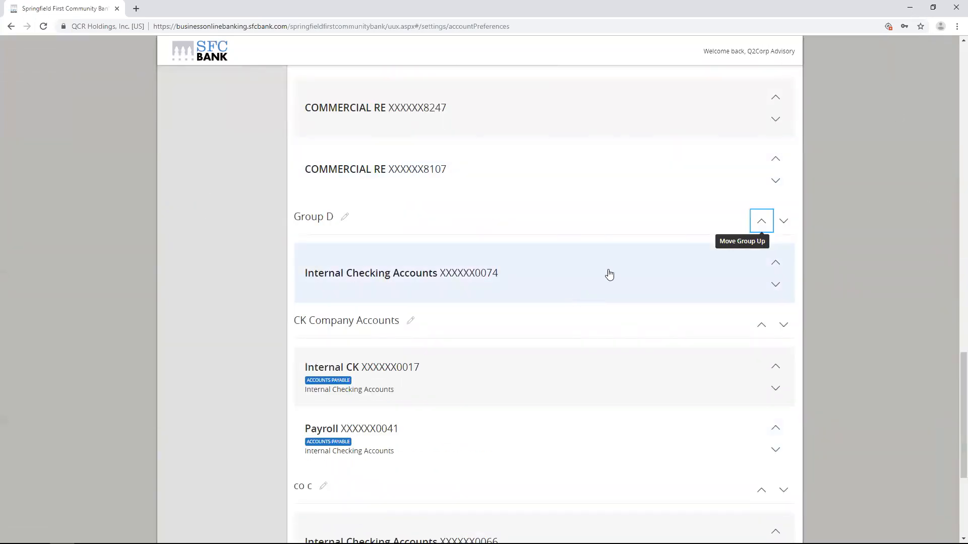
{"action": "left_click", "coordinate": [761, 223]}
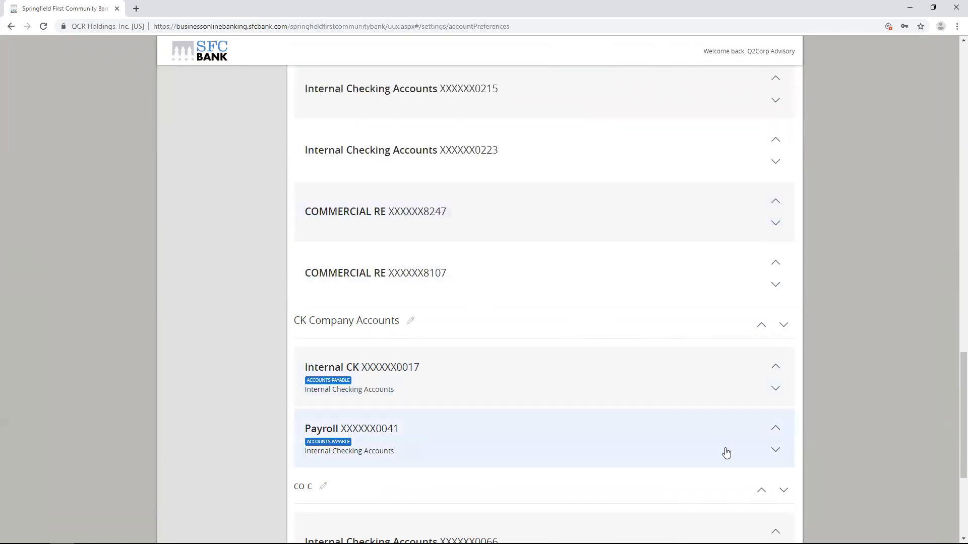
{"action": "left_click", "coordinate": [785, 328]}
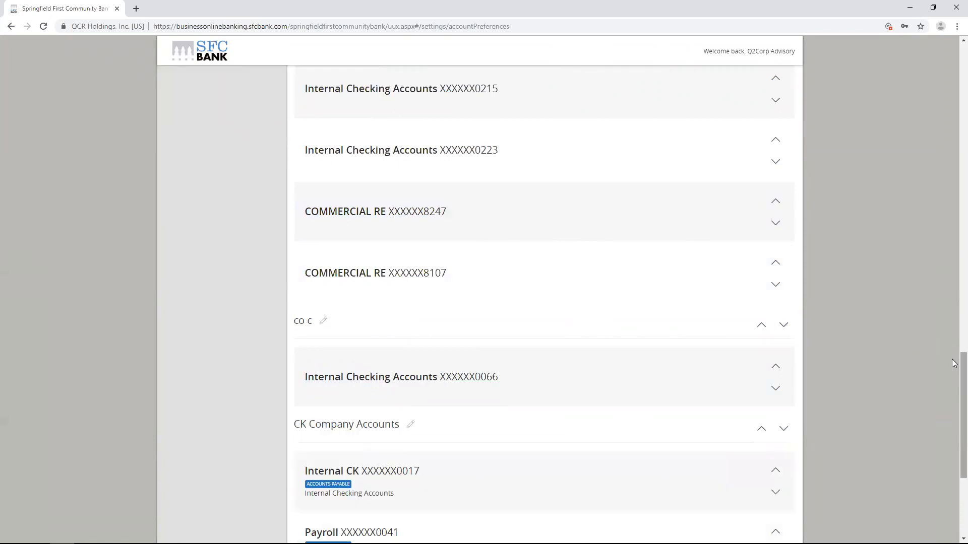
{"action": "left_click_drag", "start_coordinate": [954, 363], "coordinate": [913, 55]}
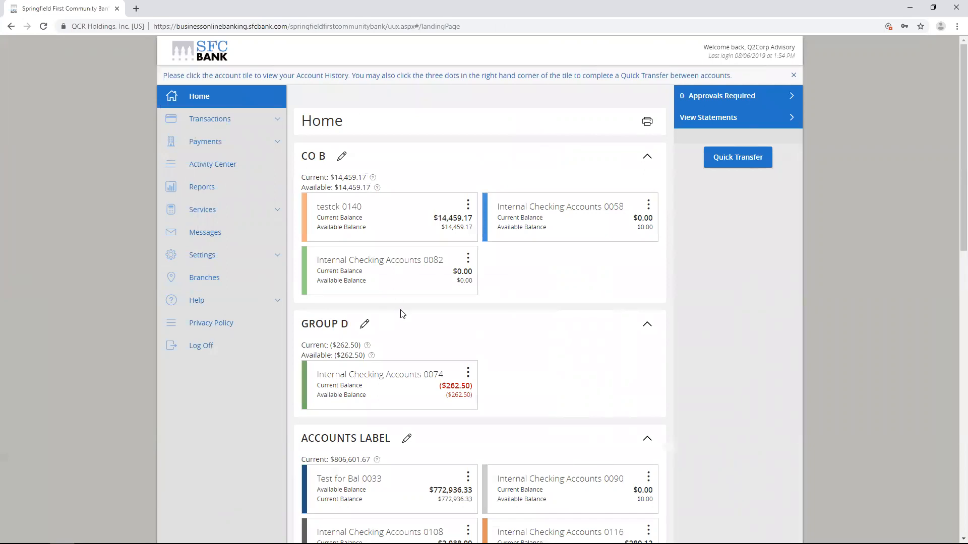
{"action": "left_click", "coordinate": [277, 258]}
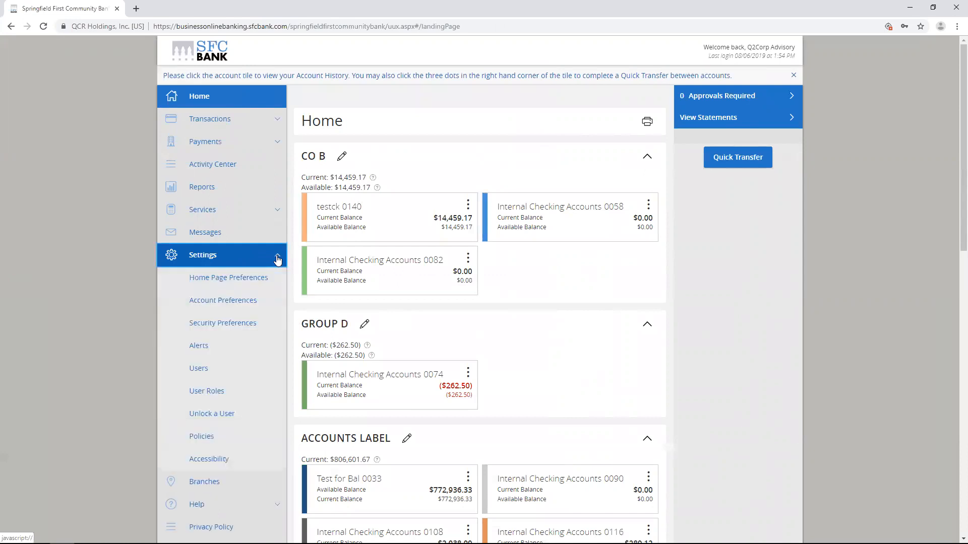
{"action": "left_click", "coordinate": [259, 307]}
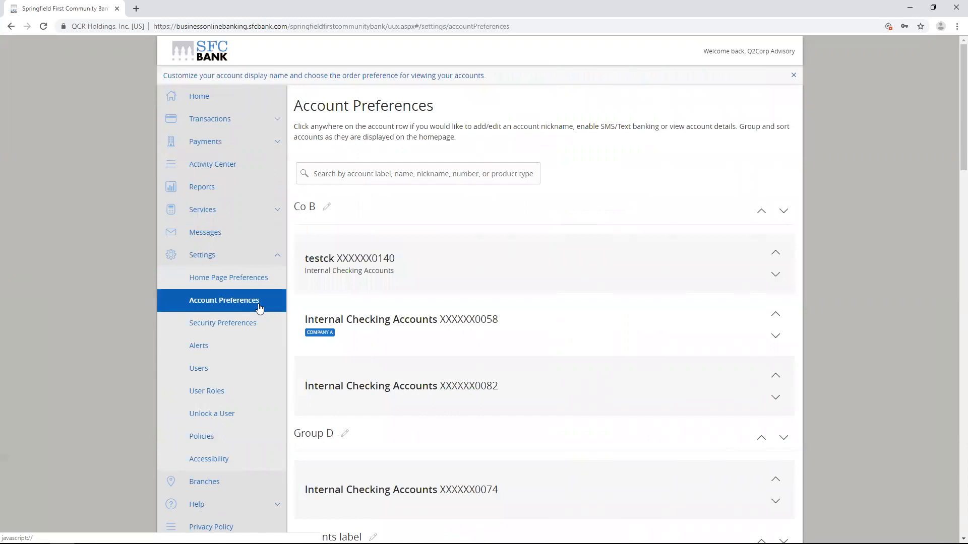
Step: Open the testck account details and keep its Current Account Group as Co B
{"action": "left_click", "coordinate": [361, 271]}
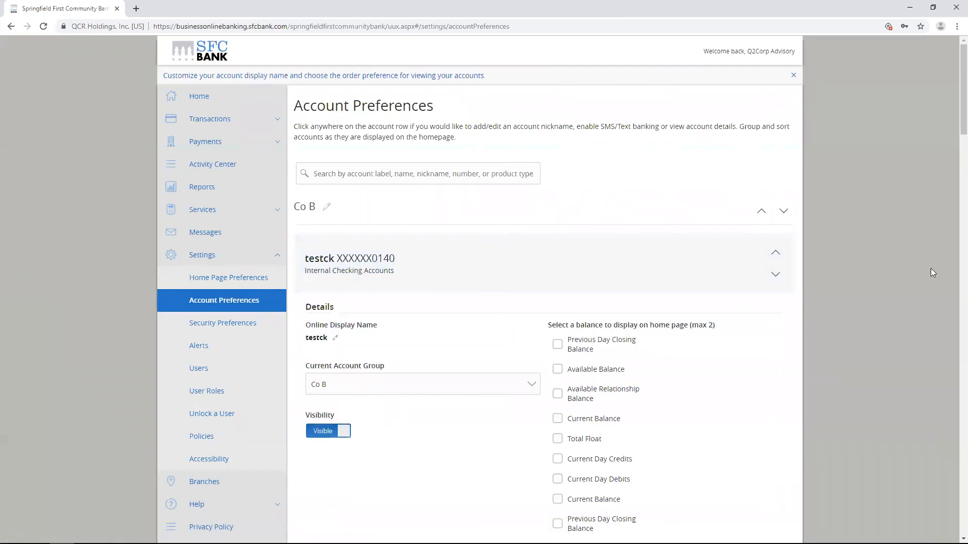
{"action": "left_click_drag", "start_coordinate": [962, 112], "coordinate": [961, 146]}
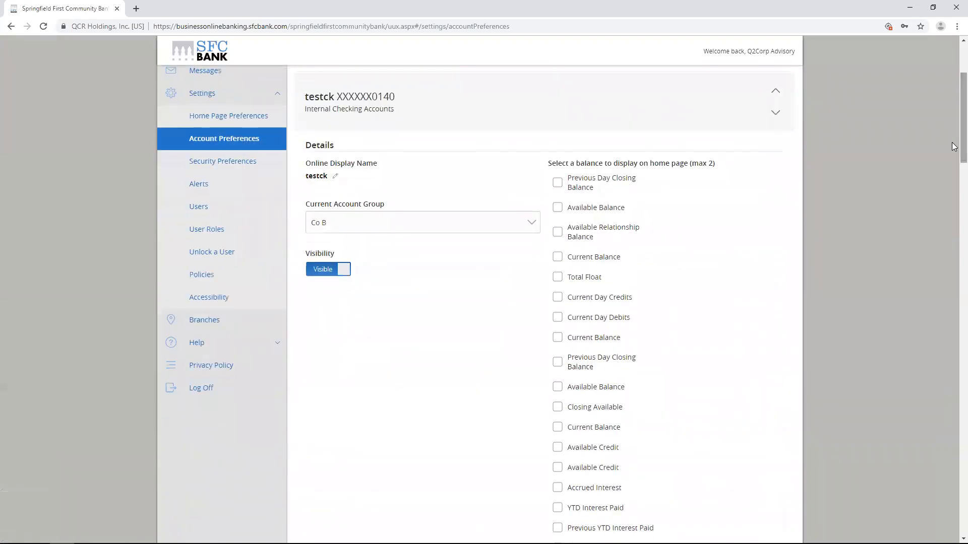
{"action": "left_click", "coordinate": [531, 224]}
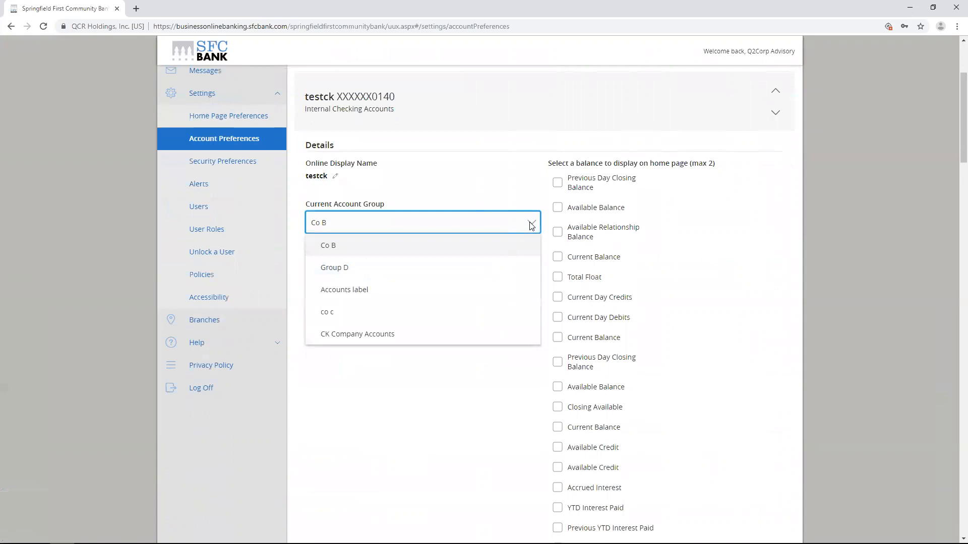
{"action": "left_click", "coordinate": [483, 391]}
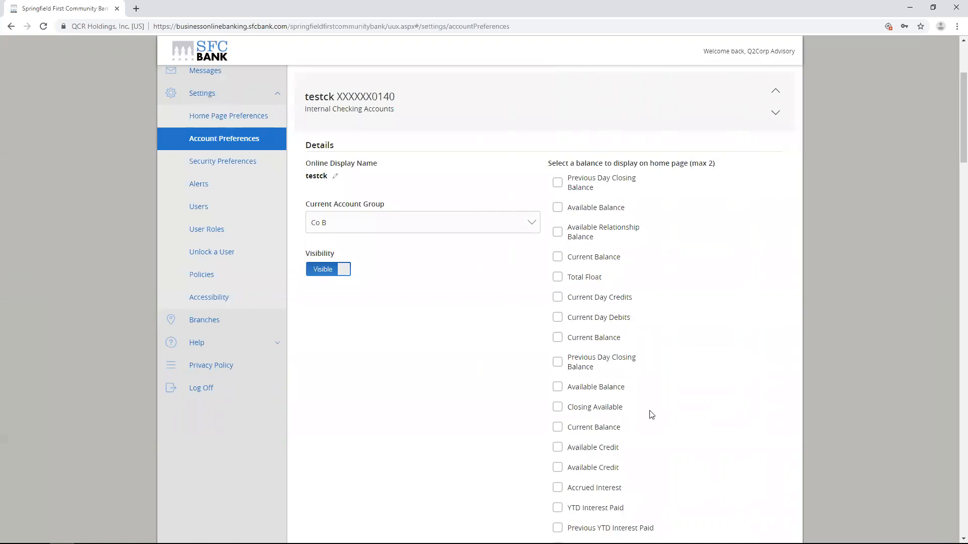
Step: Select Current Balance and Total Float as the home-page balances for testck
{"action": "left_click", "coordinate": [558, 258]}
{"action": "left_click", "coordinate": [557, 278]}
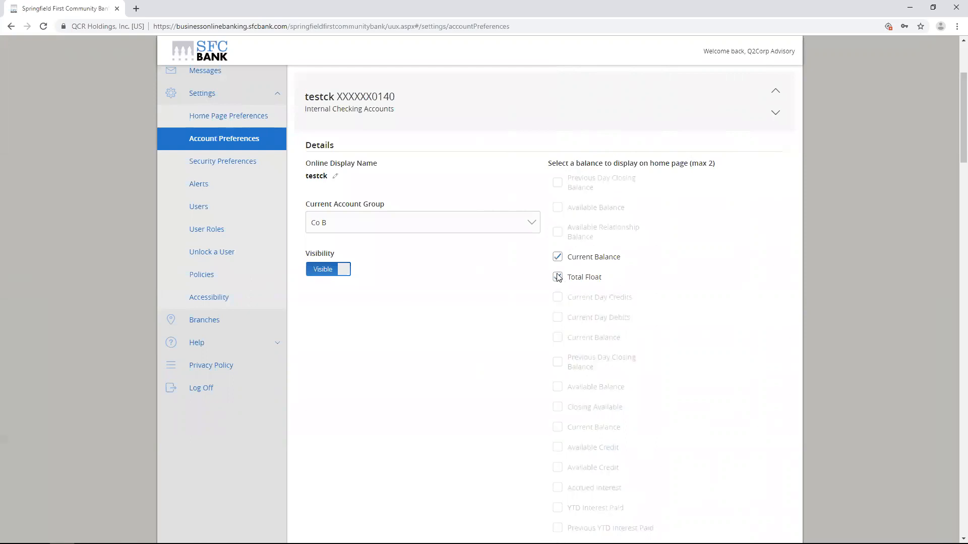
{"action": "left_click_drag", "start_coordinate": [963, 106], "coordinate": [953, 209]}
{"action": "scroll", "coordinate": [953, 209], "scroll_direction": "down", "scroll_amount": 3}
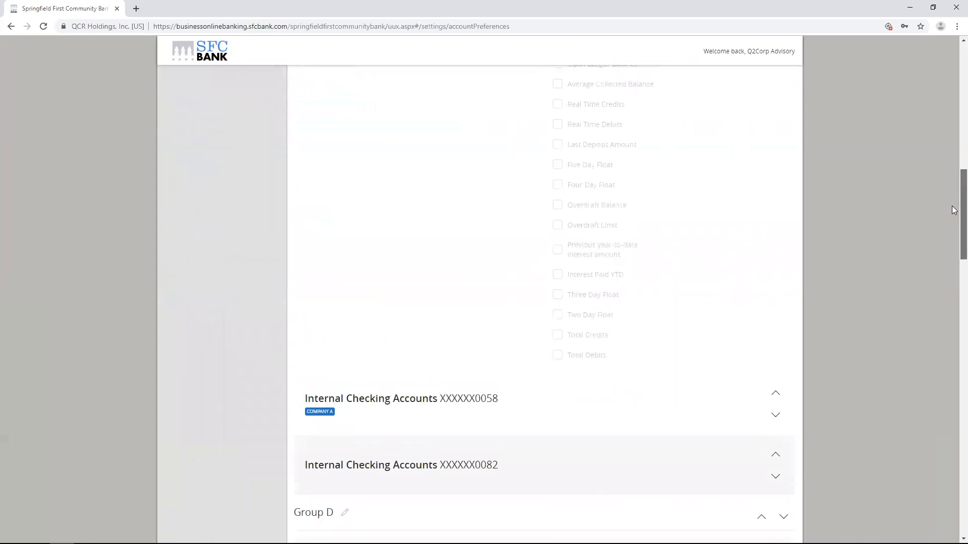
{"action": "left_click_drag", "start_coordinate": [953, 211], "coordinate": [936, 115]}
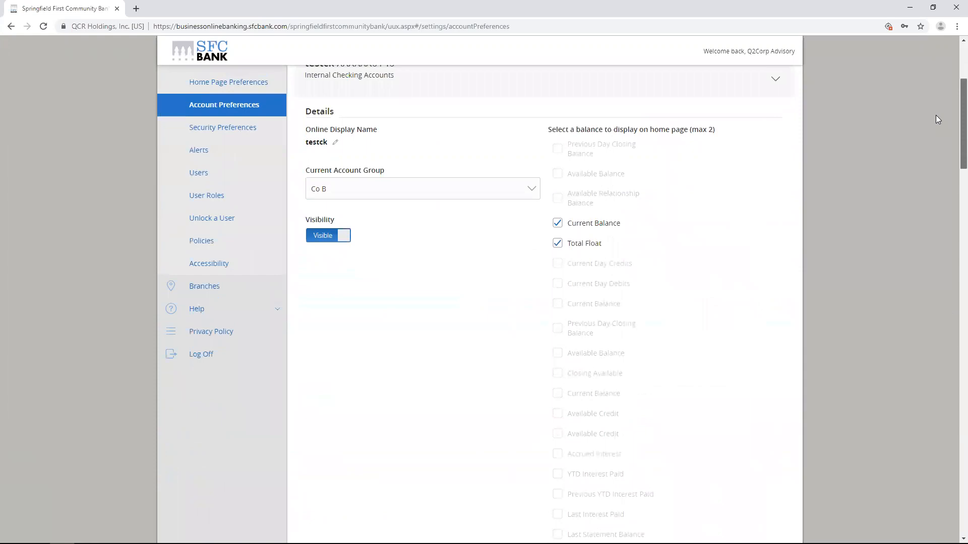
{"action": "left_click", "coordinate": [557, 225]}
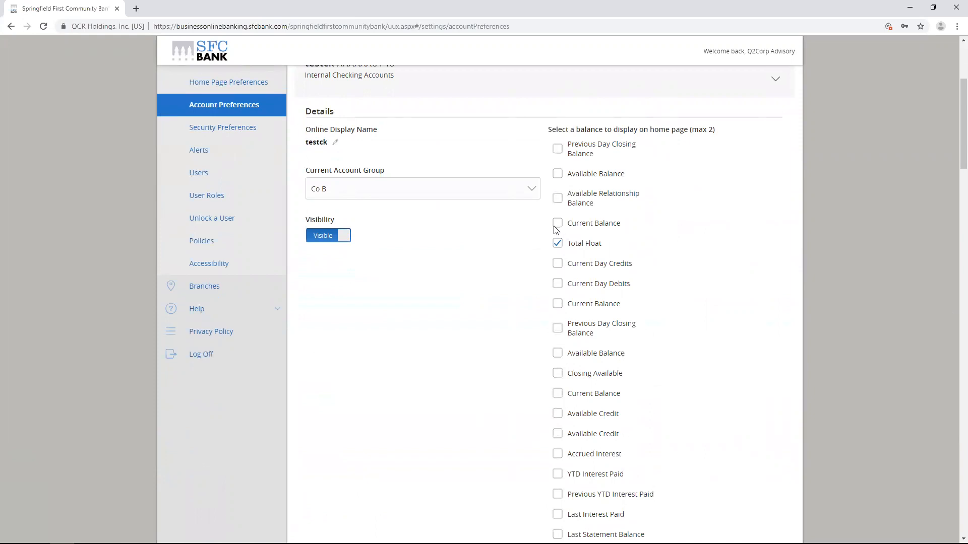
{"action": "left_click", "coordinate": [556, 226]}
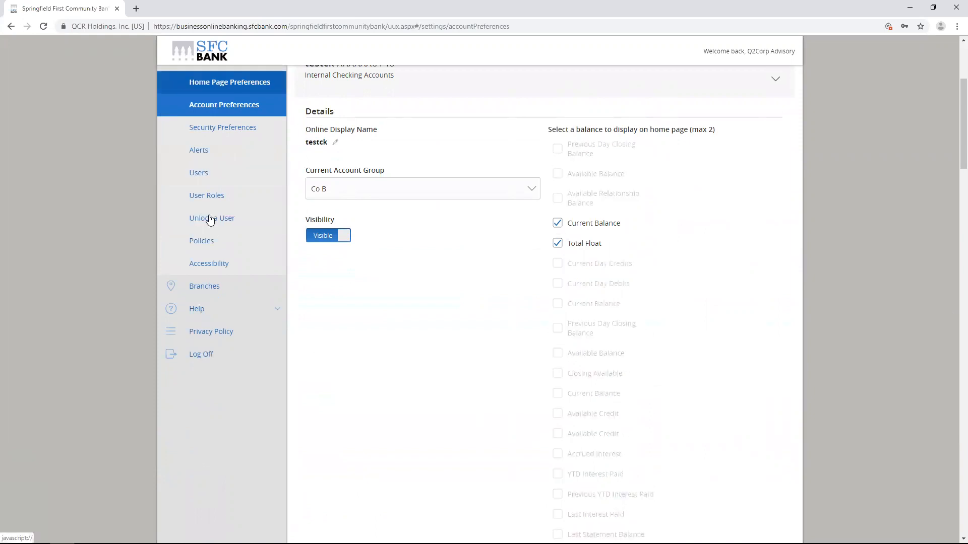
{"action": "left_click", "coordinate": [227, 88]}
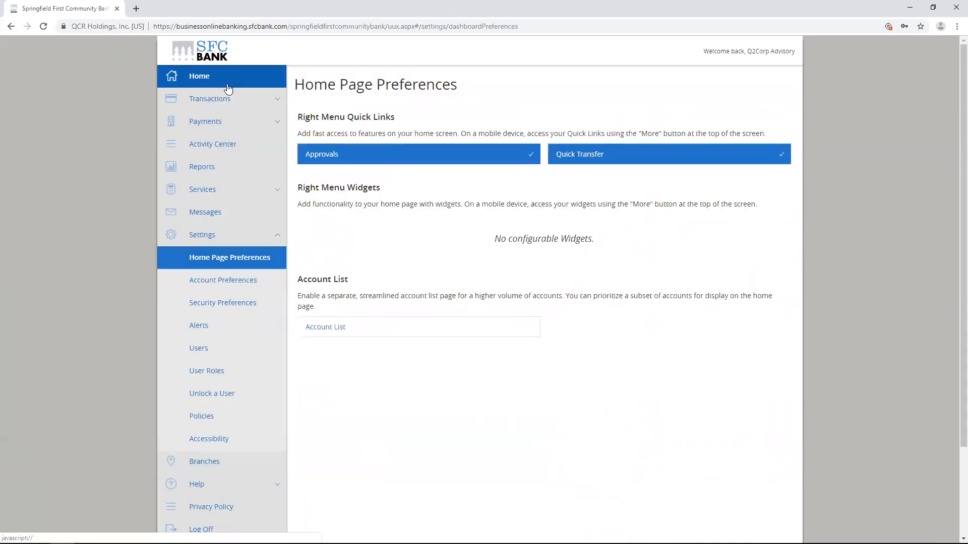
{"action": "left_click", "coordinate": [227, 86]}
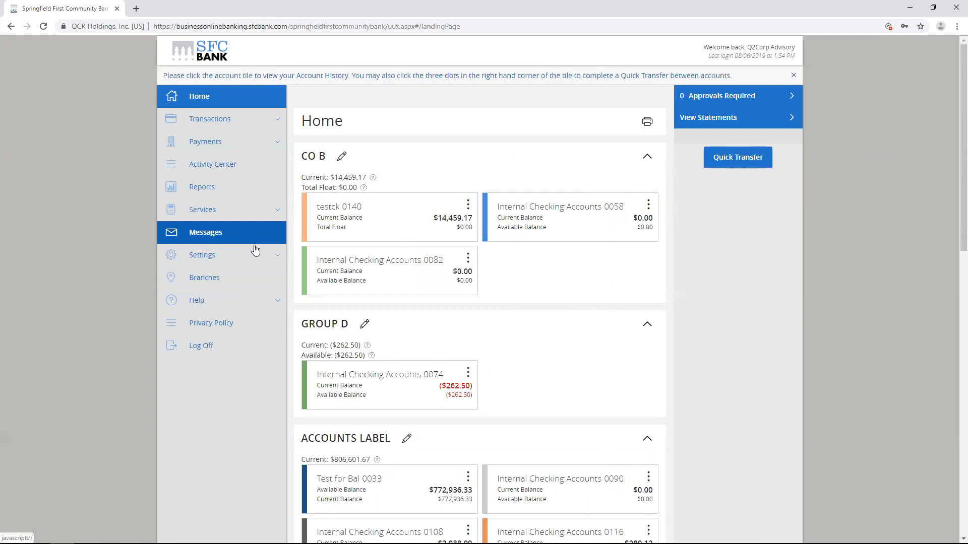
{"action": "left_click", "coordinate": [277, 259]}
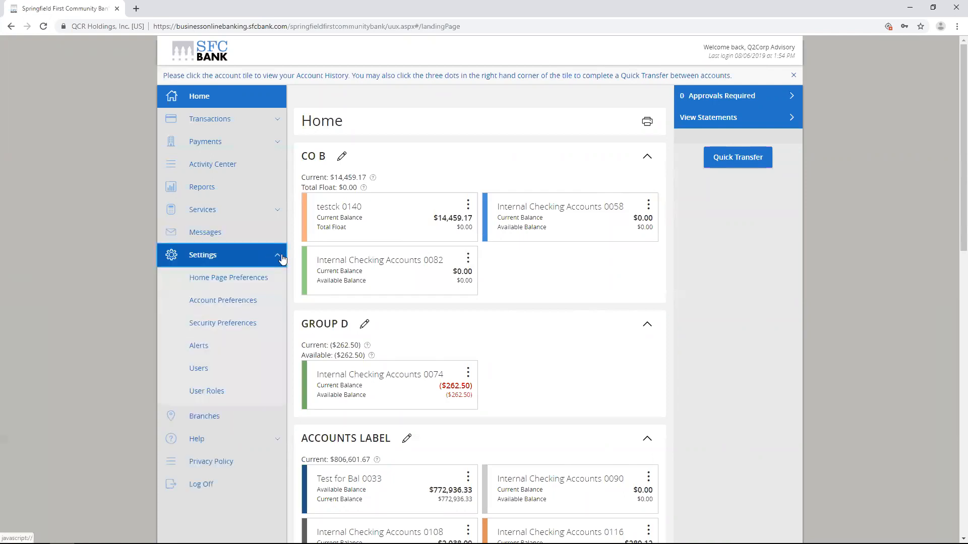
{"action": "left_click", "coordinate": [256, 305]}
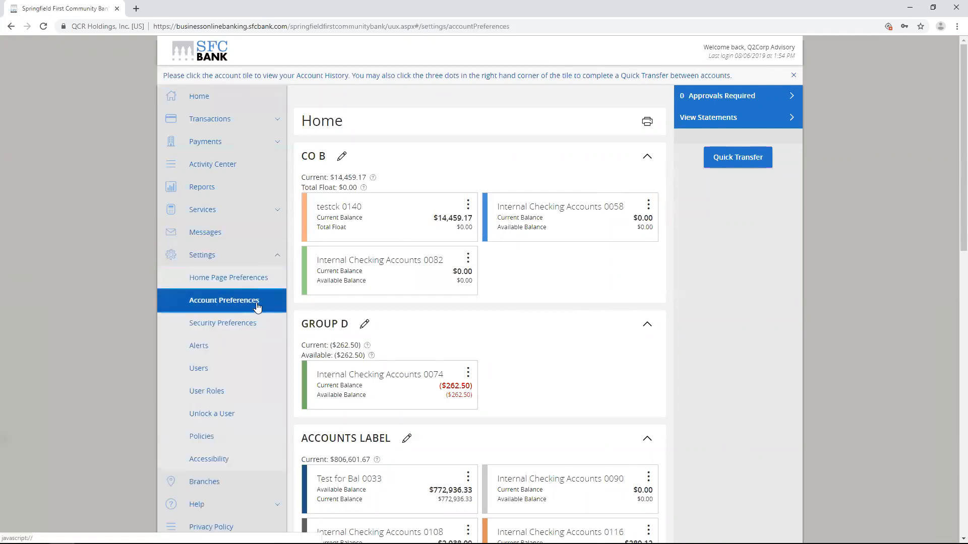
{"action": "left_click", "coordinate": [327, 174]}
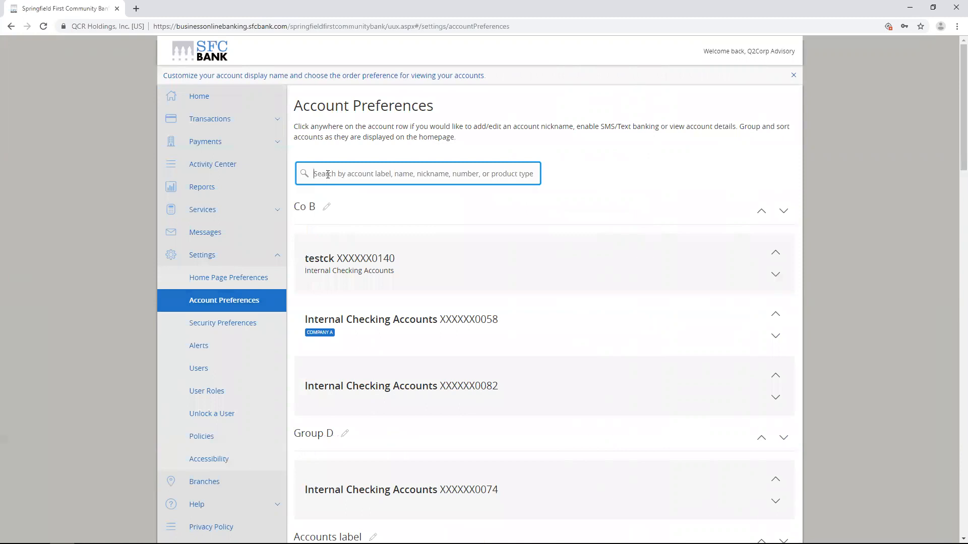
{"action": "type", "text": "c"}
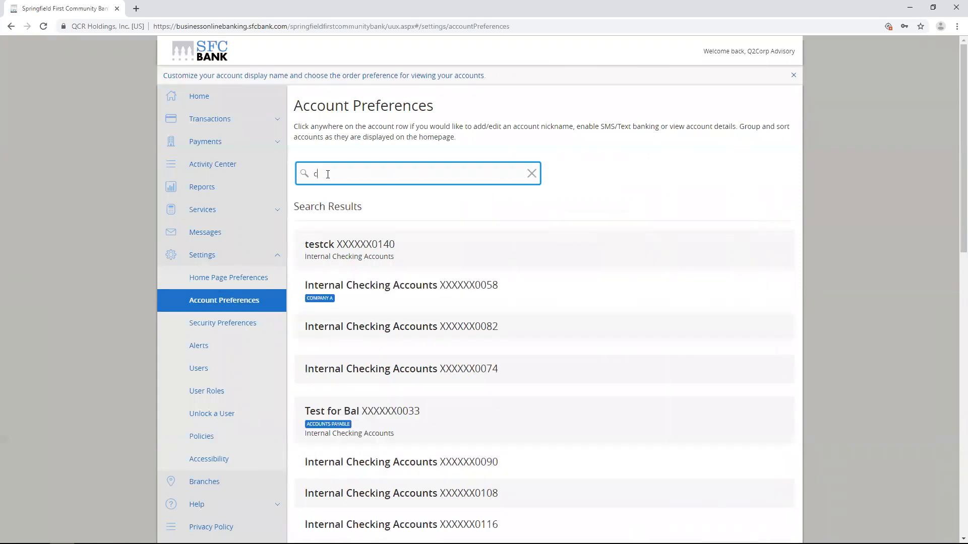
{"action": "type", "text": "k ac"}
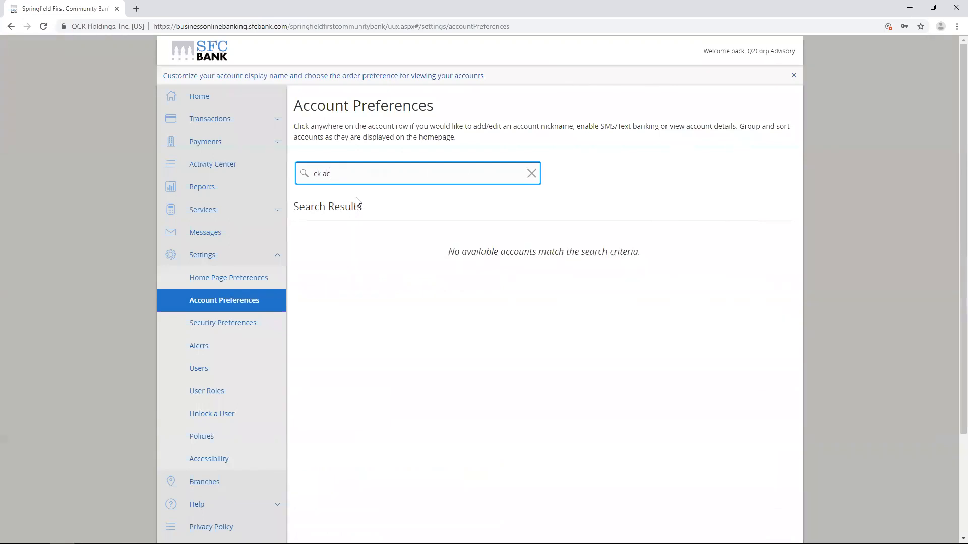
{"action": "key", "text": "BackSpace"}
{"action": "key", "text": "BackSpace"}
{"action": "key", "text": "BackSpace"}
{"action": "key", "text": "BackSpace"}
{"action": "key", "text": "BackSpace"}
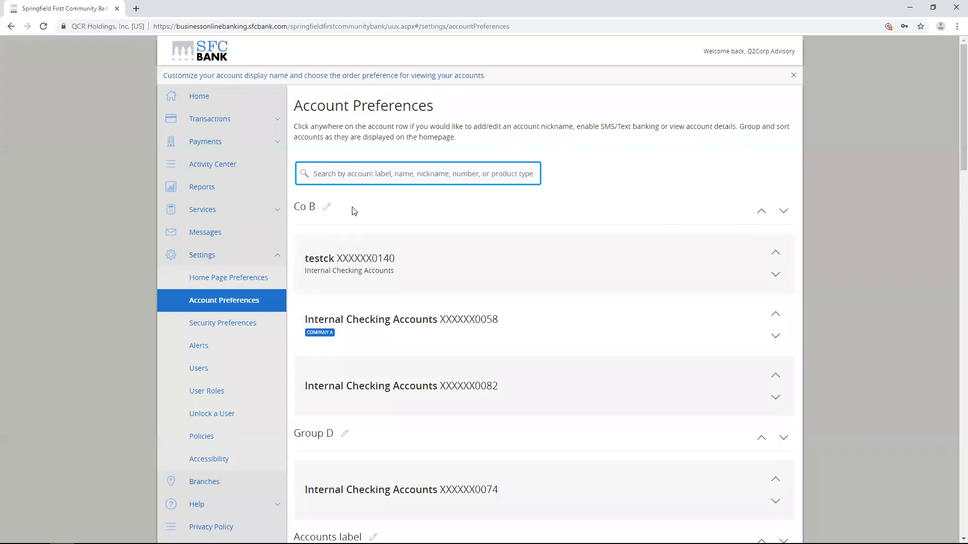
{"action": "type", "text": "pa"}
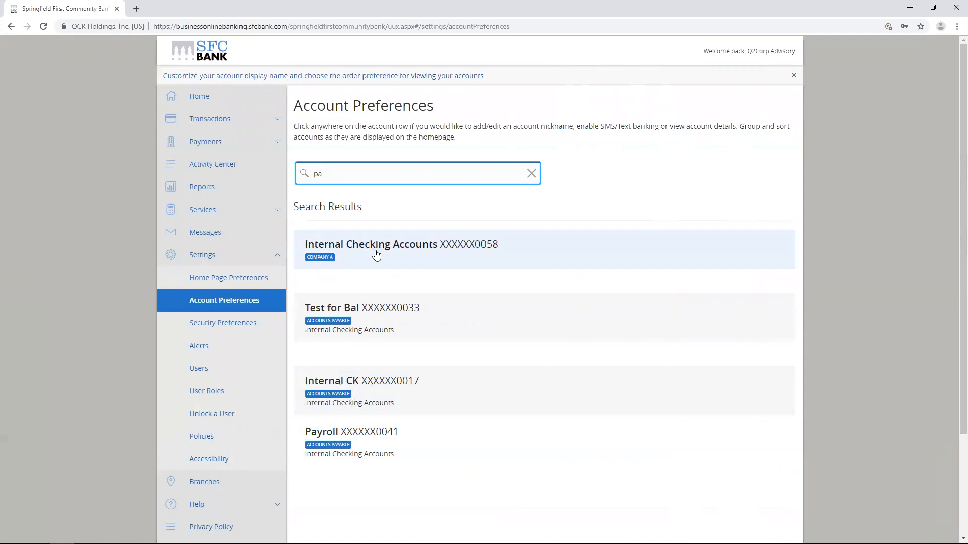
{"action": "key", "text": "BackSpace"}
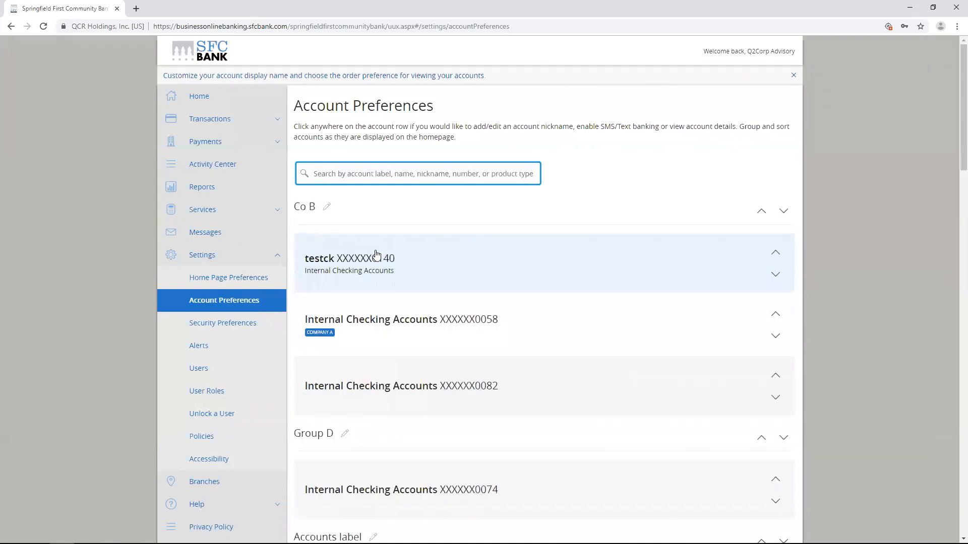
Step: From Home, go to Payments > ACH/Wire and start a New Payment of type ACH Credit Batch
{"action": "left_click", "coordinate": [214, 104]}
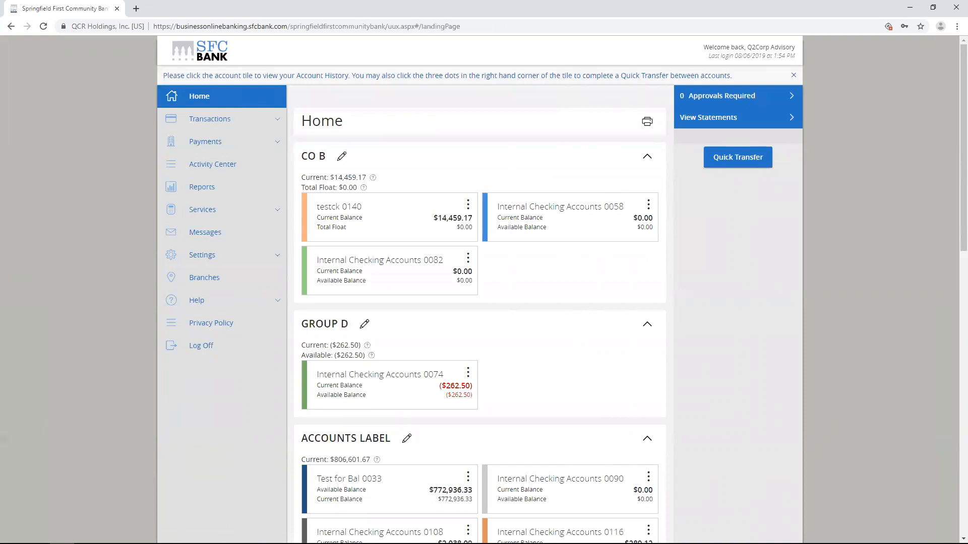
{"action": "left_click", "coordinate": [277, 146]}
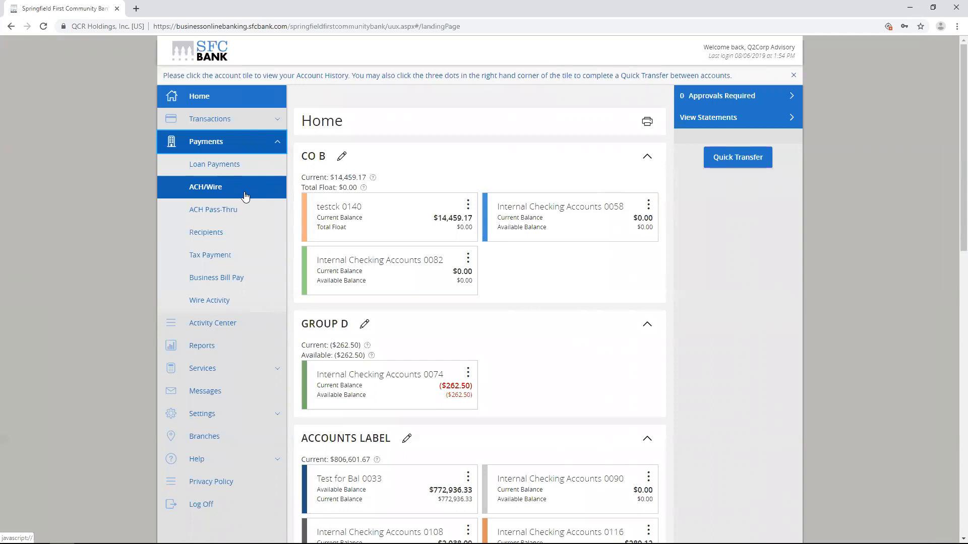
{"action": "left_click", "coordinate": [217, 196]}
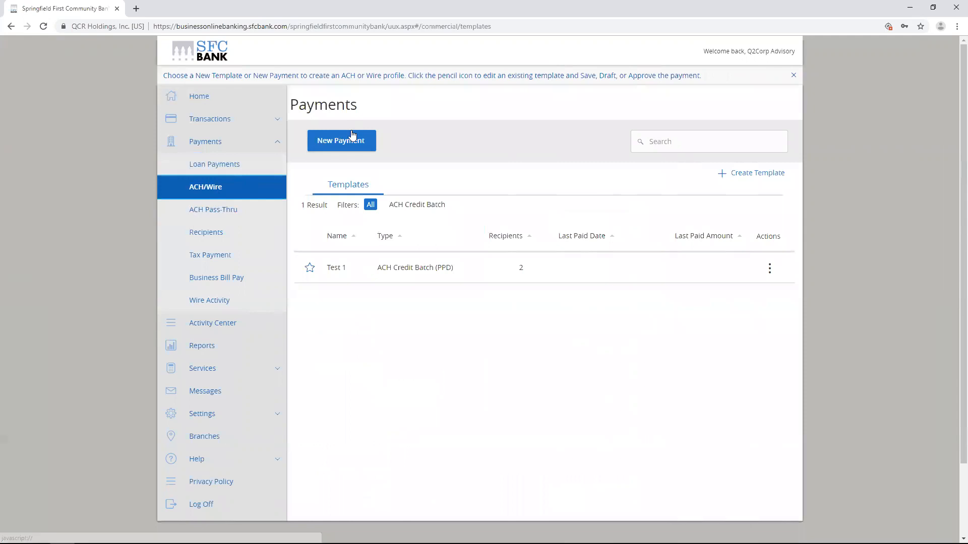
{"action": "left_click", "coordinate": [356, 143]}
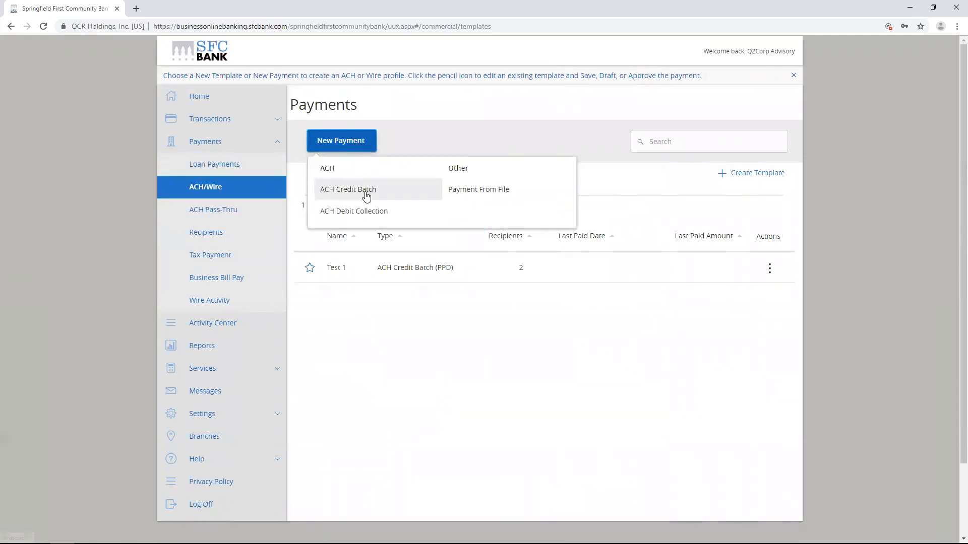
{"action": "left_click", "coordinate": [366, 192]}
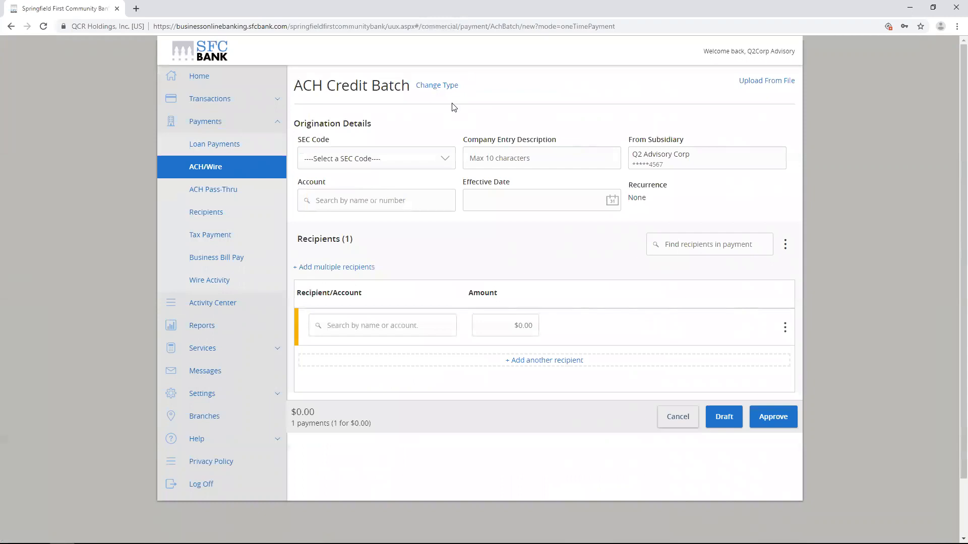
Step: Set the batch SEC code to CCD and the Company Entry Description to 'test'
{"action": "left_click", "coordinate": [448, 160]}
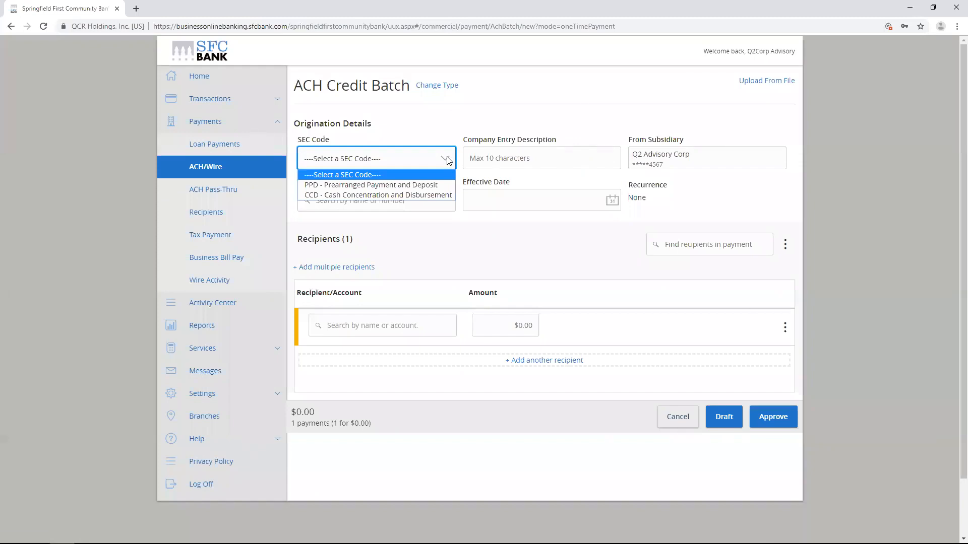
{"action": "left_click", "coordinate": [429, 196]}
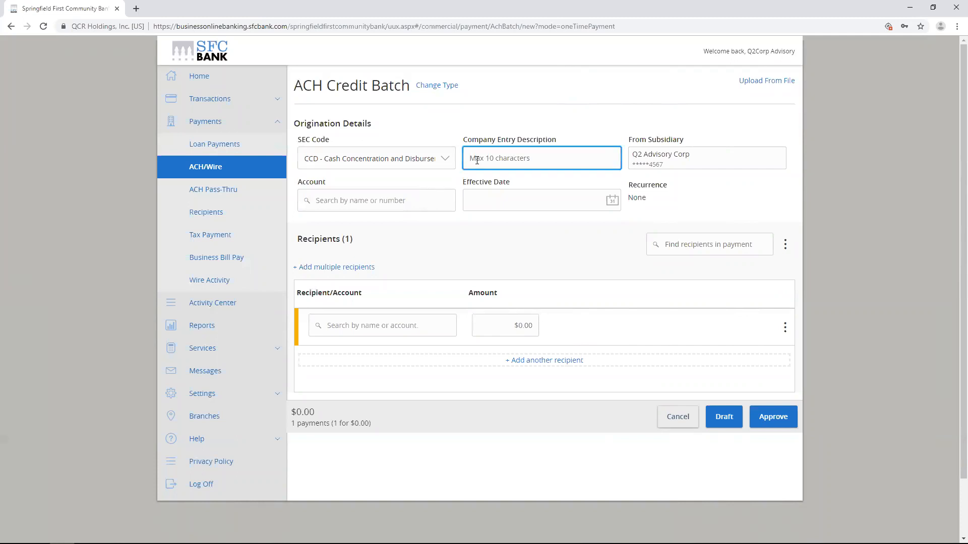
{"action": "type", "text": "test"}
Step: Fund the batch from the Test for Bal account with effective date 08/08/2019
{"action": "left_click", "coordinate": [337, 205]}
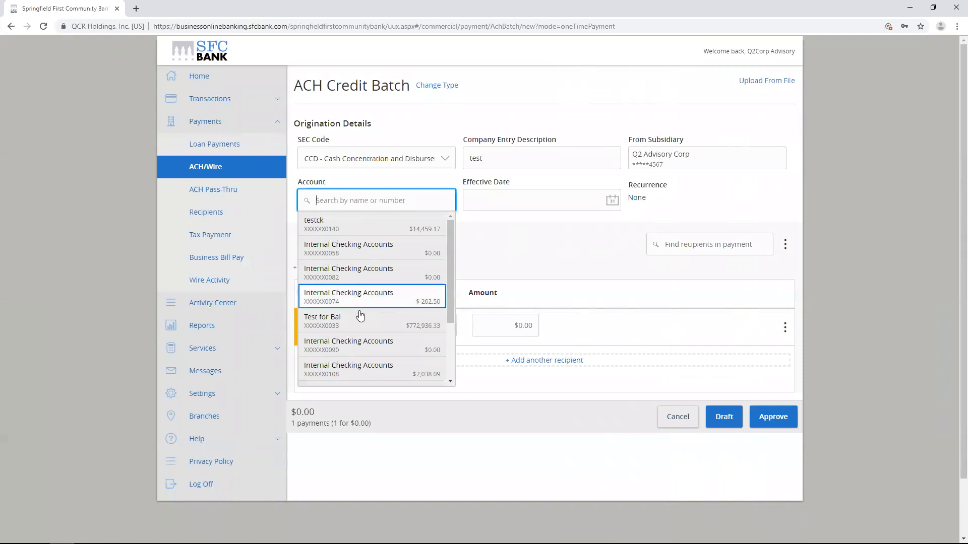
{"action": "left_click", "coordinate": [360, 333]}
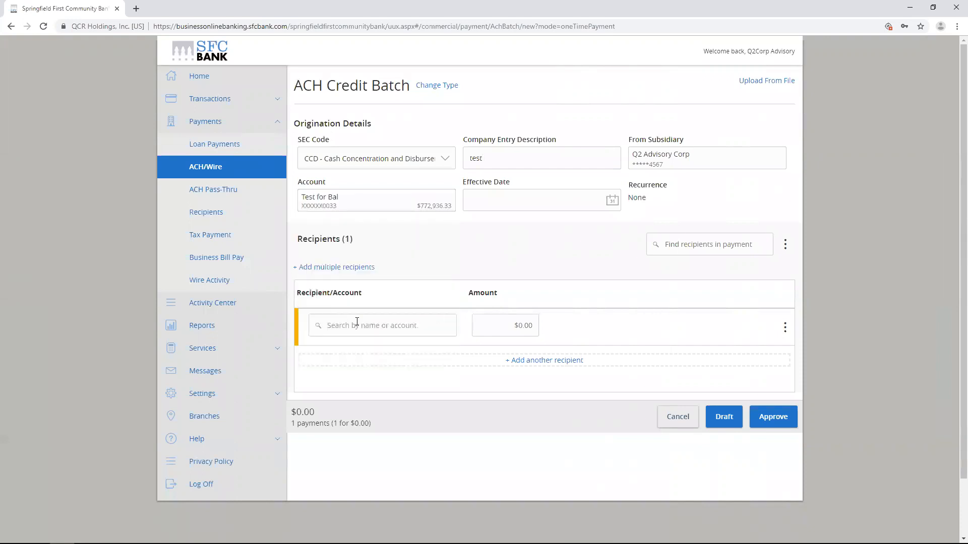
{"action": "left_click", "coordinate": [612, 202]}
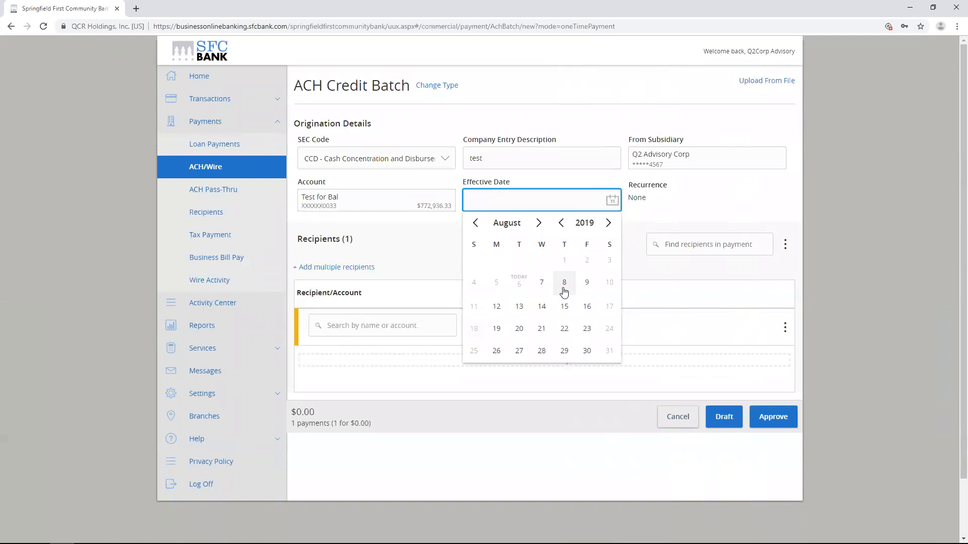
{"action": "left_click", "coordinate": [564, 285]}
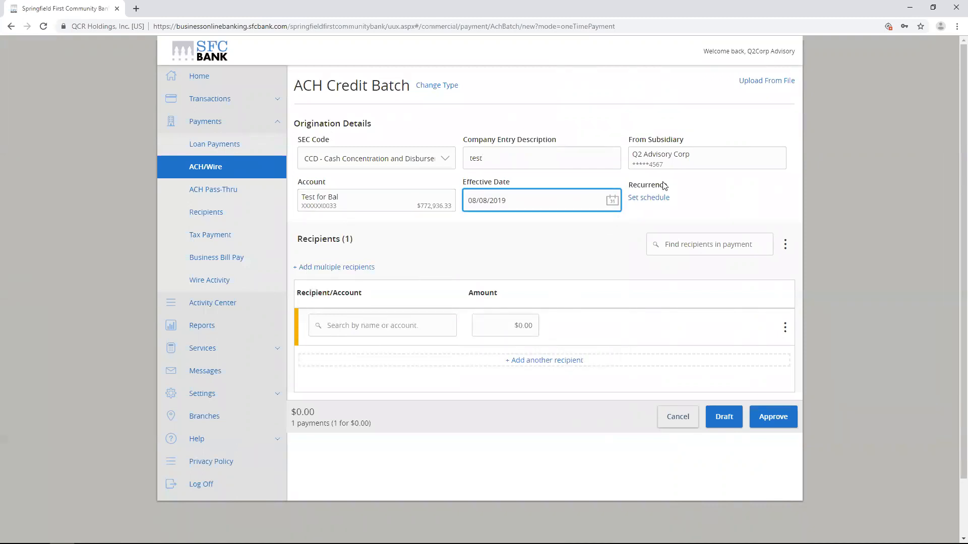
{"action": "left_click", "coordinate": [649, 197]}
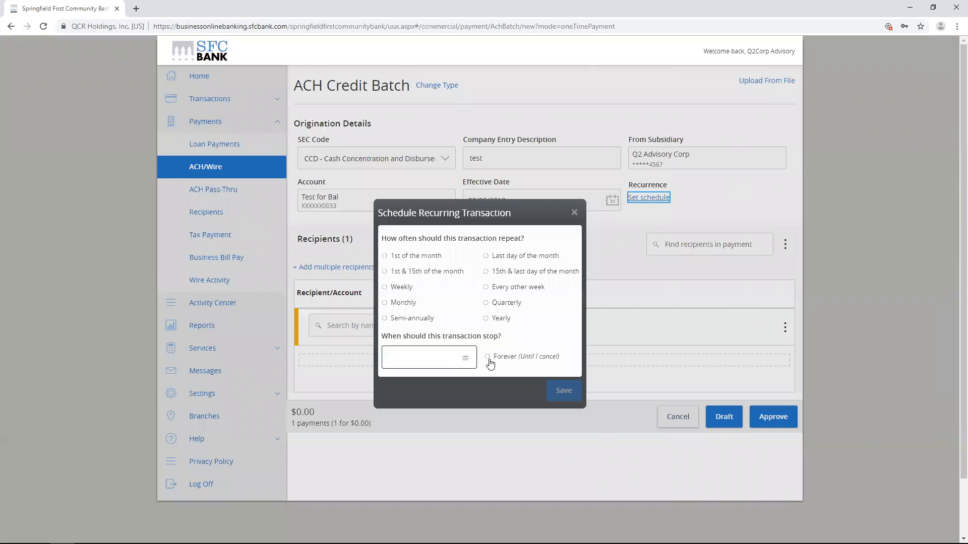
{"action": "left_click", "coordinate": [574, 213]}
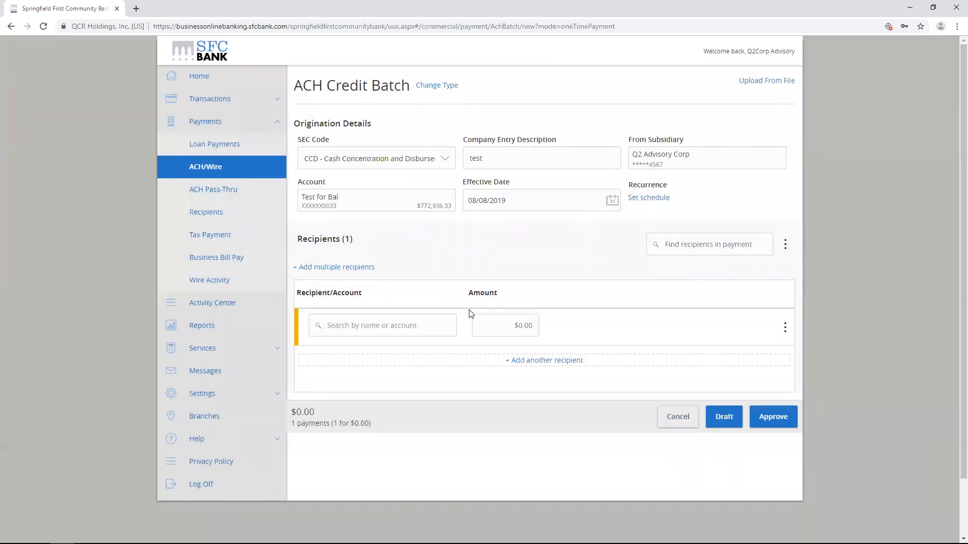
{"action": "left_click", "coordinate": [674, 245]}
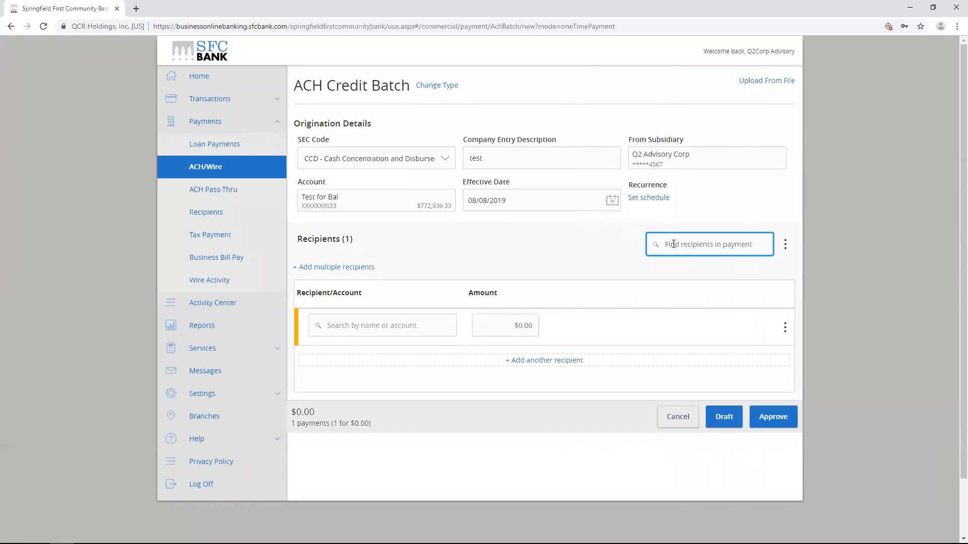
{"action": "type", "text": "a"}
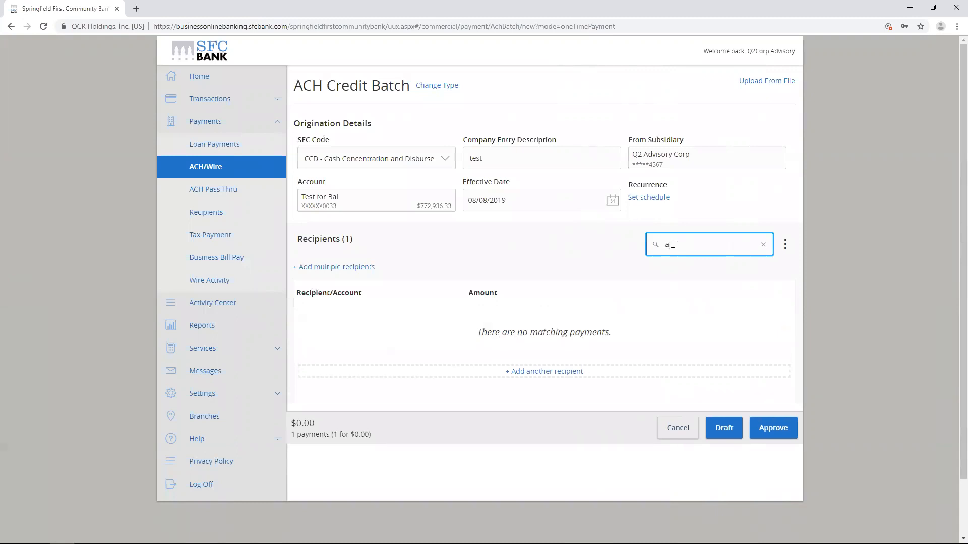
{"action": "type", "text": "c"}
{"action": "key", "text": "BackSpace"}
{"action": "key", "text": "BackSpace"}
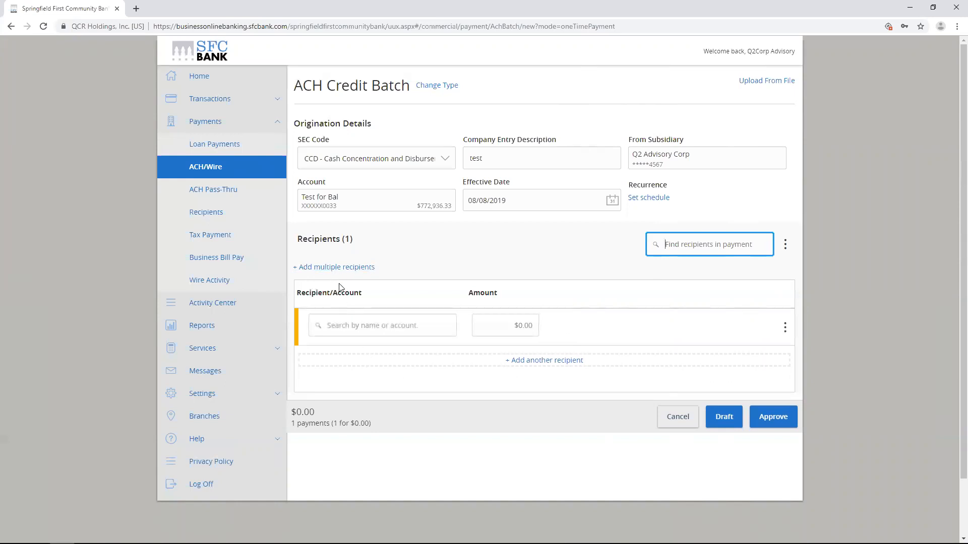
Step: Pick ACH Recipient's checking account for the first row and enter an amount of $0.01
{"action": "left_click", "coordinate": [349, 322]}
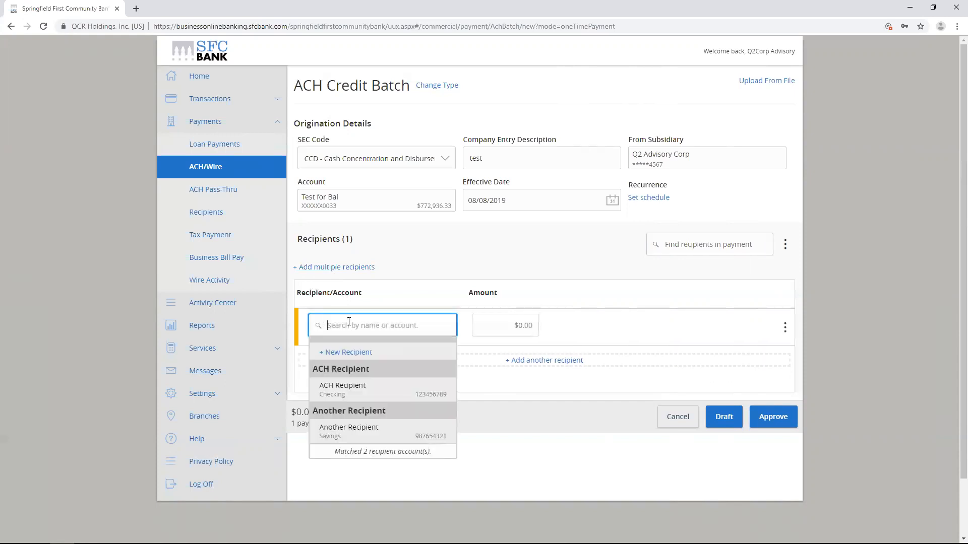
{"action": "left_click", "coordinate": [358, 396]}
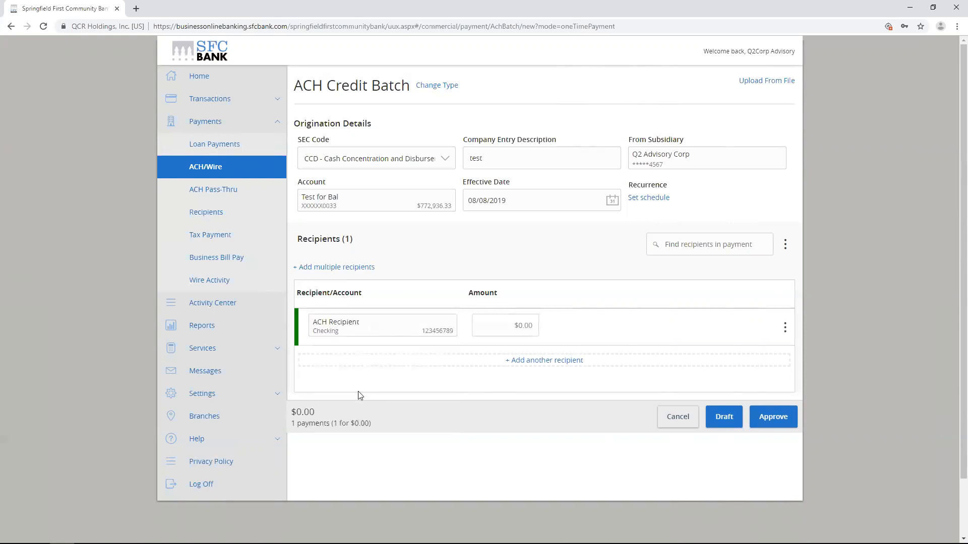
{"action": "left_click", "coordinate": [533, 326]}
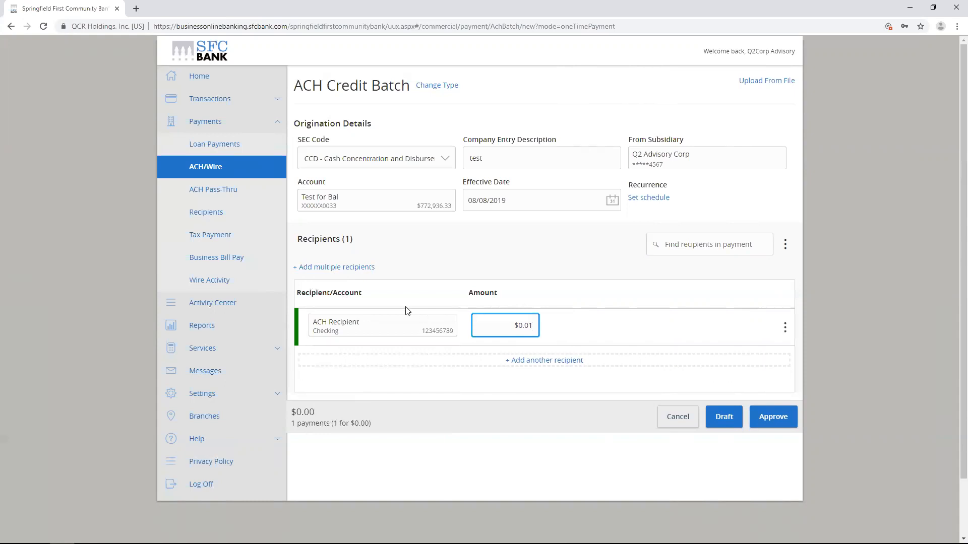
Step: Tick ACH Recipient and Another Recipient in the multiple-recipient chooser, then close it without adding
{"action": "left_click", "coordinate": [323, 270]}
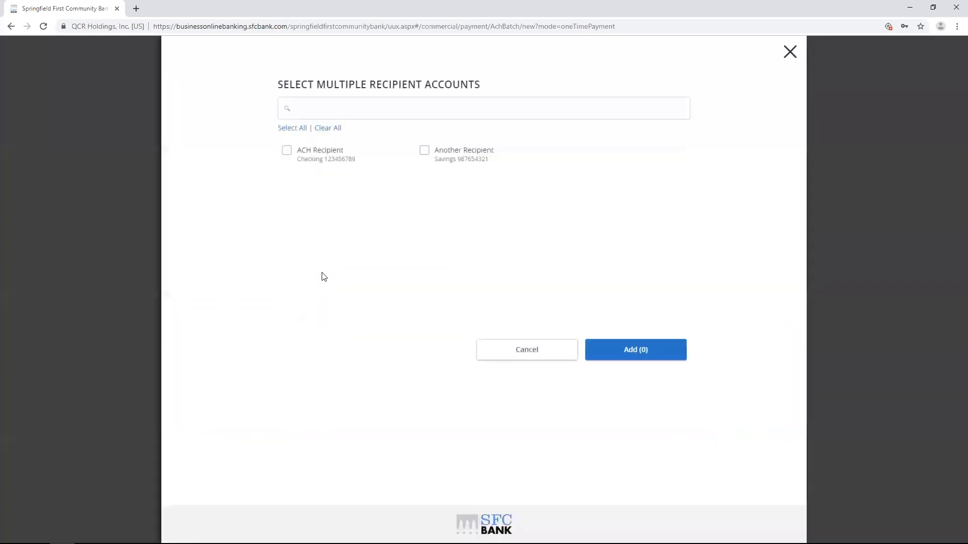
{"action": "left_click", "coordinate": [287, 152]}
{"action": "left_click", "coordinate": [424, 152]}
{"action": "left_click", "coordinate": [324, 115]}
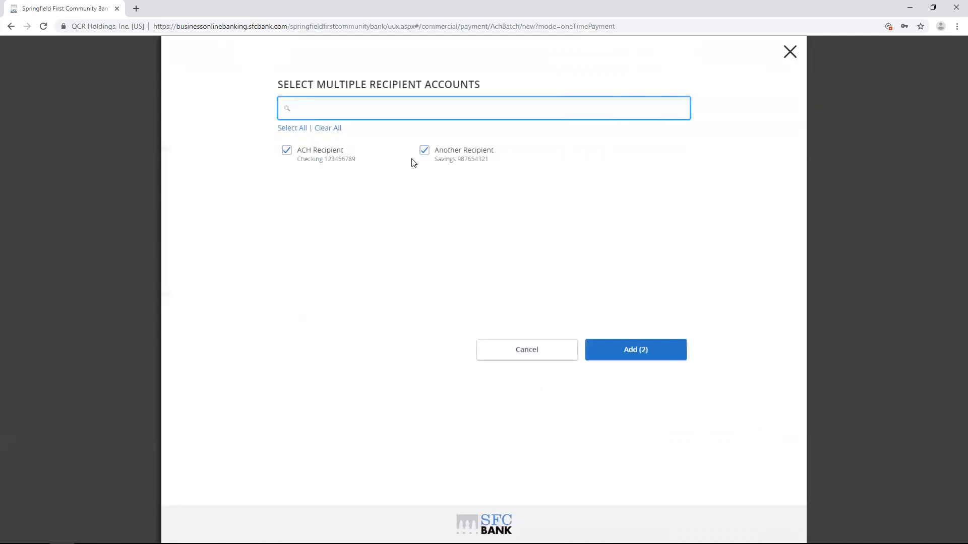
{"action": "left_click", "coordinate": [790, 53]}
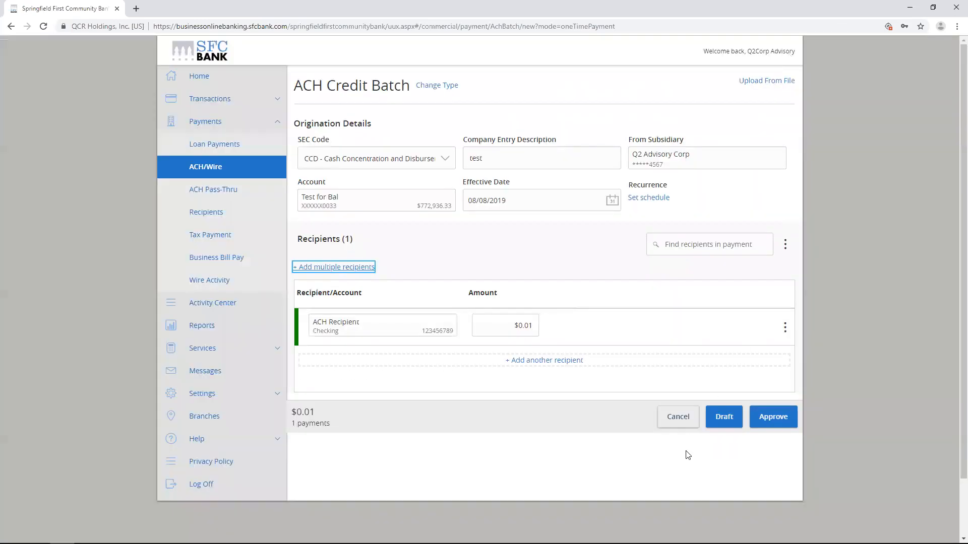
Step: Give the recipient row the addendum 'test ach message' and save the payment as a Draft
{"action": "left_click", "coordinate": [783, 327]}
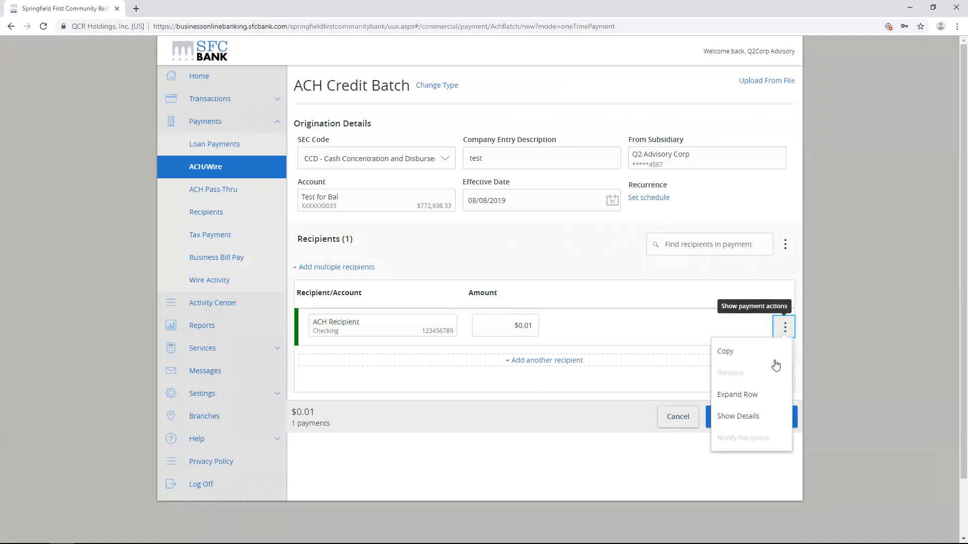
{"action": "left_click", "coordinate": [756, 399]}
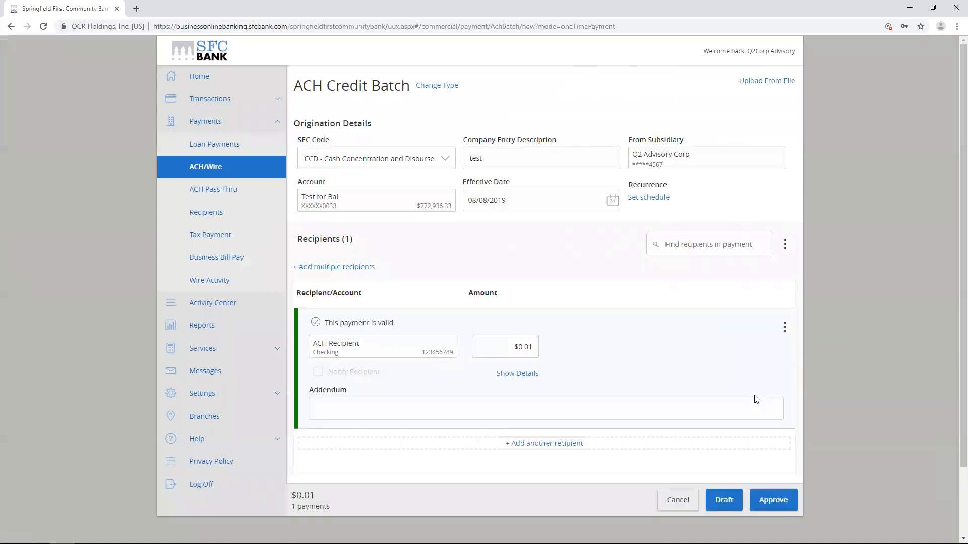
{"action": "left_click", "coordinate": [353, 414]}
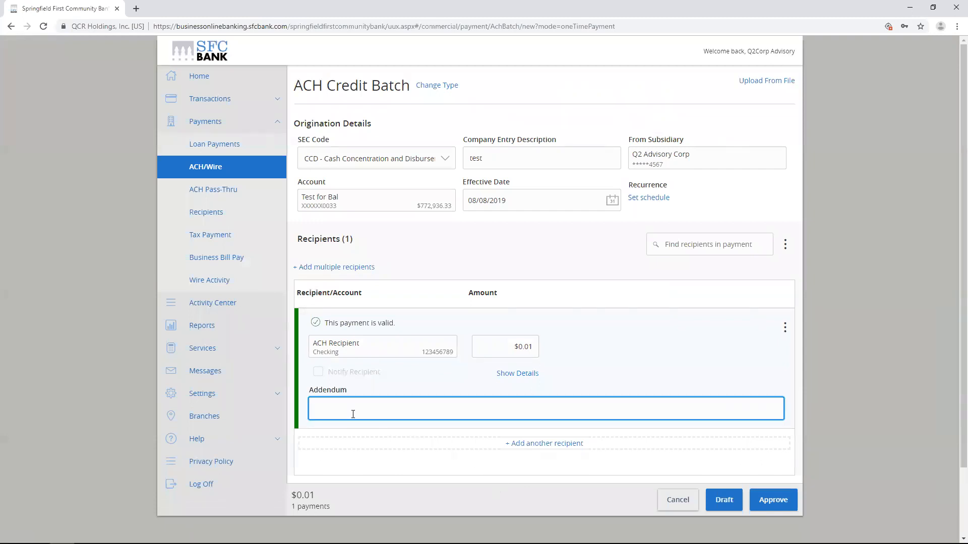
{"action": "type", "text": "test ach"}
{"action": "type", "text": "message"}
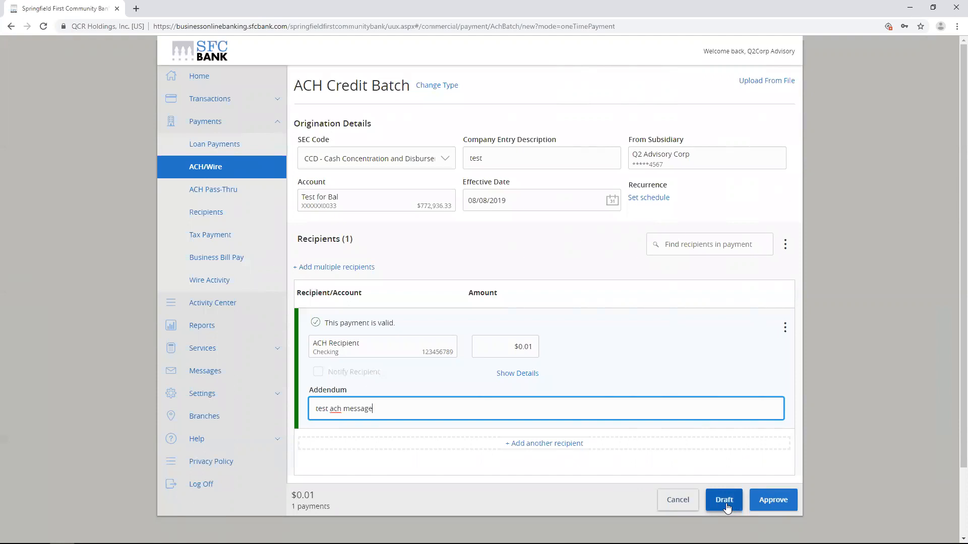
{"action": "left_click", "coordinate": [726, 504]}
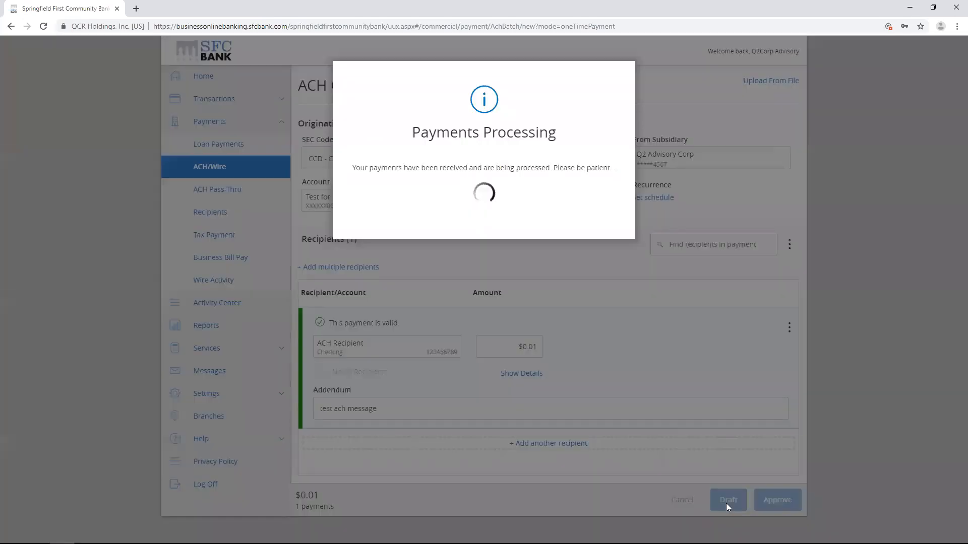
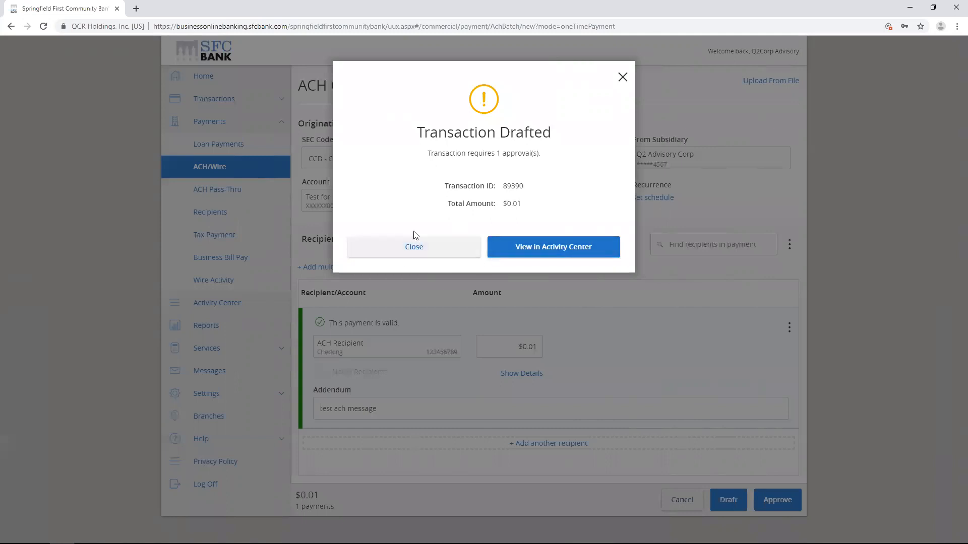
Step: Close the Transaction Drafted notice for the $0.01 ACH payment draft
{"action": "left_click", "coordinate": [622, 77]}
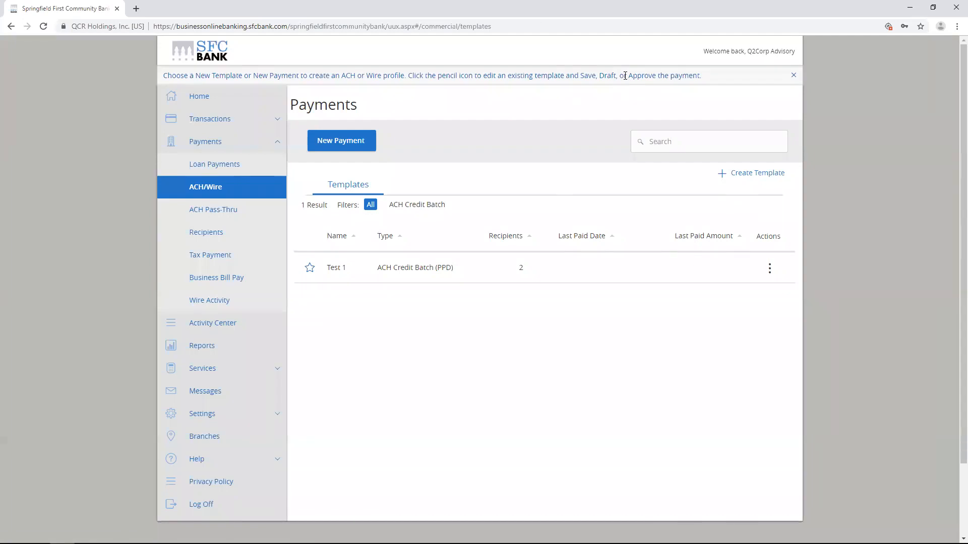
Step: Start a new ACH Credit Batch template named 'TEST 4'
{"action": "left_click", "coordinate": [760, 174]}
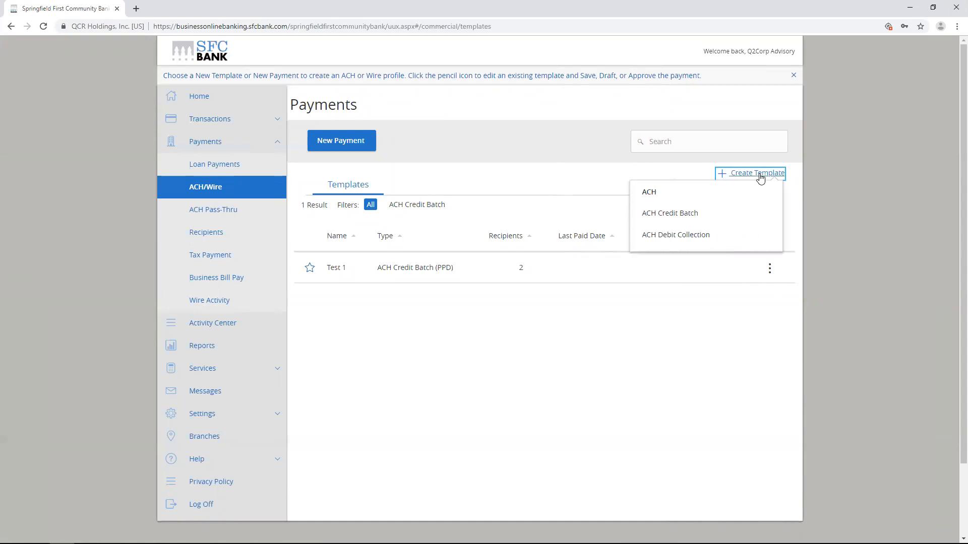
{"action": "left_click", "coordinate": [695, 217]}
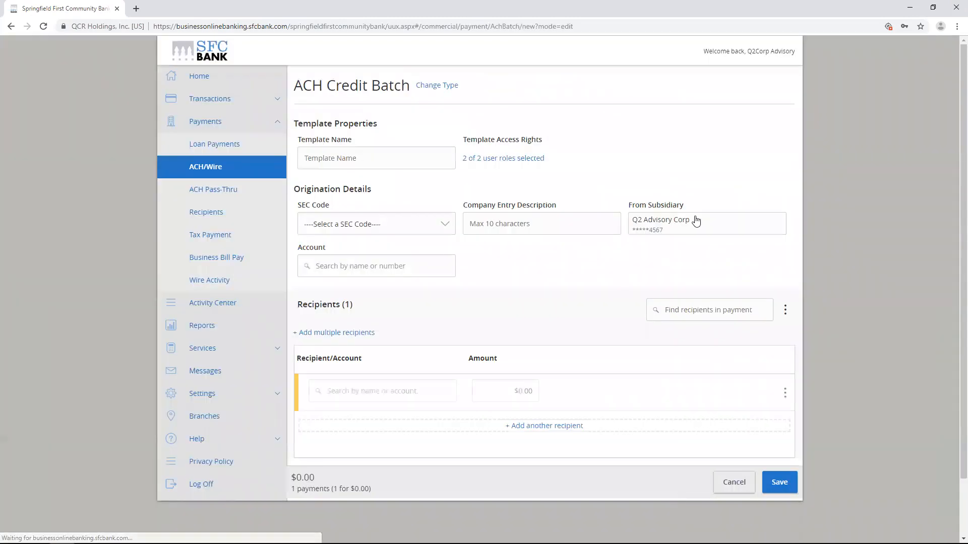
{"action": "left_click", "coordinate": [372, 162]}
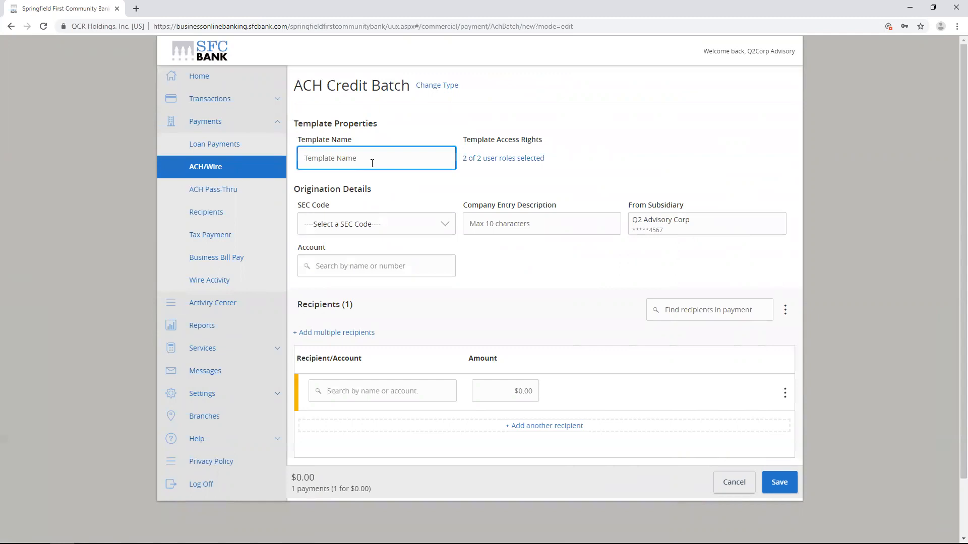
{"action": "type", "text": "TEs"}
{"action": "type", "text": "ST"}
{"action": "type", "text": " 4"}
Step: Set the template's SEC code to PPD, fund it from Test for Bal, and search recipients
{"action": "left_click", "coordinate": [447, 222]}
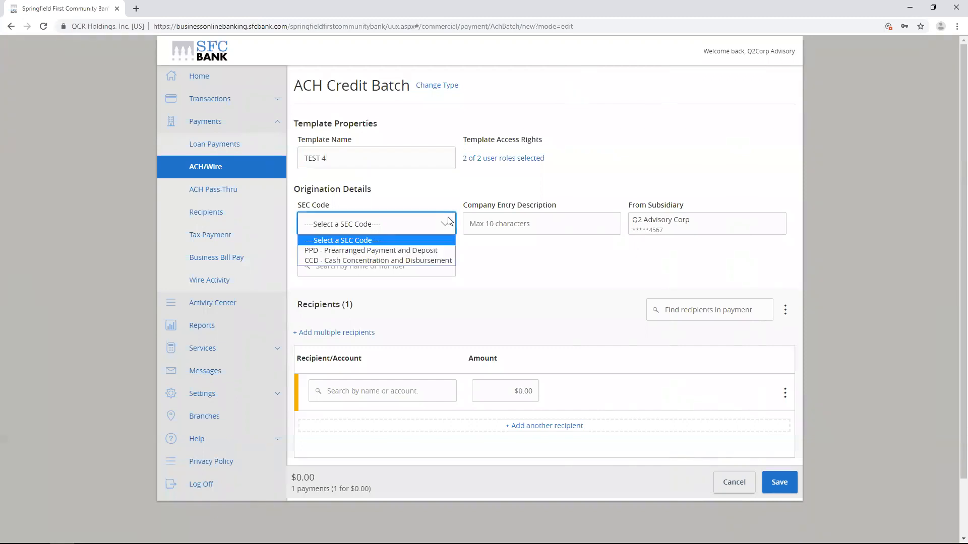
{"action": "left_click", "coordinate": [510, 225]}
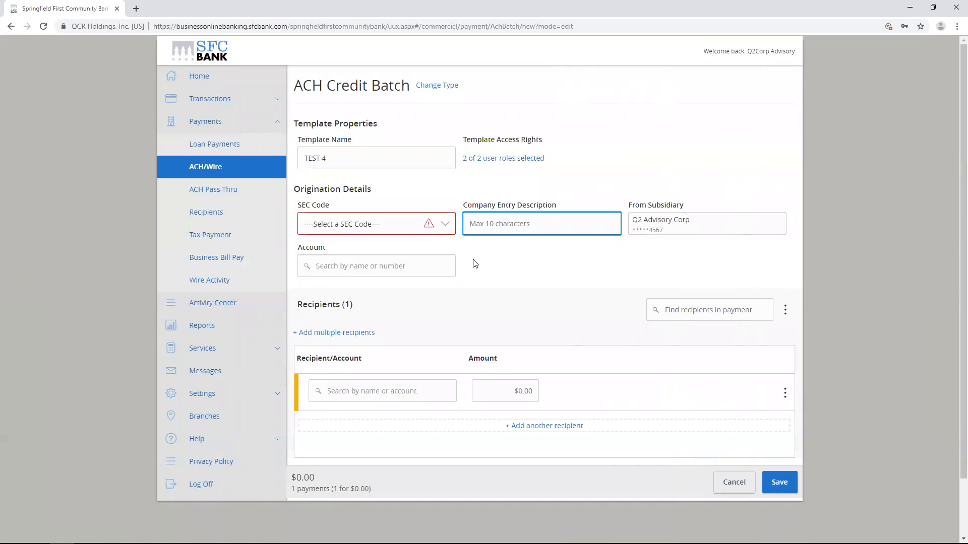
{"action": "left_click", "coordinate": [447, 228]}
{"action": "left_click", "coordinate": [429, 250]}
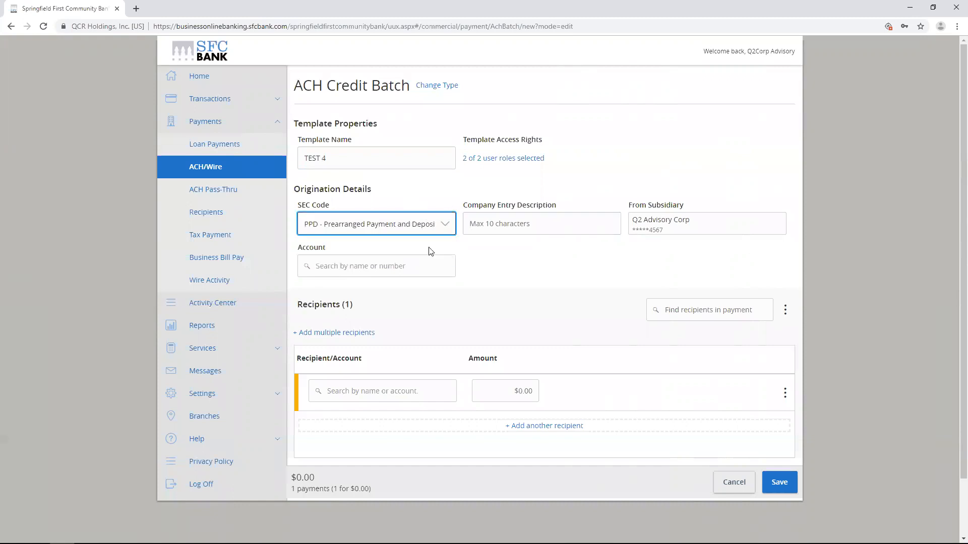
{"action": "left_click", "coordinate": [400, 267]}
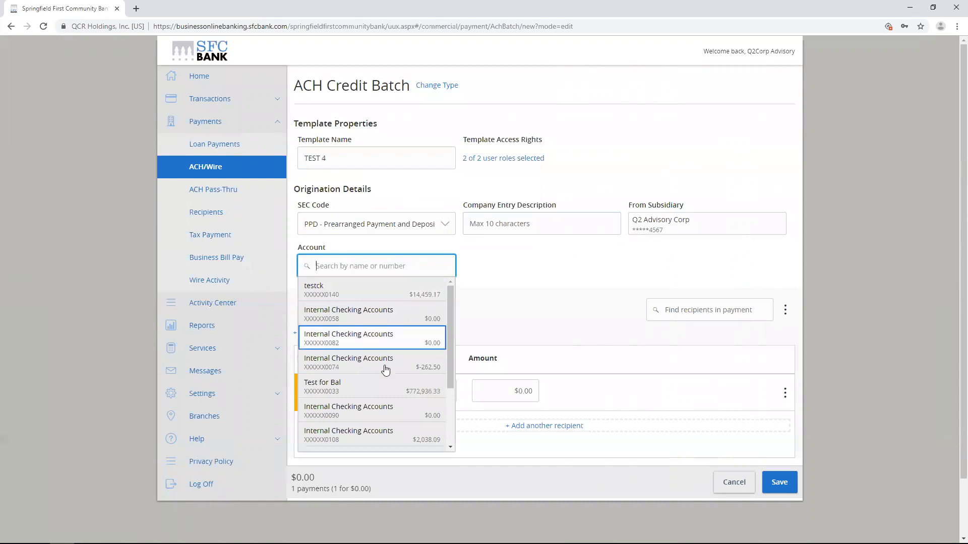
{"action": "left_click", "coordinate": [376, 386]}
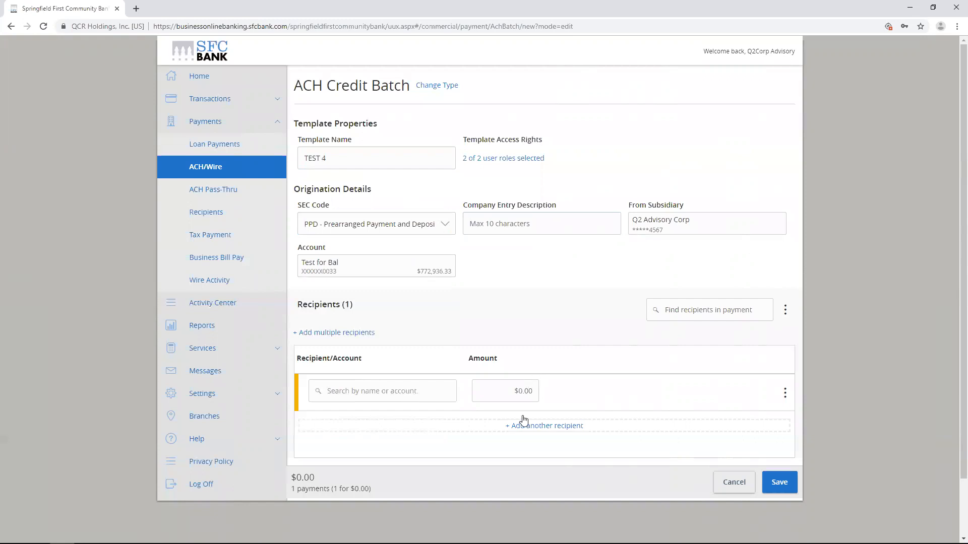
{"action": "left_click", "coordinate": [436, 398]}
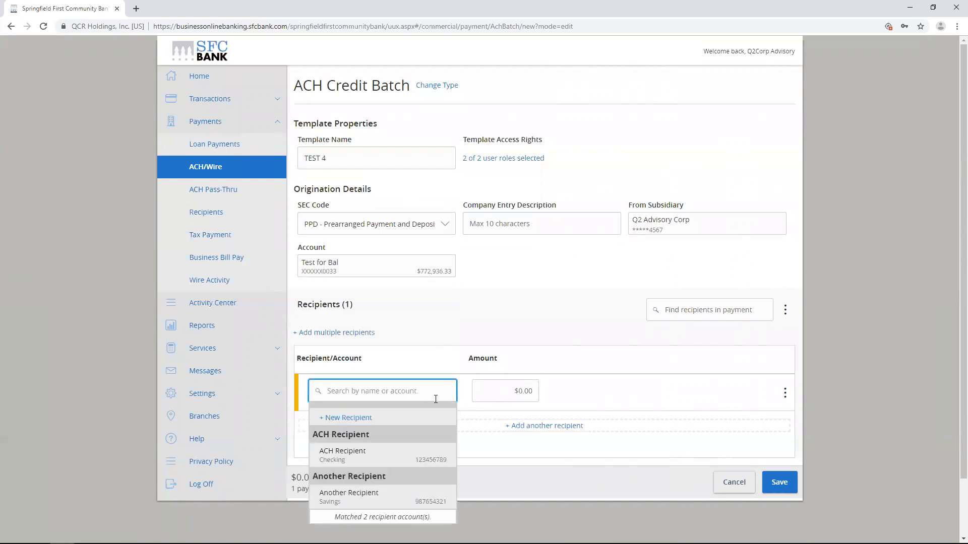
Step: Add a new recipient, keep Checking as the account type, and begin the bank lookup
{"action": "left_click", "coordinate": [349, 419]}
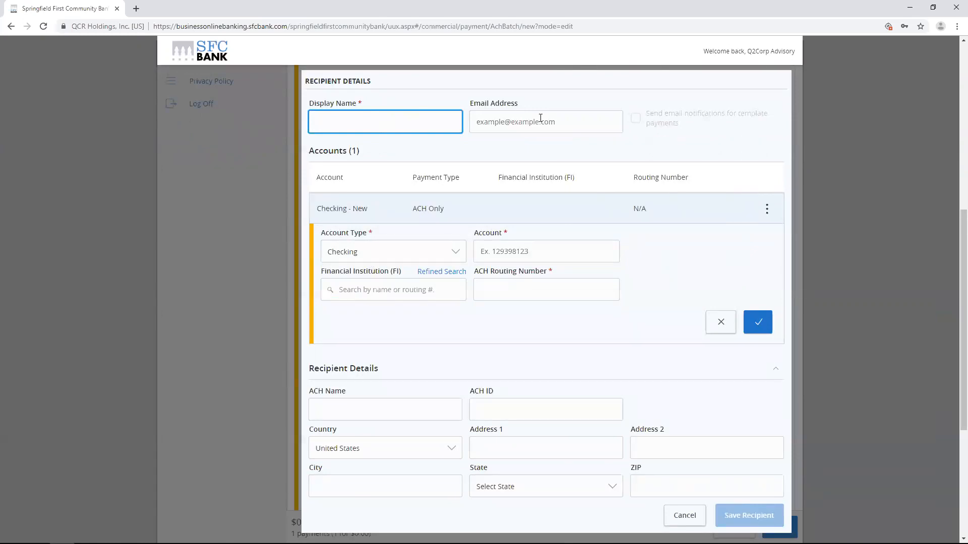
{"action": "left_click", "coordinate": [455, 254]}
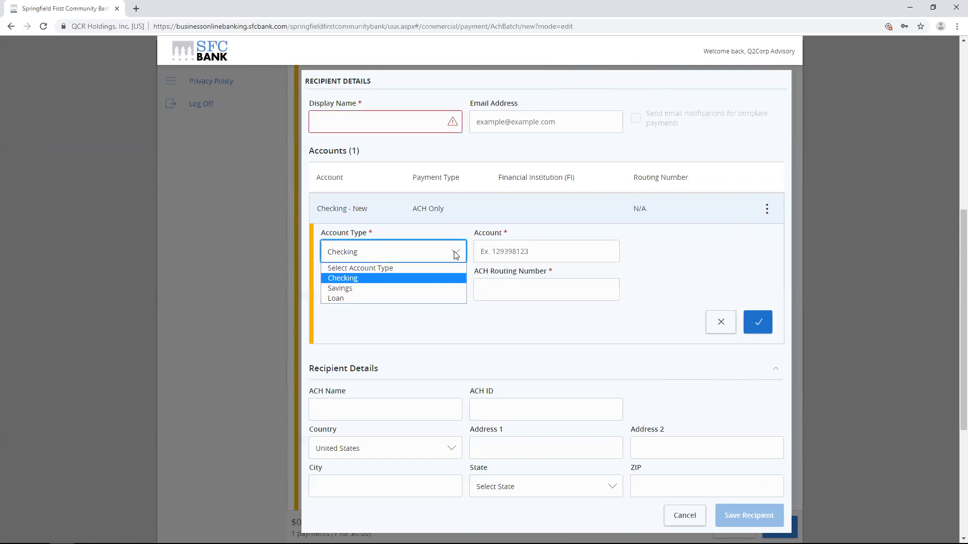
{"action": "left_click", "coordinate": [553, 253]}
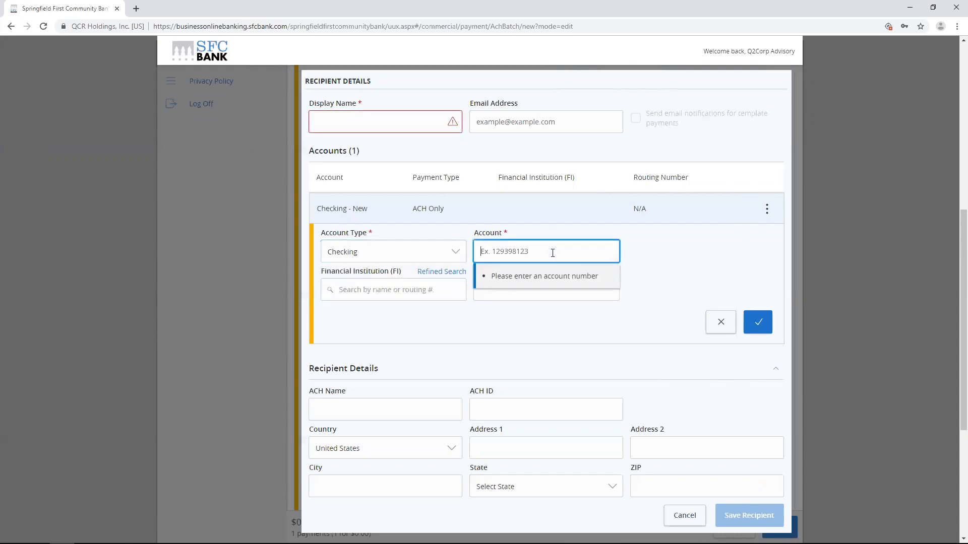
{"action": "left_click", "coordinate": [435, 289]}
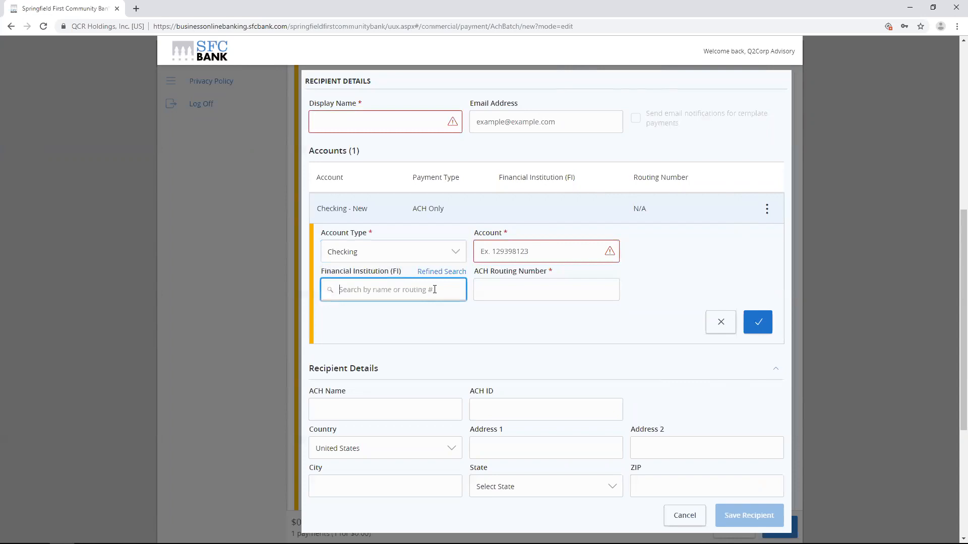
Step: Search 'aus' and pick AUSTIN BANK, TEXAS, NA (routing 113103276) as the recipient's bank
{"action": "type", "text": "aust"}
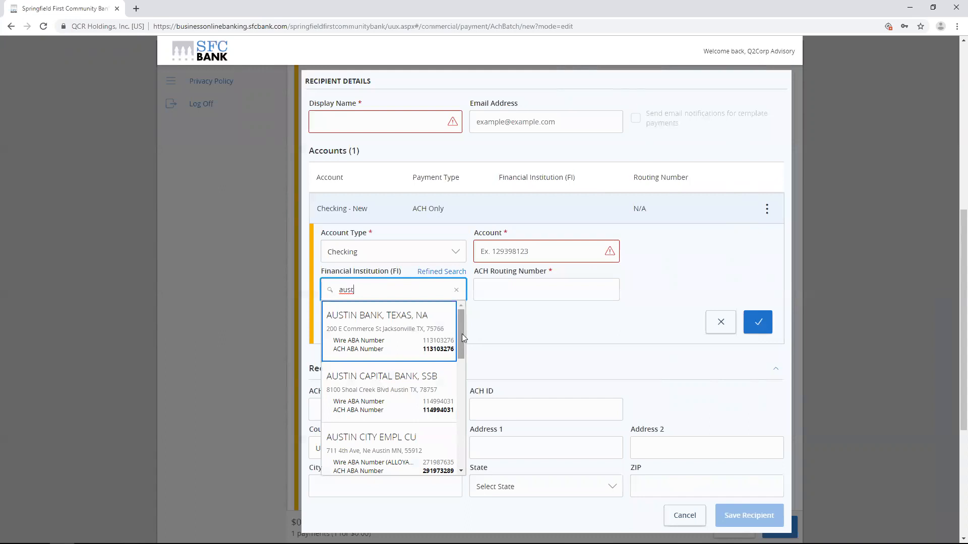
{"action": "left_click_drag", "start_coordinate": [462, 334], "coordinate": [441, 387]}
{"action": "scroll", "coordinate": [432, 350], "scroll_direction": "up", "scroll_amount": 3}
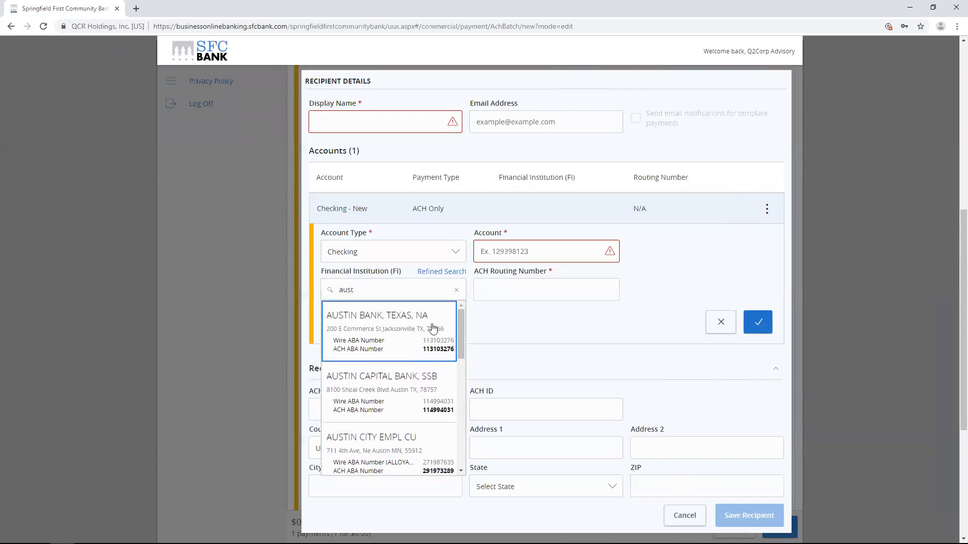
{"action": "left_click", "coordinate": [389, 320]}
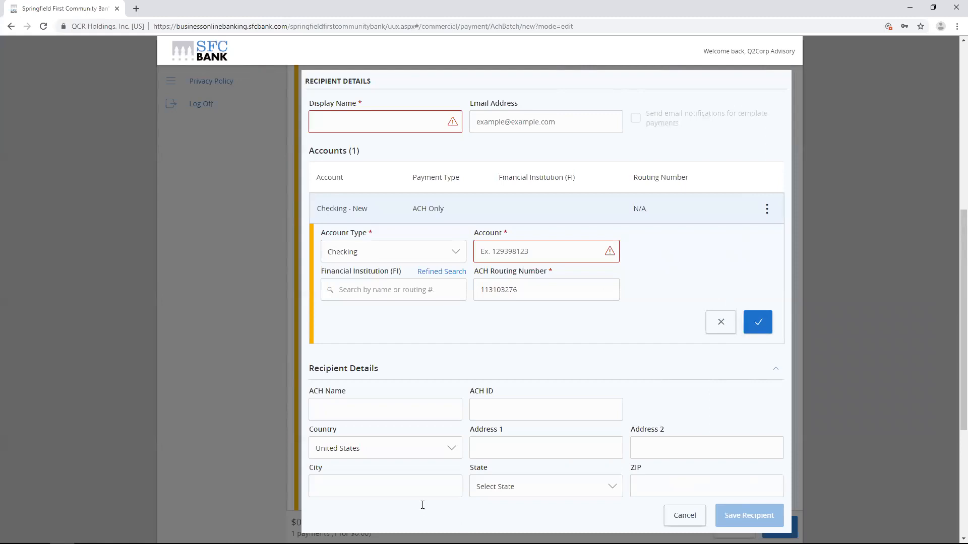
{"action": "left_click", "coordinate": [374, 408]}
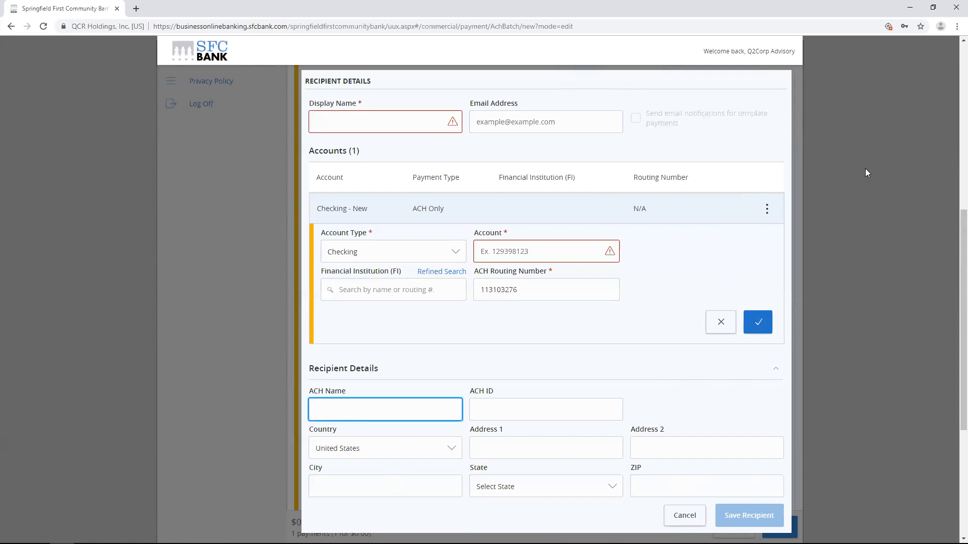
{"action": "scroll", "coordinate": [954, 258], "scroll_direction": "down", "scroll_amount": 2}
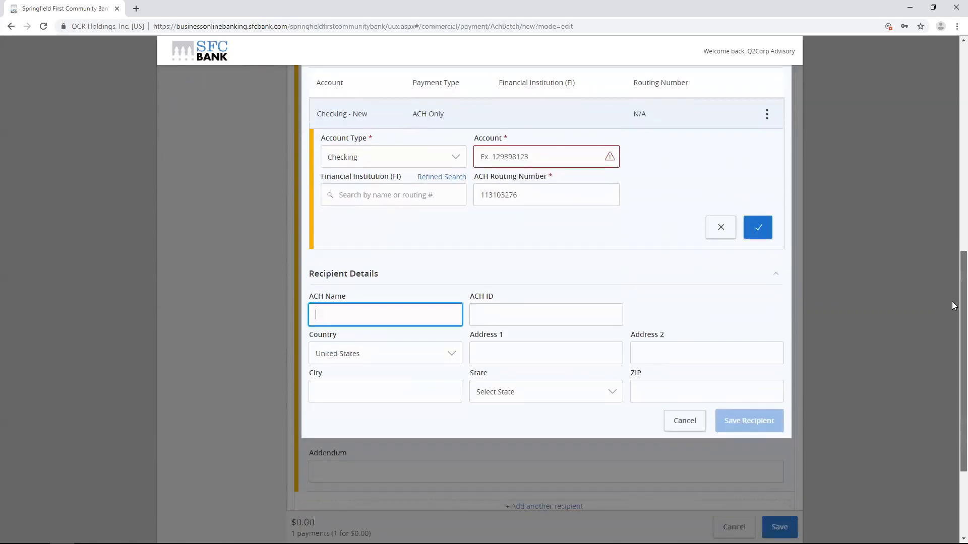
Step: Try confirming the recipient account, dismiss the Account Errors warning, and scroll back up
{"action": "left_click", "coordinate": [759, 214]}
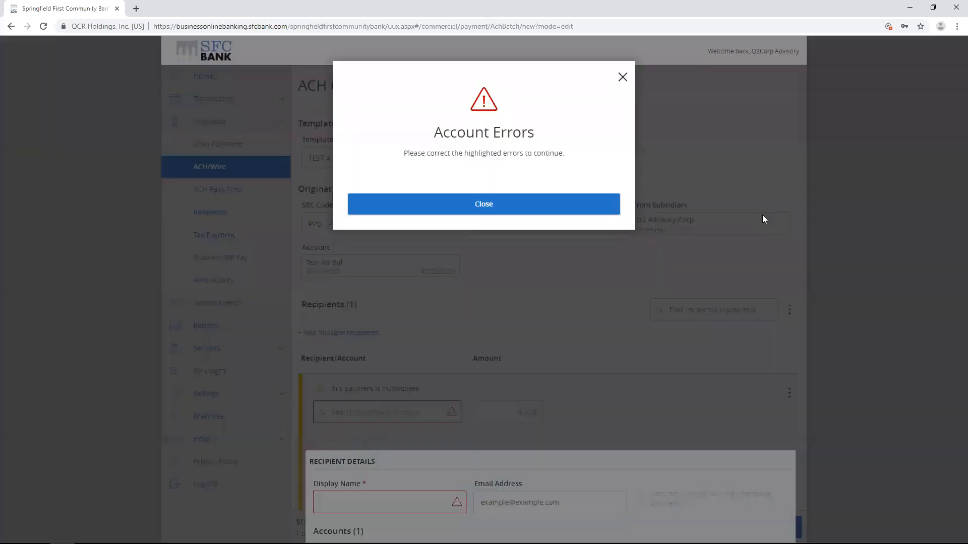
{"action": "left_click", "coordinate": [519, 210]}
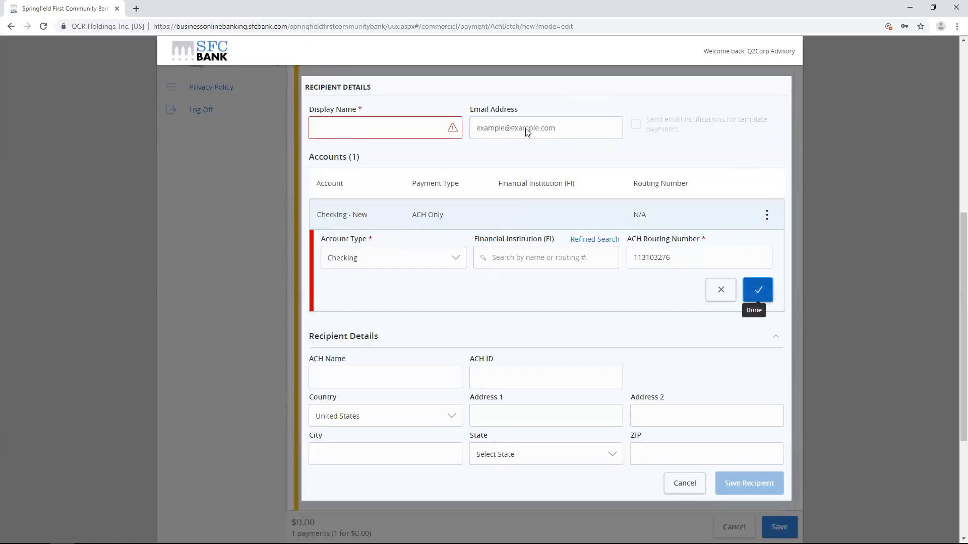
{"action": "scroll", "coordinate": [943, 134], "scroll_direction": "up", "scroll_amount": 4}
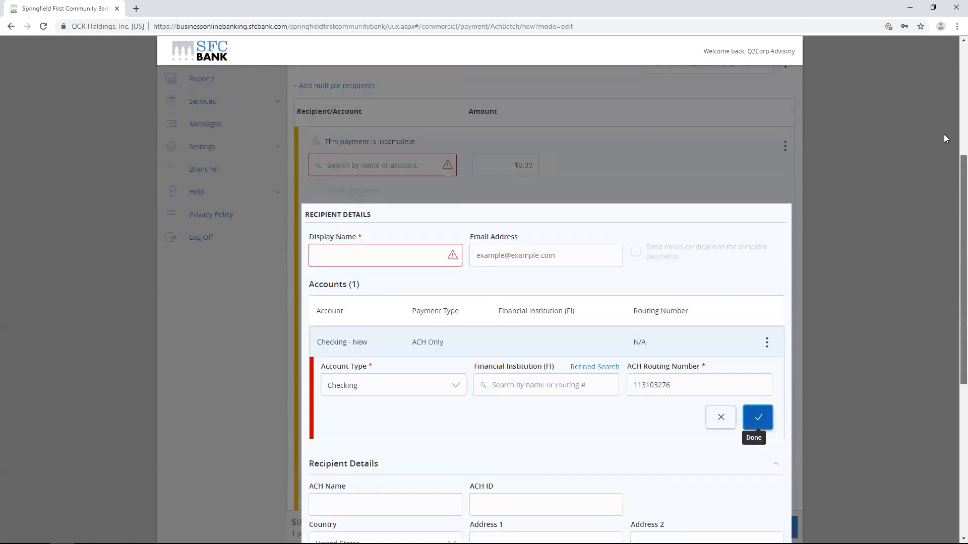
{"action": "scroll", "coordinate": [941, 115], "scroll_direction": "up", "scroll_amount": 3}
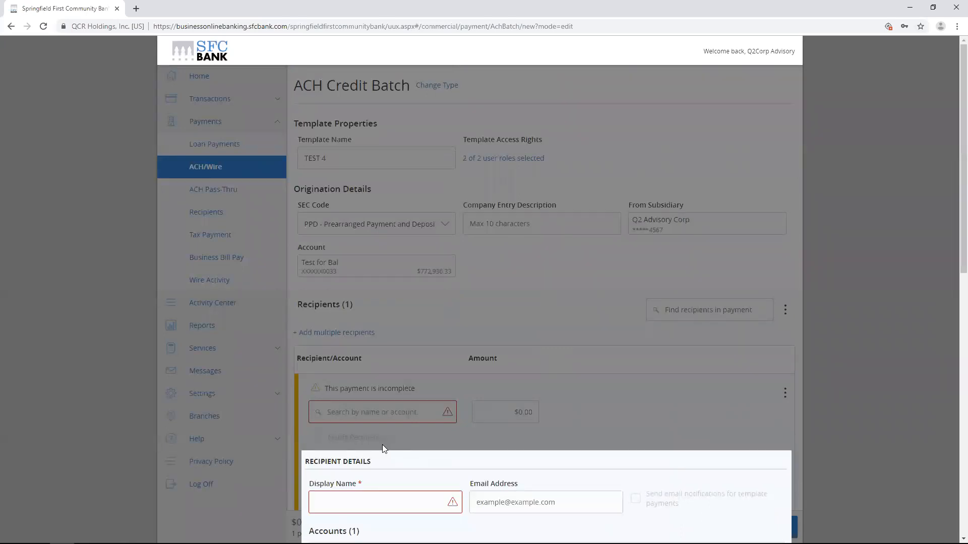
Step: Enter Display Name 'test' and ACH Name 'test 4' for the new recipient
{"action": "left_click", "coordinate": [417, 500]}
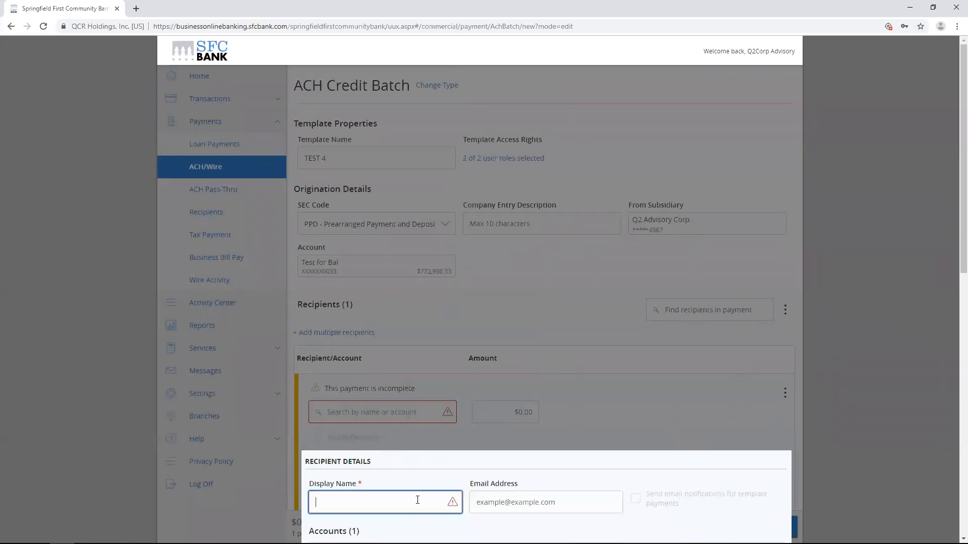
{"action": "type", "text": "test"}
{"action": "scroll", "coordinate": [955, 284], "scroll_direction": "down", "scroll_amount": 4}
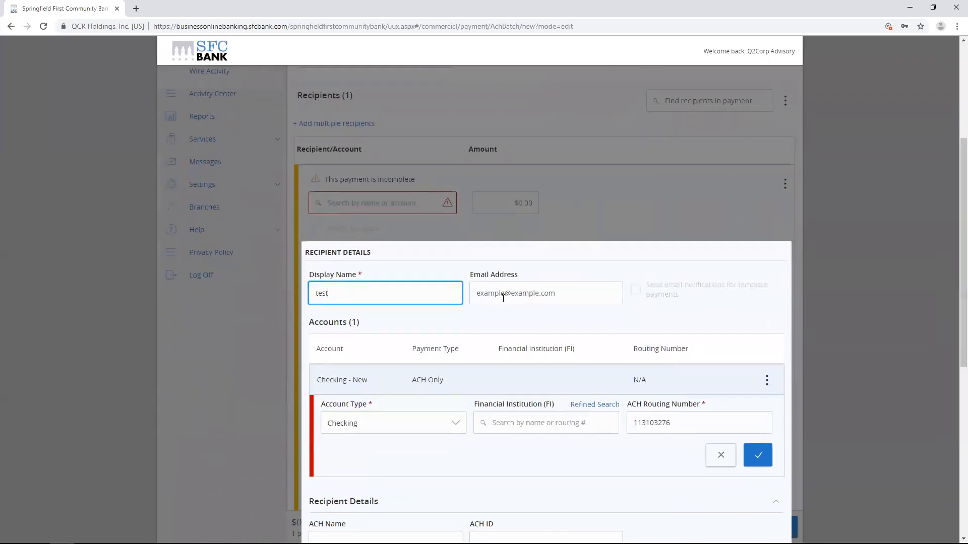
{"action": "left_click", "coordinate": [503, 299]}
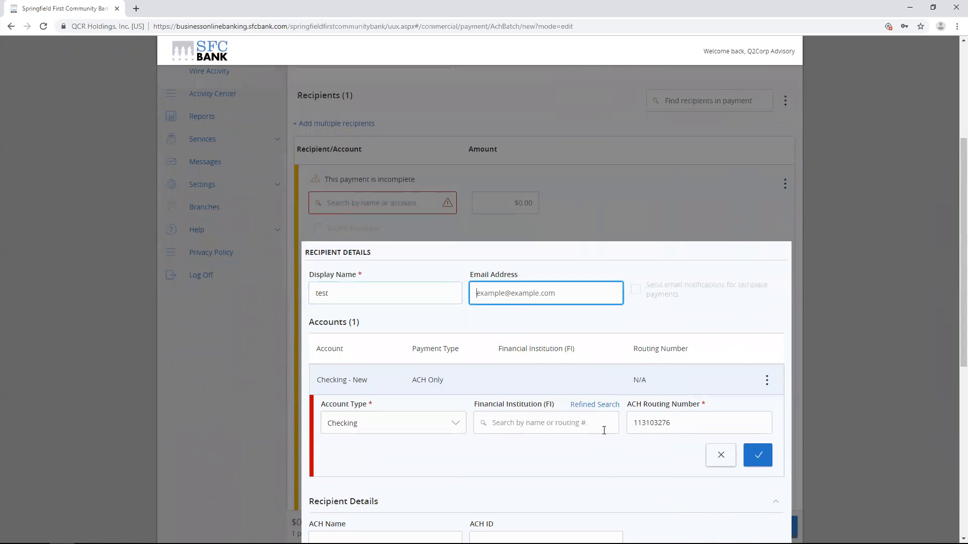
{"action": "scroll", "coordinate": [604, 430], "scroll_direction": "down", "scroll_amount": 2}
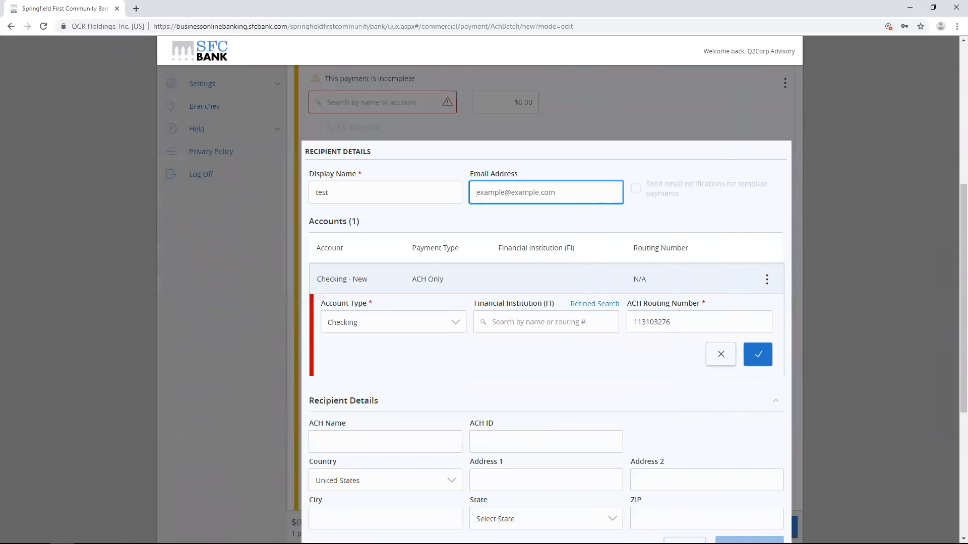
{"action": "left_click", "coordinate": [341, 442]}
{"action": "type", "text": "test"}
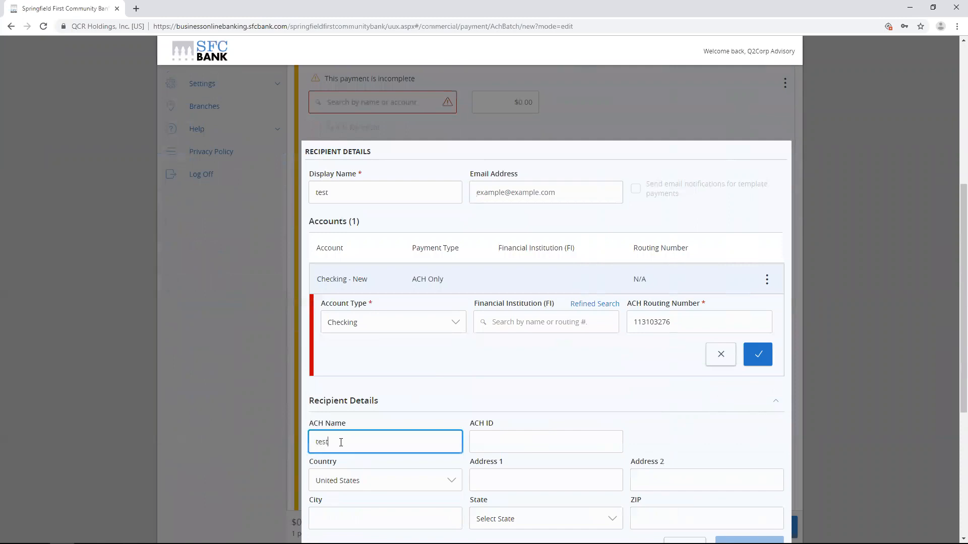
{"action": "type", "text": " 4"}
{"action": "scroll", "coordinate": [952, 338], "scroll_direction": "down", "scroll_amount": 3}
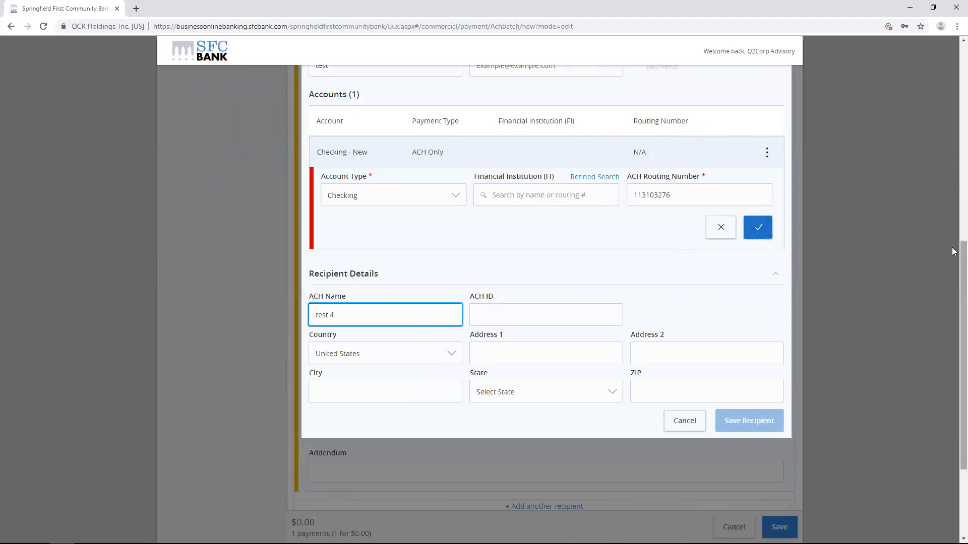
{"action": "scroll", "coordinate": [953, 202], "scroll_direction": "up", "scroll_amount": 2}
{"action": "scroll", "coordinate": [953, 202], "scroll_direction": "up", "scroll_amount": 3}
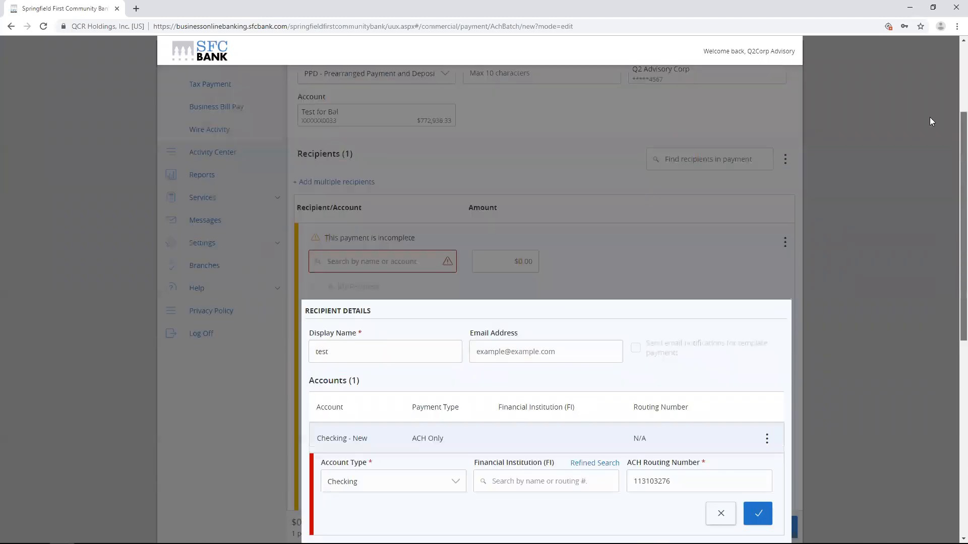
{"action": "scroll", "coordinate": [930, 121], "scroll_direction": "up", "scroll_amount": 1}
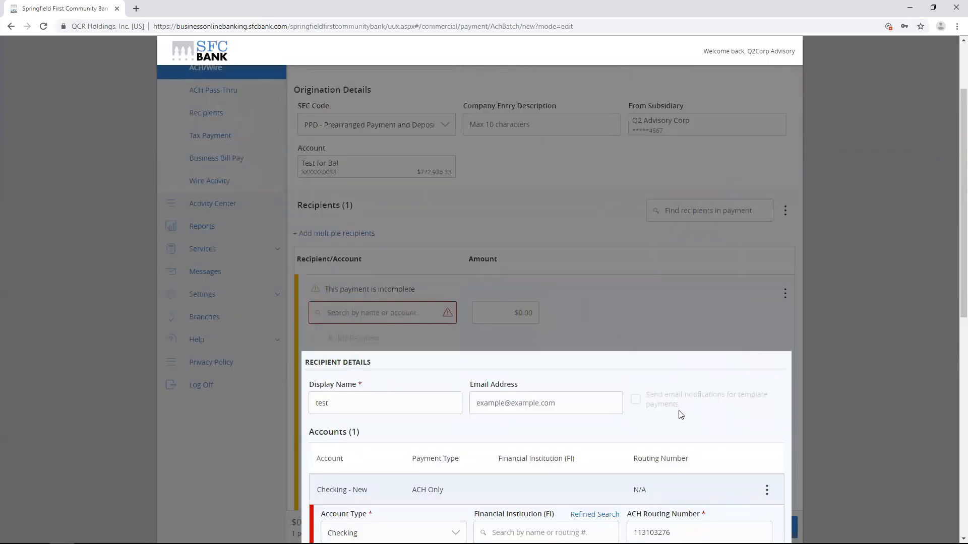
{"action": "left_click_drag", "start_coordinate": [957, 291], "coordinate": [956, 407]}
Step: Retry confirming the account, dismiss the errors, and switch account type to Savings then Checking
{"action": "left_click", "coordinate": [754, 308]}
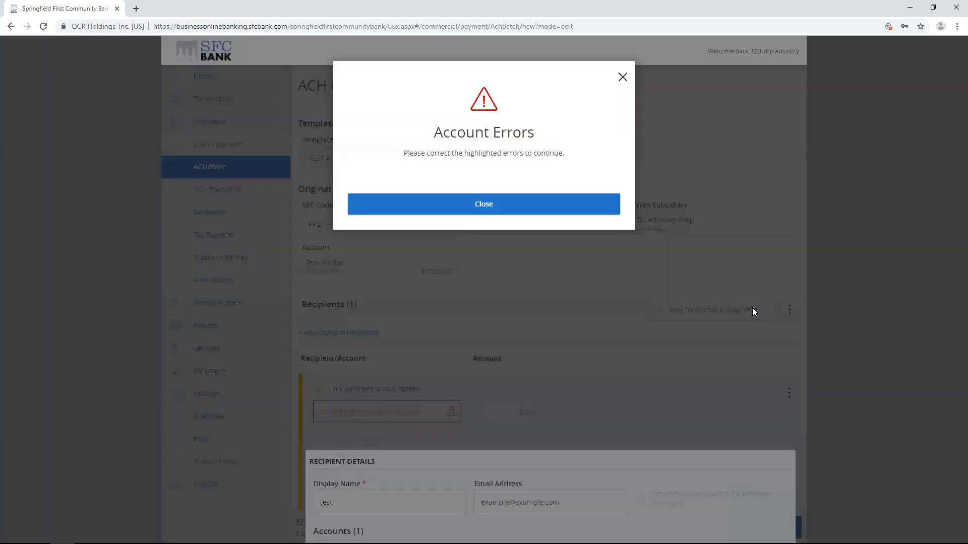
{"action": "left_click", "coordinate": [535, 203]}
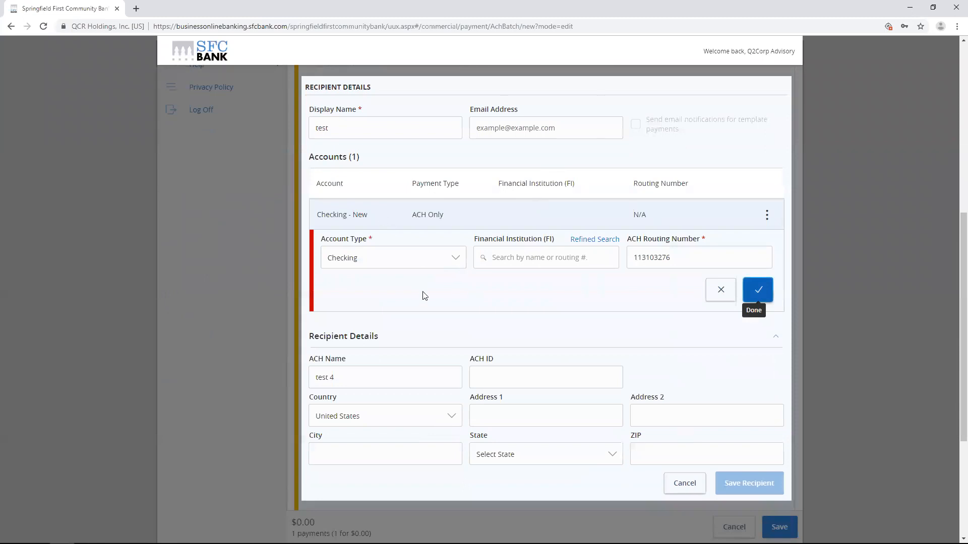
{"action": "left_click", "coordinate": [458, 258]}
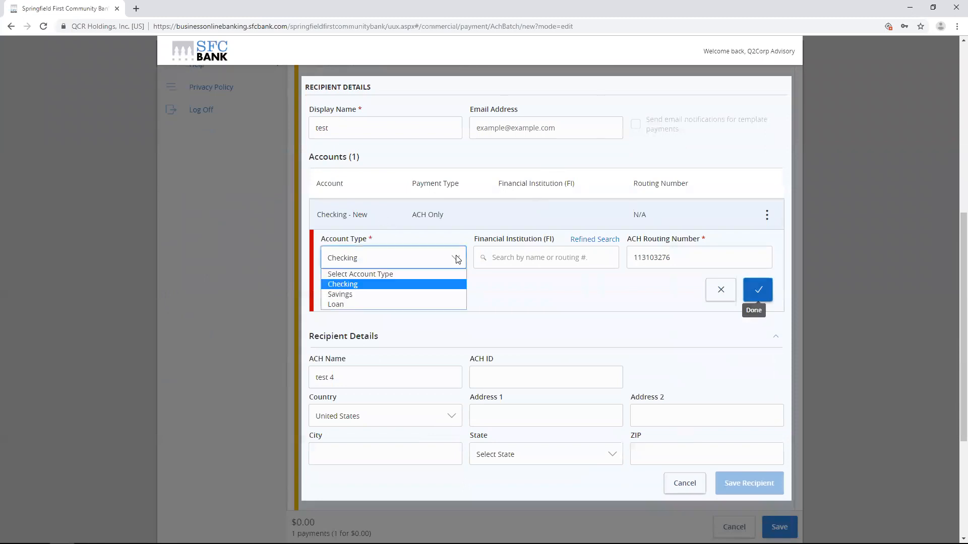
{"action": "left_click", "coordinate": [362, 299]}
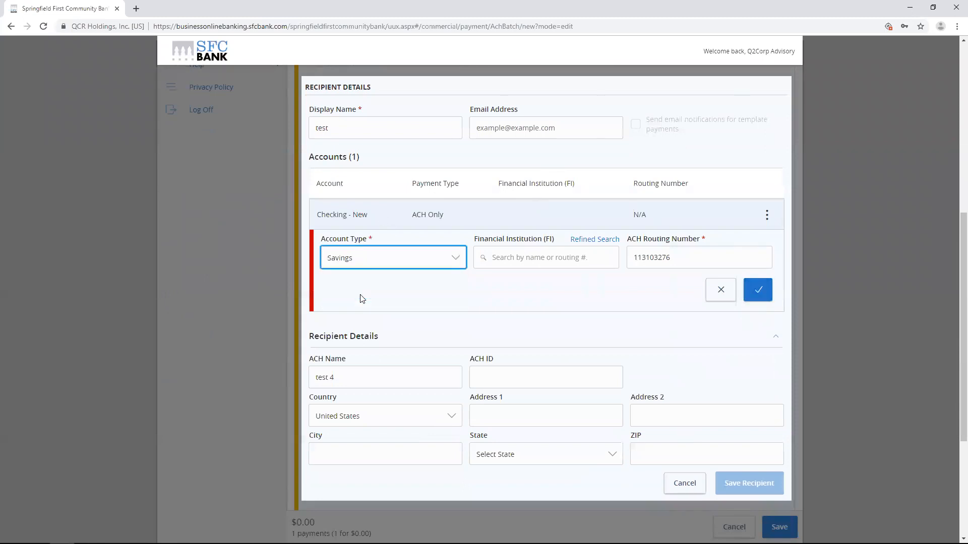
{"action": "left_click", "coordinate": [453, 259]}
{"action": "left_click", "coordinate": [386, 289]}
Step: Discard the unfinished account entry and cancel the Recipient Details form
{"action": "left_click", "coordinate": [765, 217]}
{"action": "left_click", "coordinate": [672, 213]}
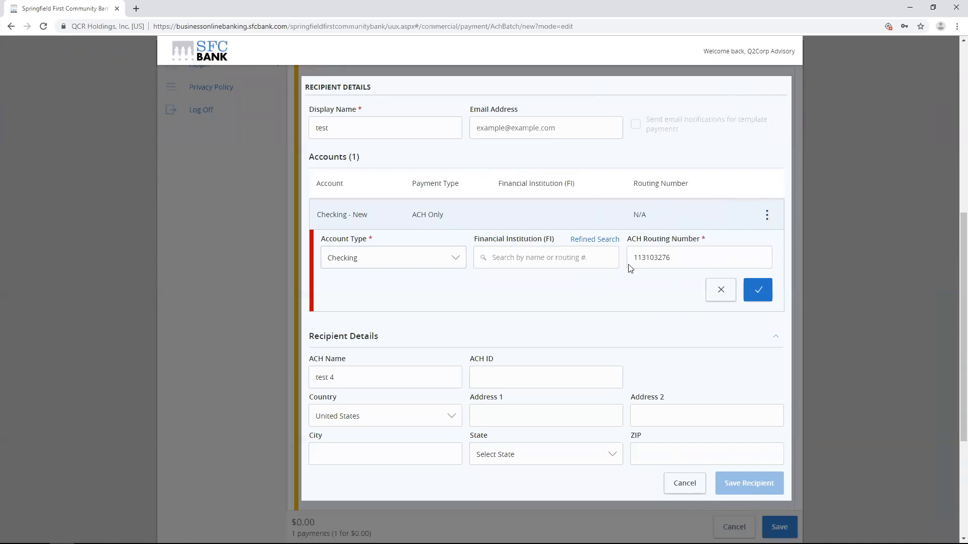
{"action": "left_click", "coordinate": [717, 295]}
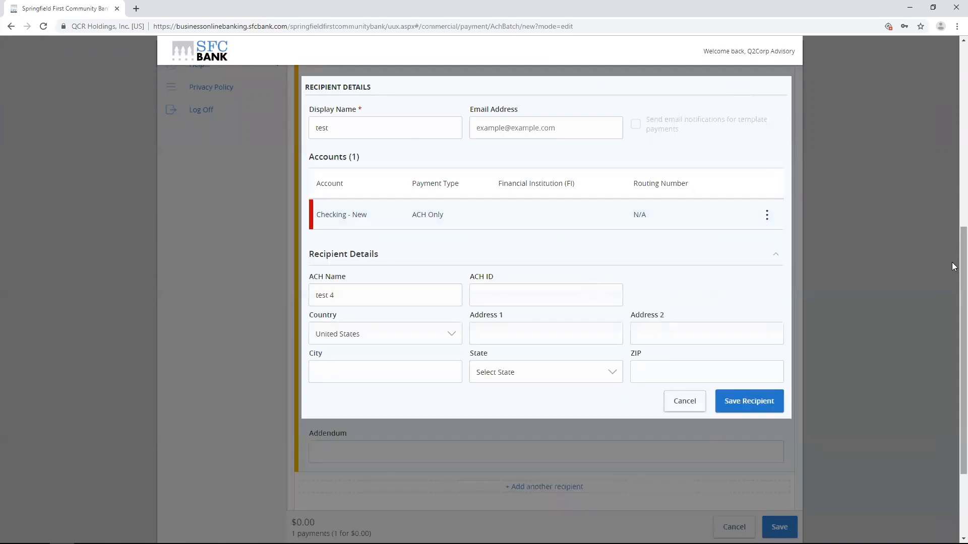
{"action": "scroll", "coordinate": [953, 252], "scroll_direction": "up", "scroll_amount": 3}
{"action": "scroll", "coordinate": [954, 238], "scroll_direction": "down", "scroll_amount": 3}
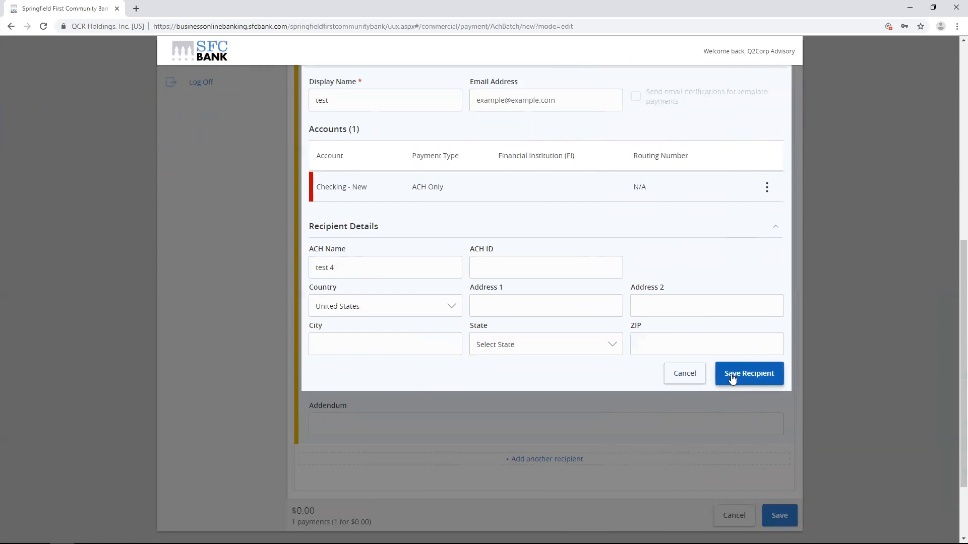
{"action": "left_click", "coordinate": [680, 373]}
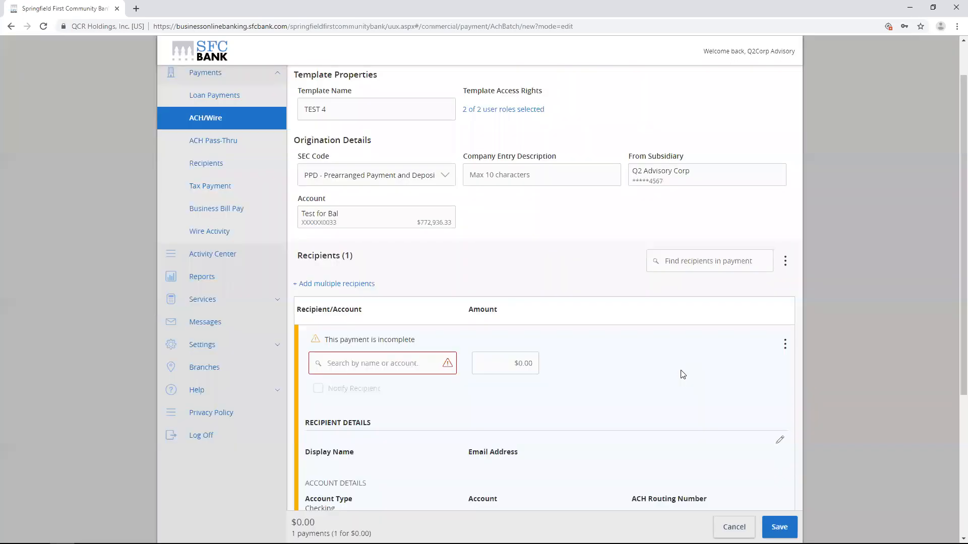
Step: Cancel the TEST 4 template and confirm losing its changes
{"action": "left_click", "coordinate": [727, 525]}
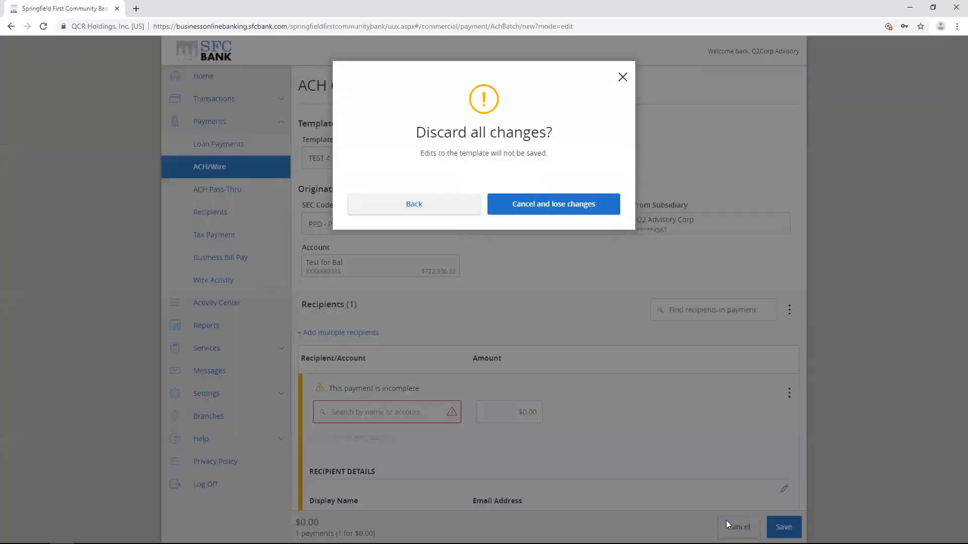
{"action": "left_click", "coordinate": [507, 209]}
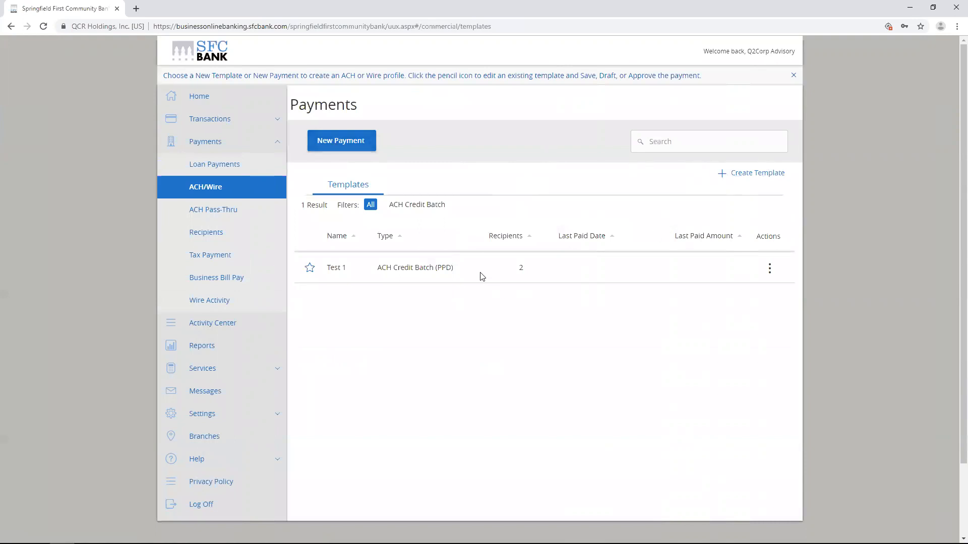
Step: Star Test 1 as a favourite, then open and close its actions menu
{"action": "left_click", "coordinate": [309, 270]}
{"action": "left_click", "coordinate": [771, 270]}
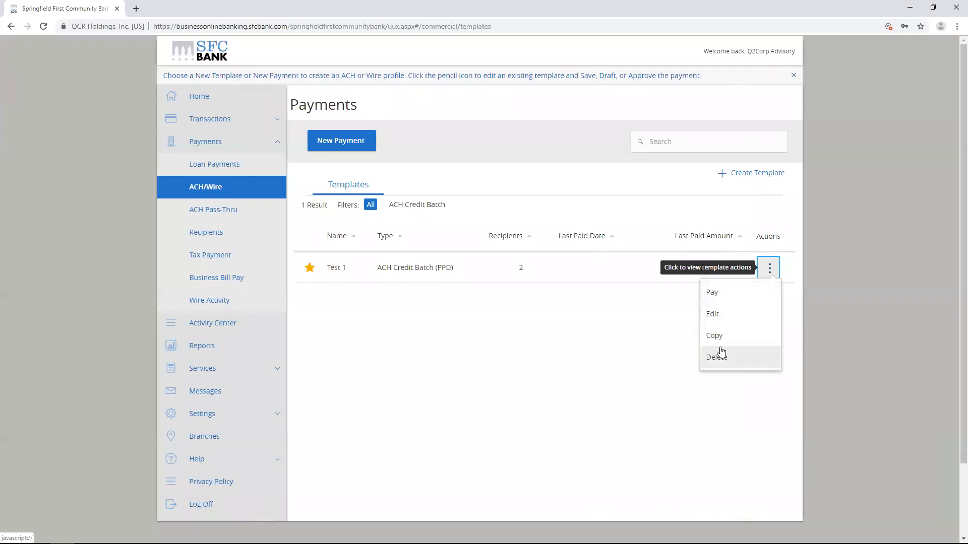
{"action": "left_click", "coordinate": [464, 388]}
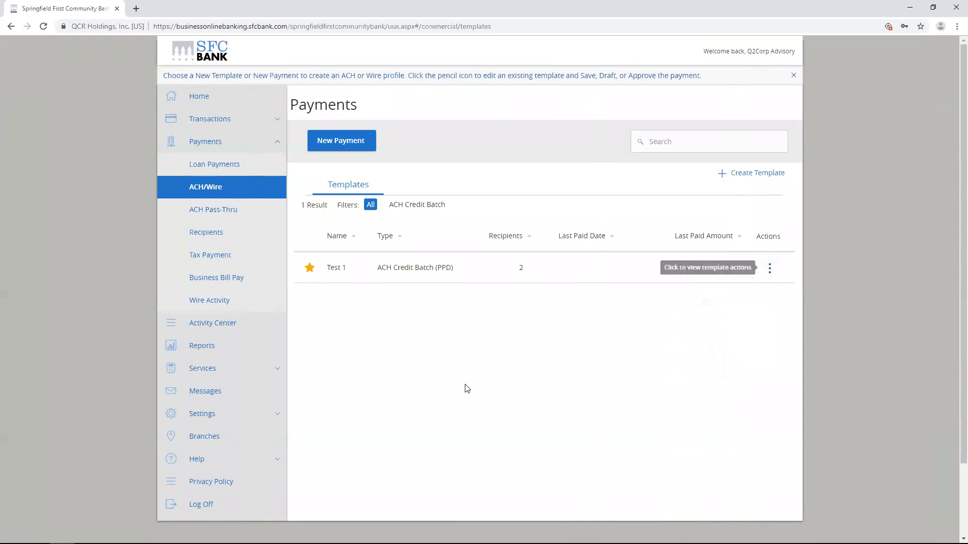
Step: Go to ACH Pass-Thru under Payments in the left sidebar
{"action": "left_click", "coordinate": [232, 215]}
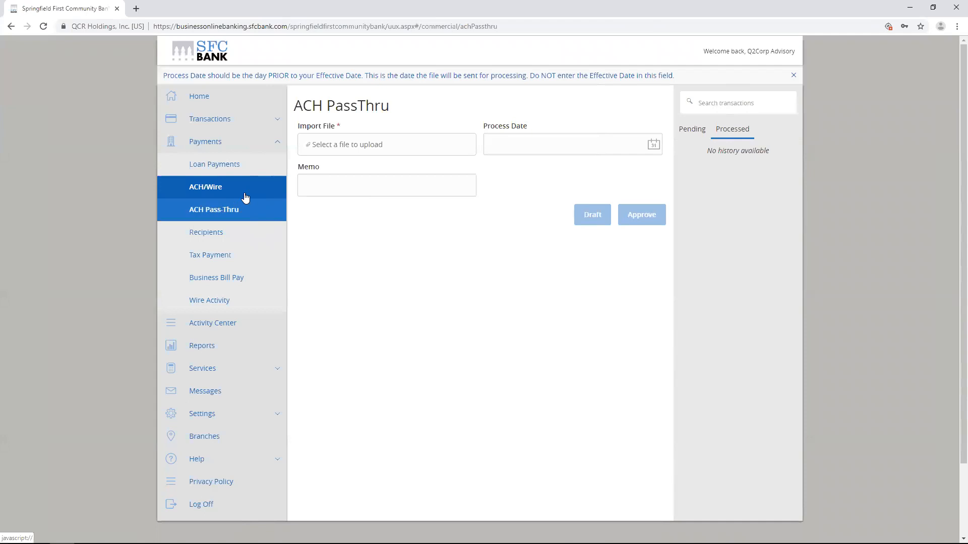
Step: Start a new ACH Credit Batch from a file and open the downloaded AchBatch sample CSV in Excel
{"action": "left_click", "coordinate": [207, 190]}
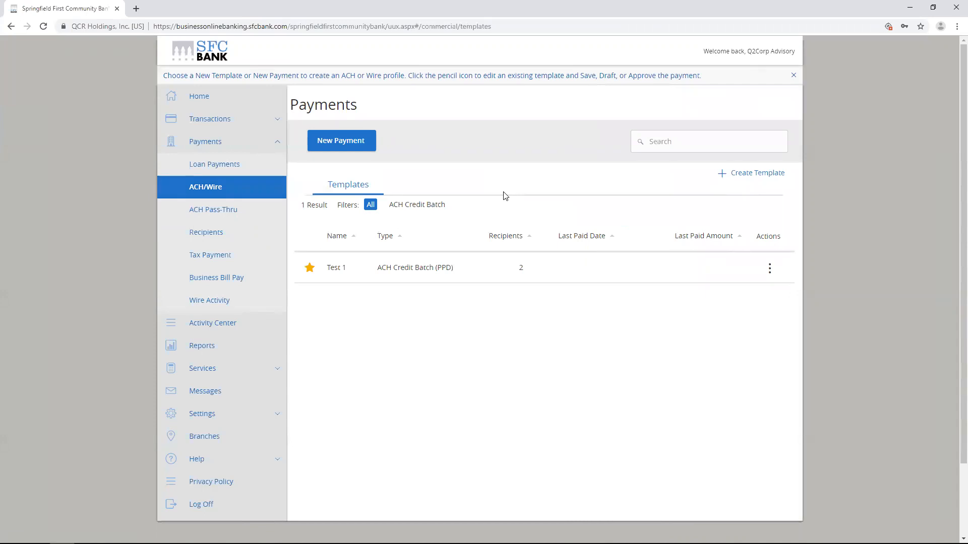
{"action": "left_click", "coordinate": [352, 140]}
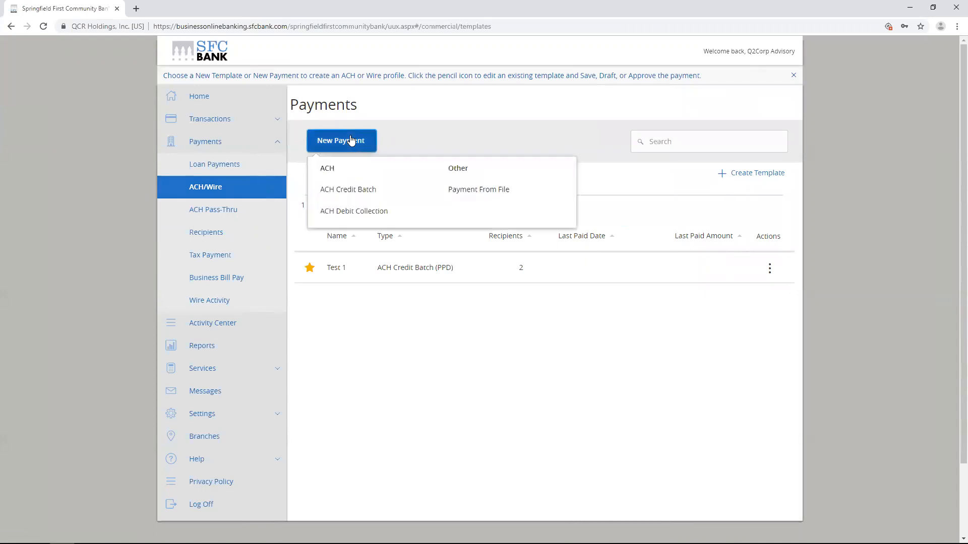
{"action": "left_click", "coordinate": [356, 191]}
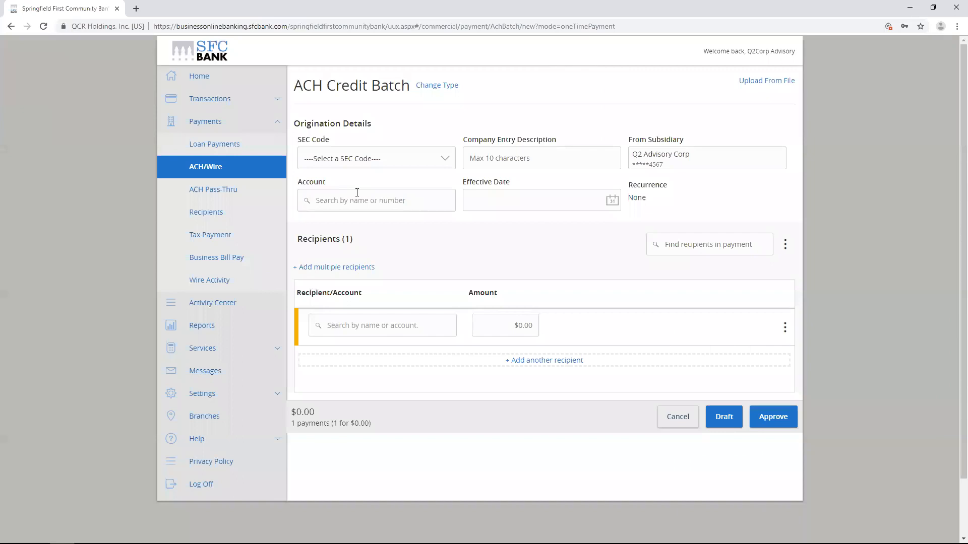
{"action": "left_click", "coordinate": [756, 82]}
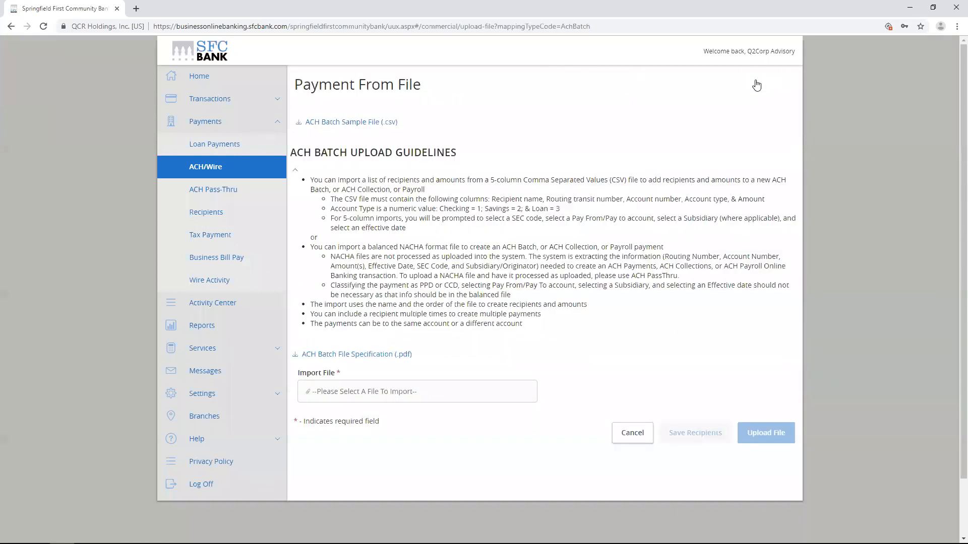
{"action": "left_click", "coordinate": [337, 126]}
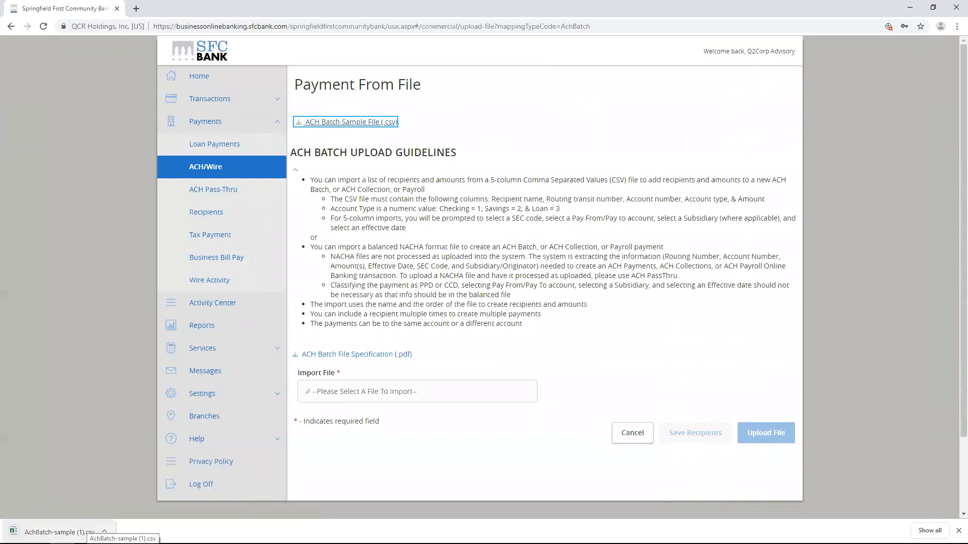
{"action": "left_click", "coordinate": [58, 532]}
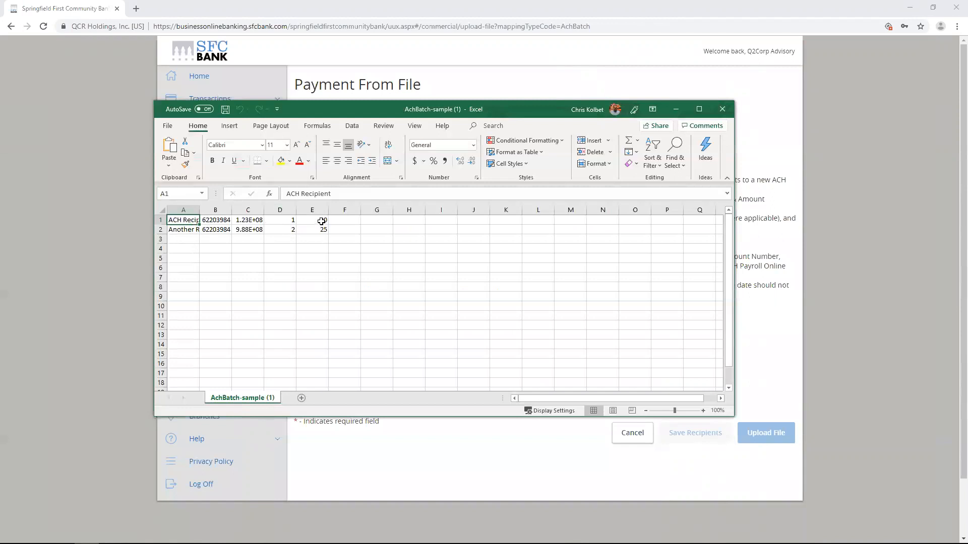
{"action": "left_click", "coordinate": [722, 108]}
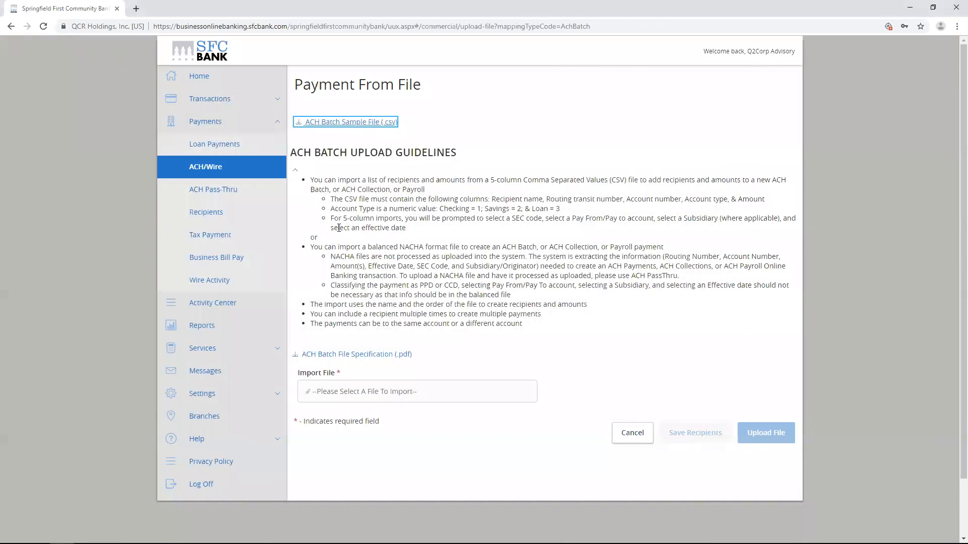
Step: Attach Payroll-sample (1).csv as the import file
{"action": "left_click", "coordinate": [340, 397]}
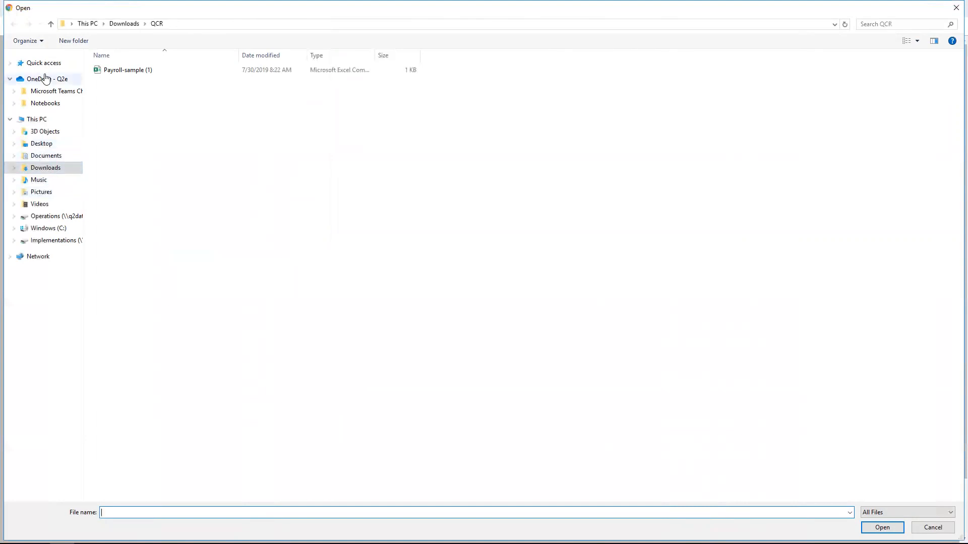
{"action": "left_click", "coordinate": [128, 70]}
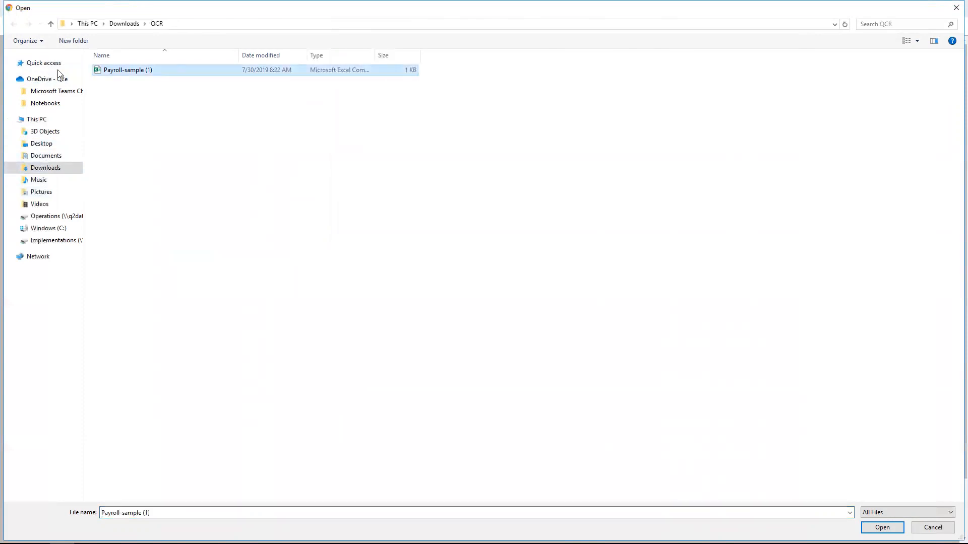
{"action": "left_click", "coordinate": [883, 528]}
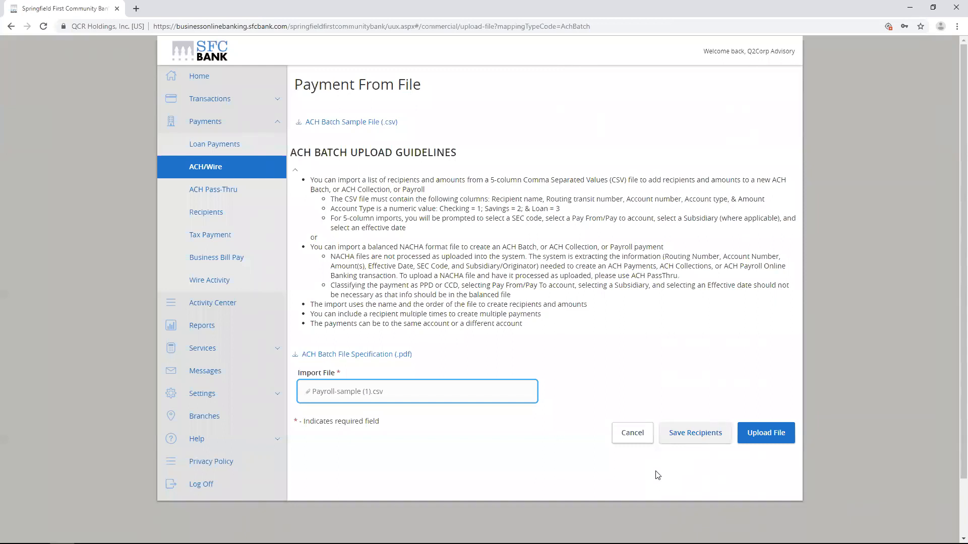
Step: Save the file's recipients, dismiss the existing-recipients notice, and upload the payroll file
{"action": "left_click", "coordinate": [680, 433]}
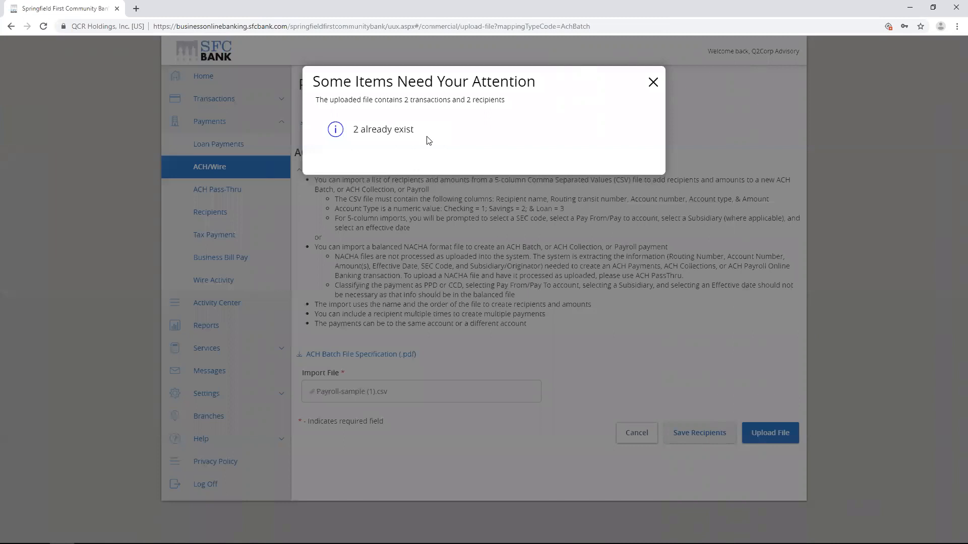
{"action": "left_click", "coordinate": [654, 82]}
{"action": "left_click", "coordinate": [774, 435]}
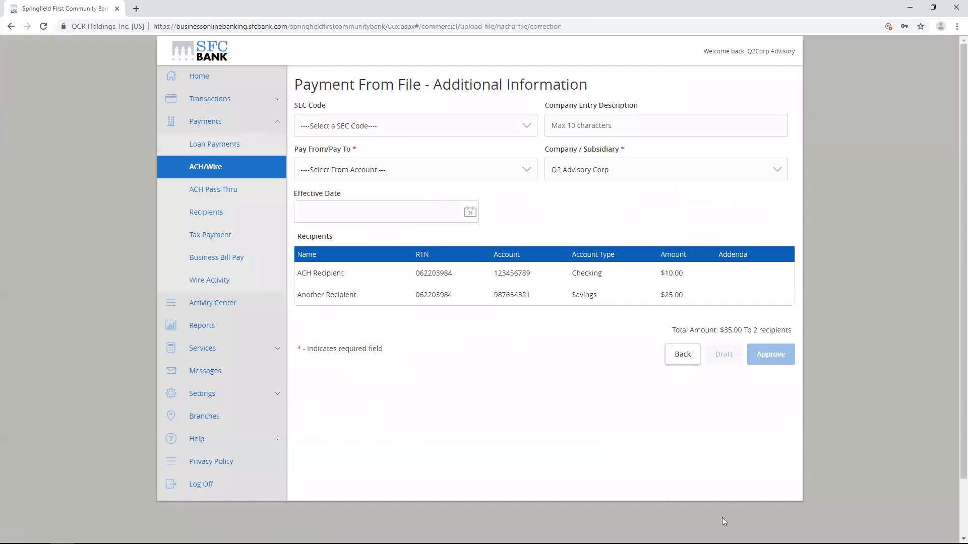
Step: Set the SEC code to PPD and the company entry description to 'test'
{"action": "left_click", "coordinate": [528, 129]}
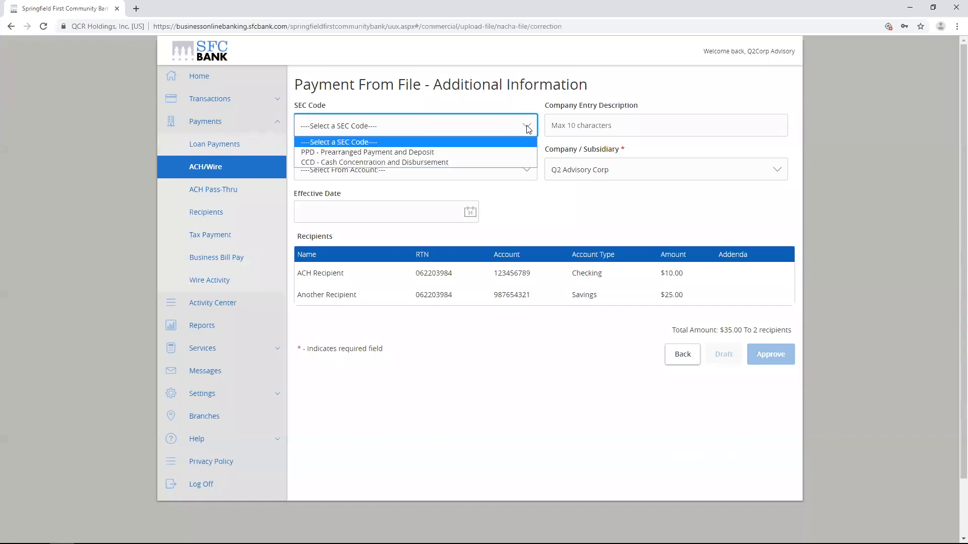
{"action": "left_click", "coordinate": [423, 152]}
{"action": "left_click", "coordinate": [572, 130]}
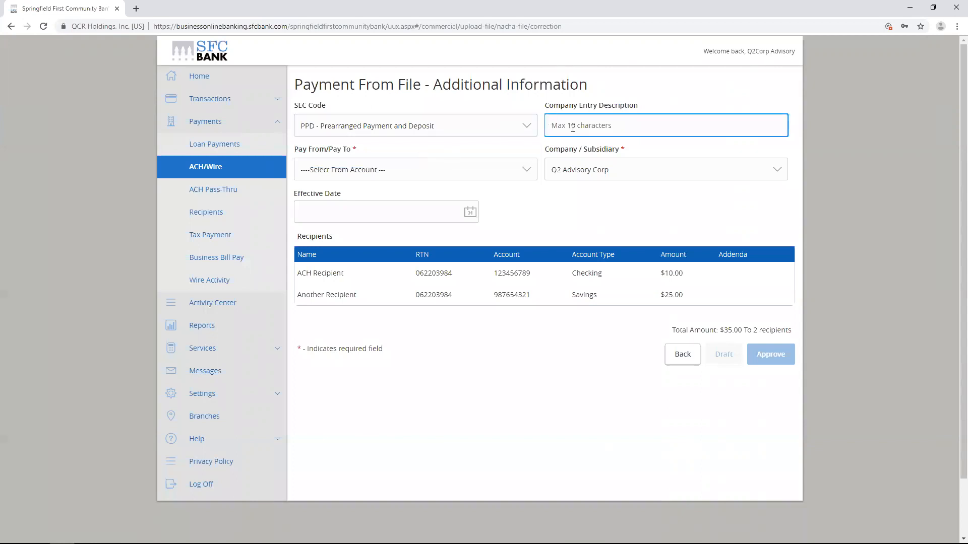
{"action": "type", "text": "test"}
Step: Choose the Payroll account as the Pay From account
{"action": "left_click", "coordinate": [531, 172]}
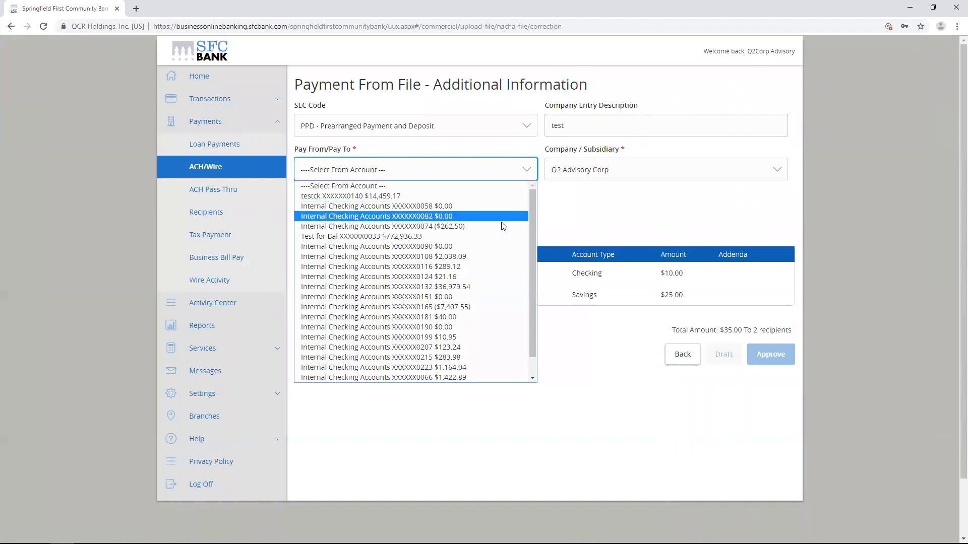
{"action": "left_click", "coordinate": [333, 171]}
{"action": "left_click", "coordinate": [333, 171]}
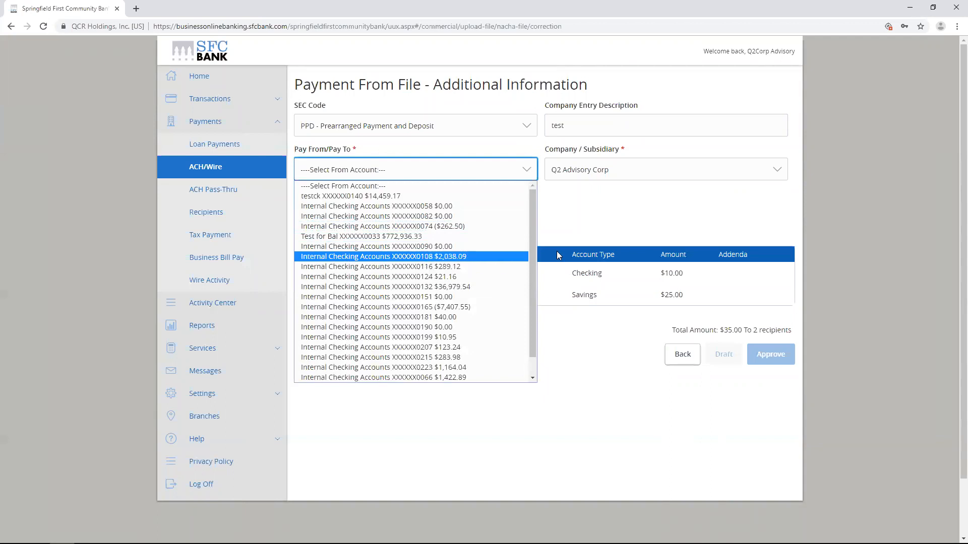
{"action": "left_click_drag", "start_coordinate": [532, 255], "coordinate": [513, 320]}
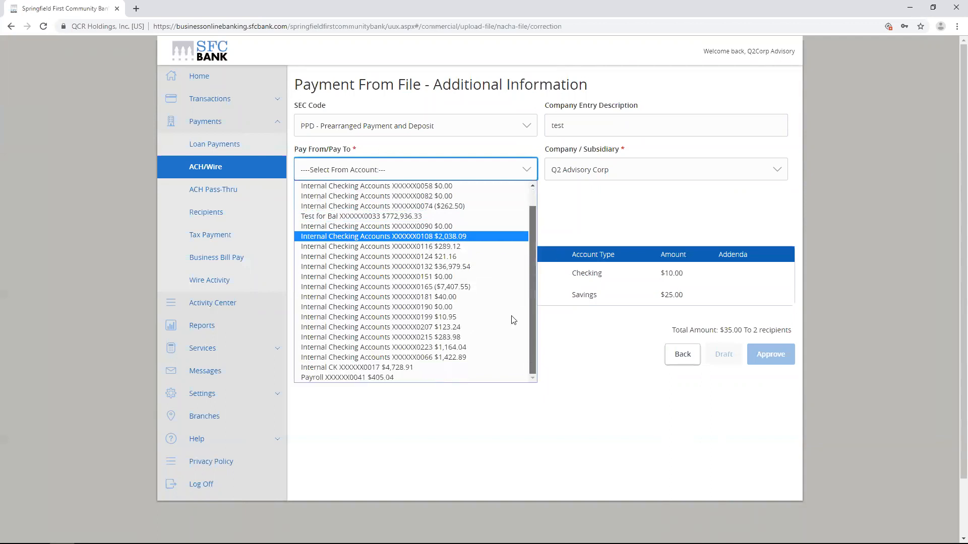
{"action": "left_click", "coordinate": [336, 377]}
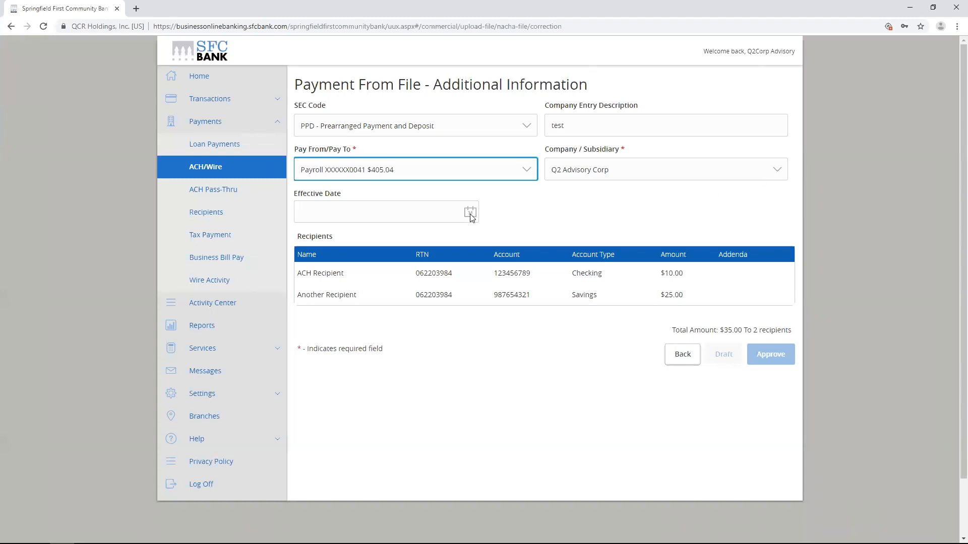
Step: Set the effective date to August 9, 2019 and save the payment as a draft
{"action": "left_click", "coordinate": [330, 216]}
{"action": "left_click", "coordinate": [330, 216]}
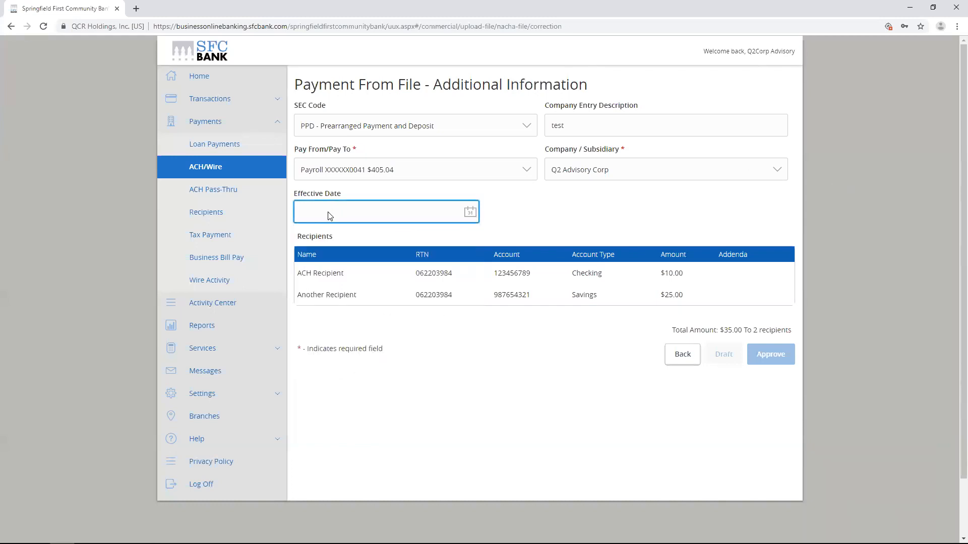
{"action": "left_click", "coordinate": [469, 213]}
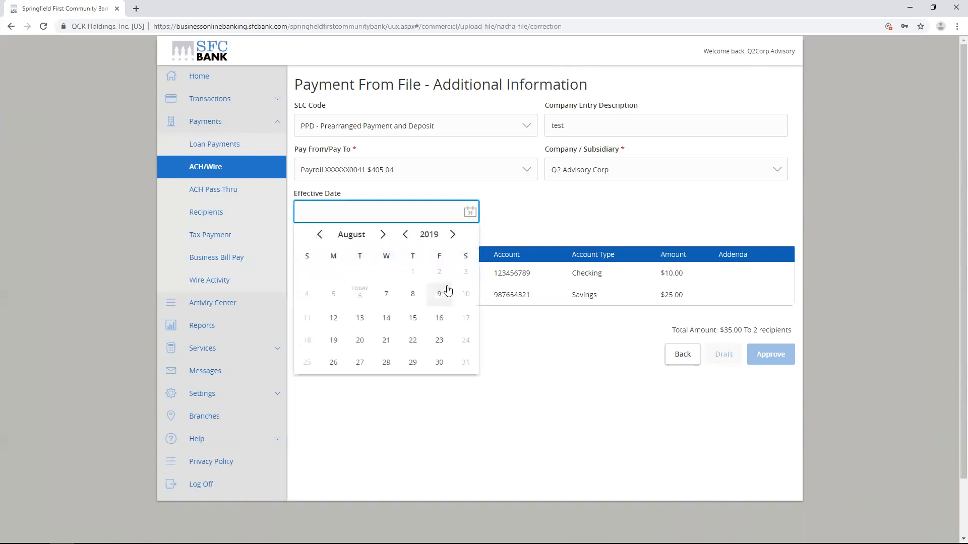
{"action": "left_click", "coordinate": [447, 288]}
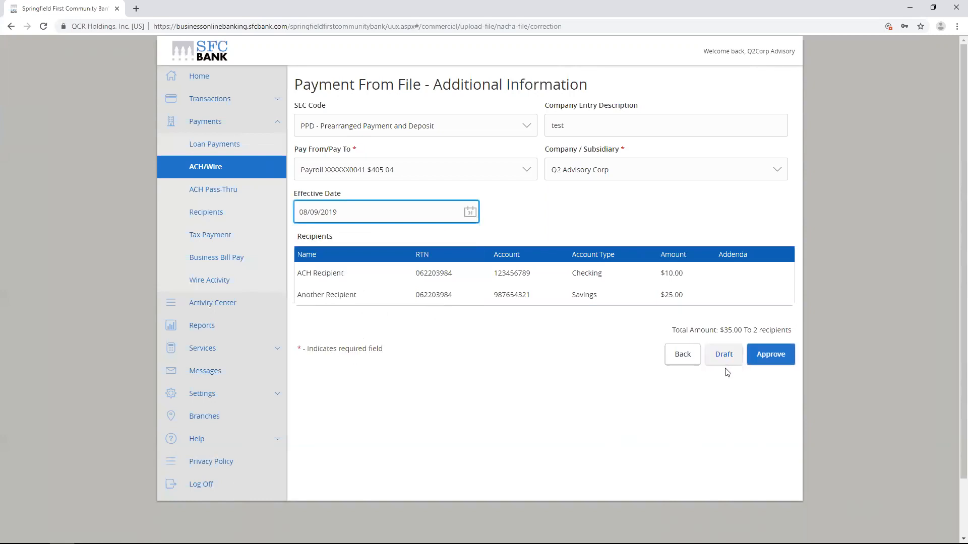
{"action": "left_click", "coordinate": [728, 348]}
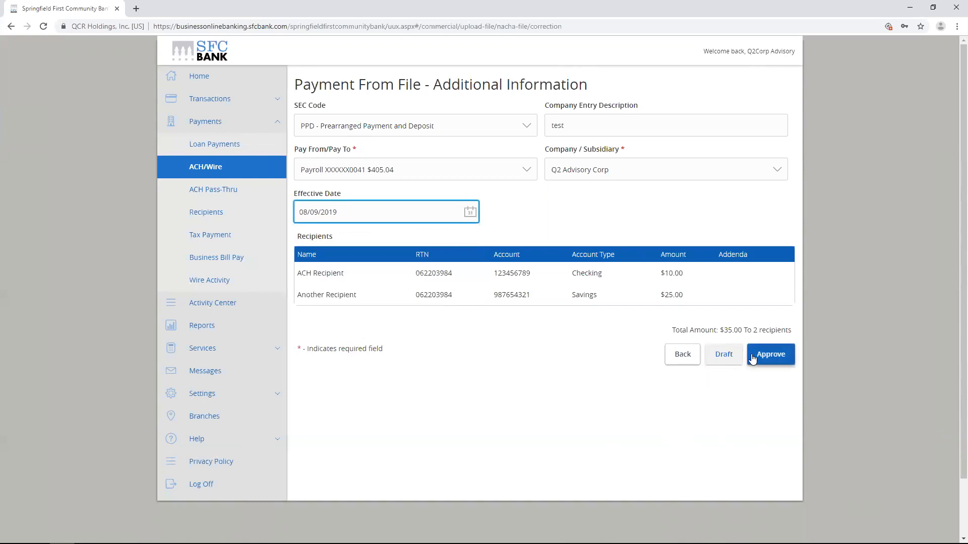
{"action": "left_click", "coordinate": [728, 355]}
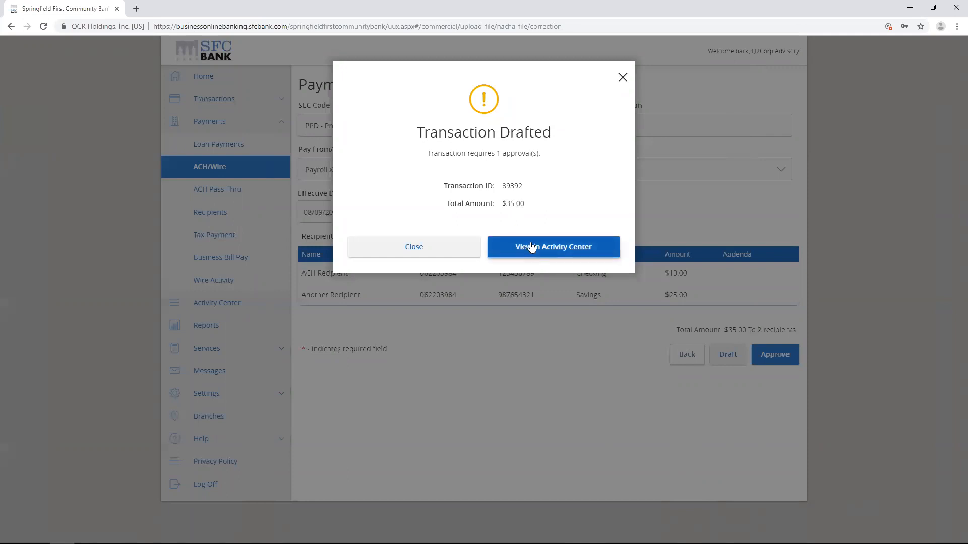
Step: Close the Transaction Drafted confirmation and go back to the Home dashboard
{"action": "left_click", "coordinate": [464, 252]}
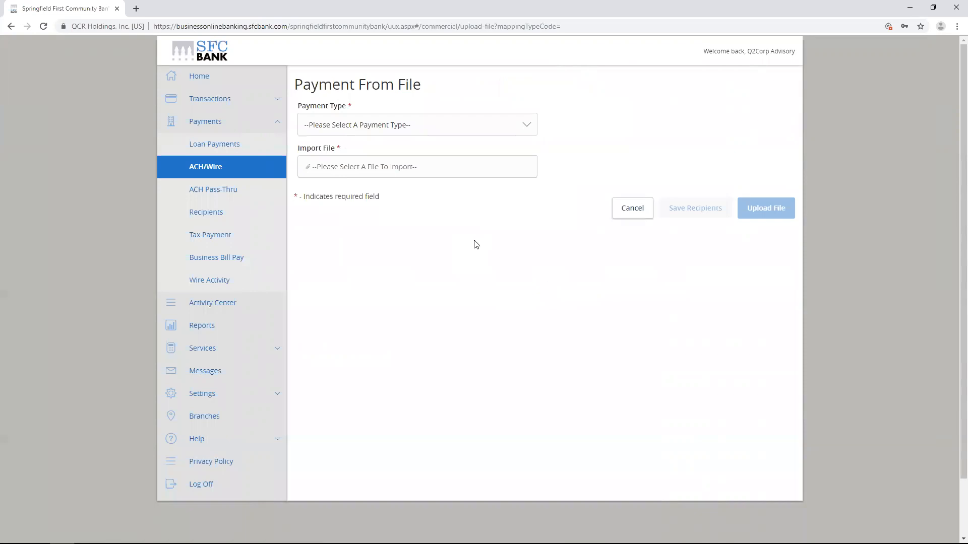
{"action": "left_click", "coordinate": [230, 86]}
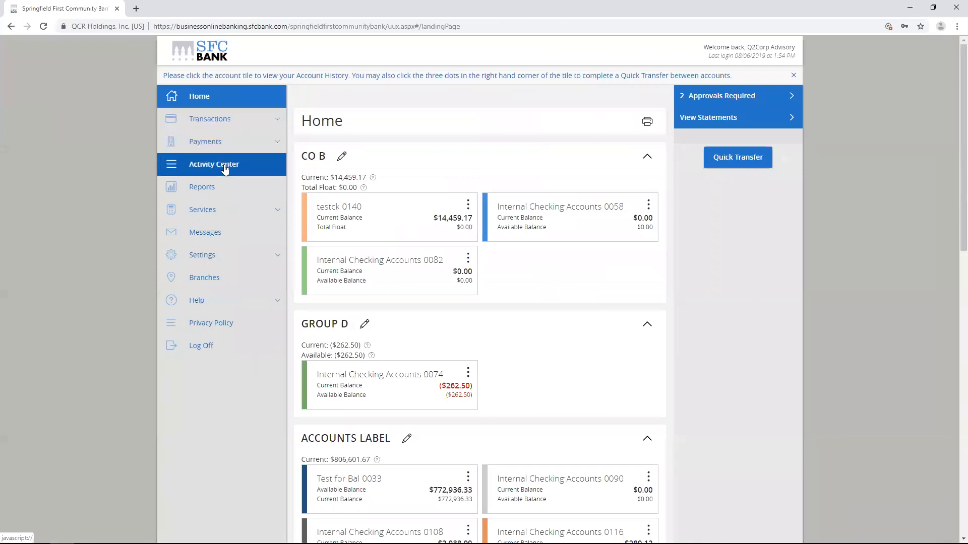
Step: From the Activity Center, begin an inquiry about the $35.00 drafted ACH batch
{"action": "left_click", "coordinate": [224, 169]}
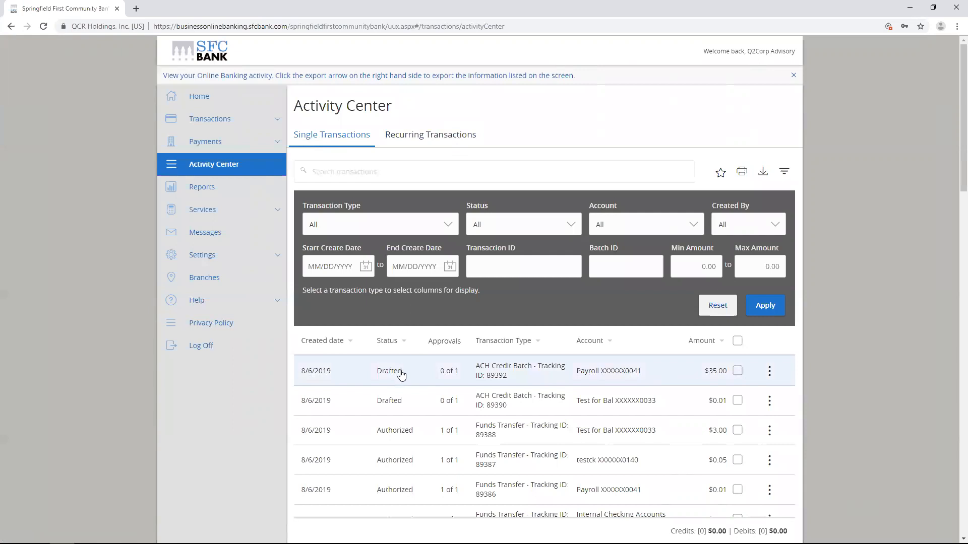
{"action": "left_click", "coordinate": [768, 376]}
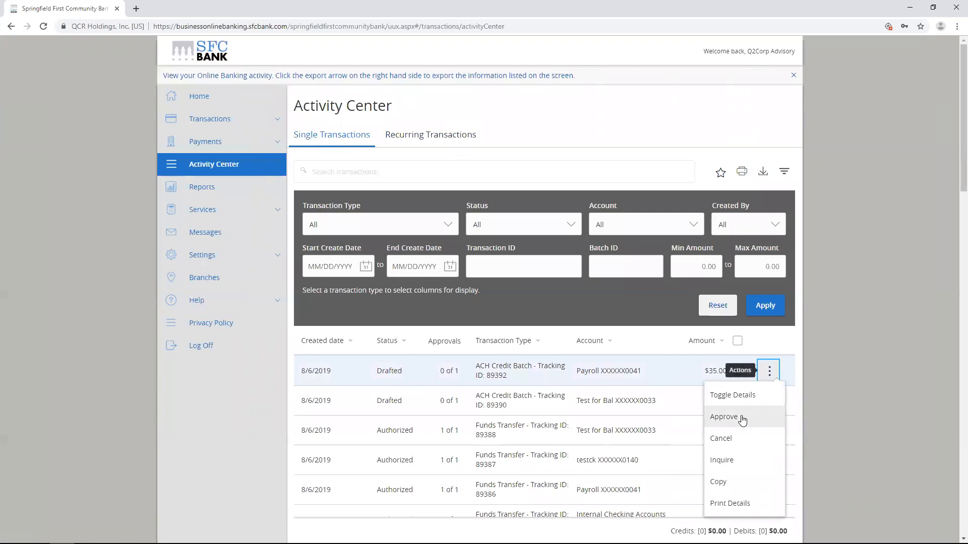
{"action": "left_click", "coordinate": [733, 460]}
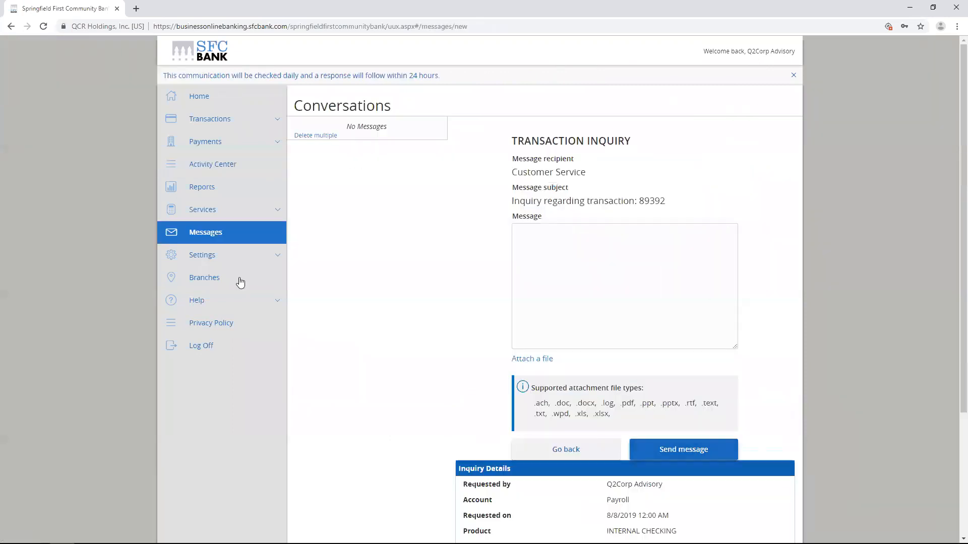
{"action": "scroll", "coordinate": [440, 338], "scroll_direction": "down", "scroll_amount": 2}
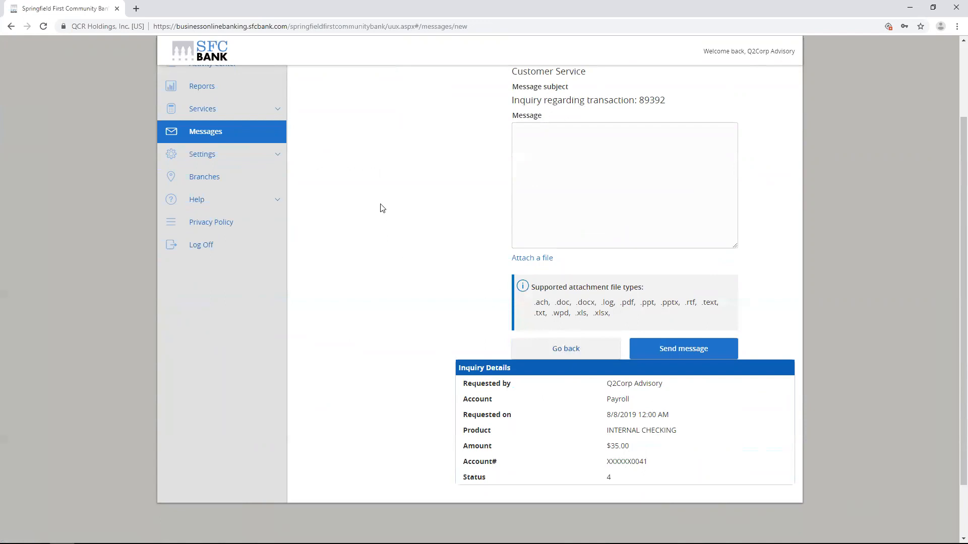
{"action": "scroll", "coordinate": [382, 211], "scroll_direction": "up", "scroll_amount": 1}
{"action": "scroll", "coordinate": [388, 221], "scroll_direction": "up", "scroll_amount": 1}
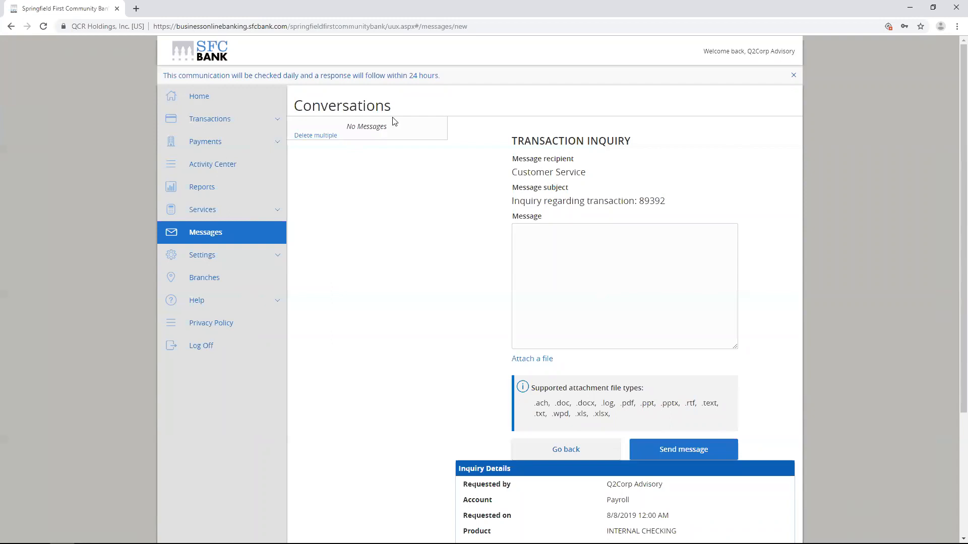
{"action": "left_click", "coordinate": [793, 76]}
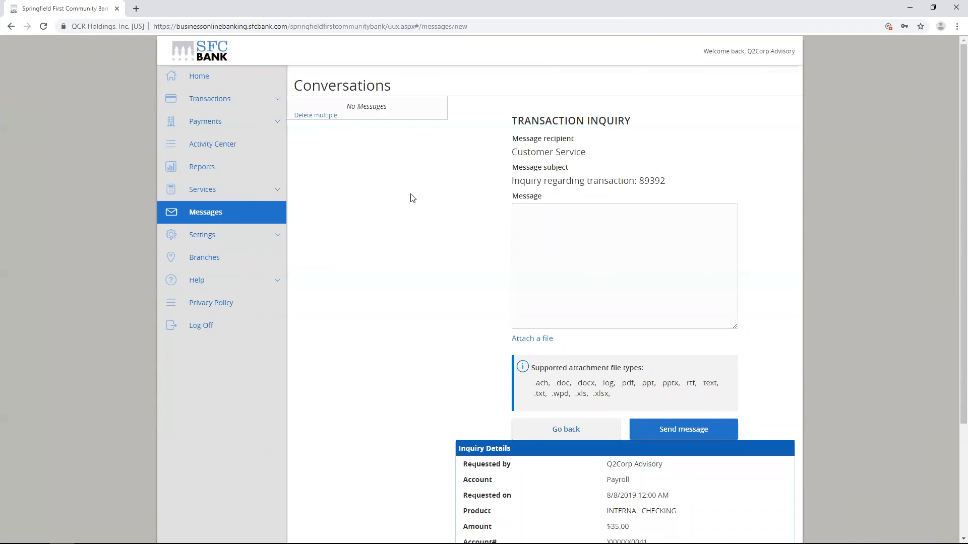
Step: Try approving the $0.01 drafted batch, then cancel at the Secure Access Token prompt
{"action": "left_click", "coordinate": [196, 155]}
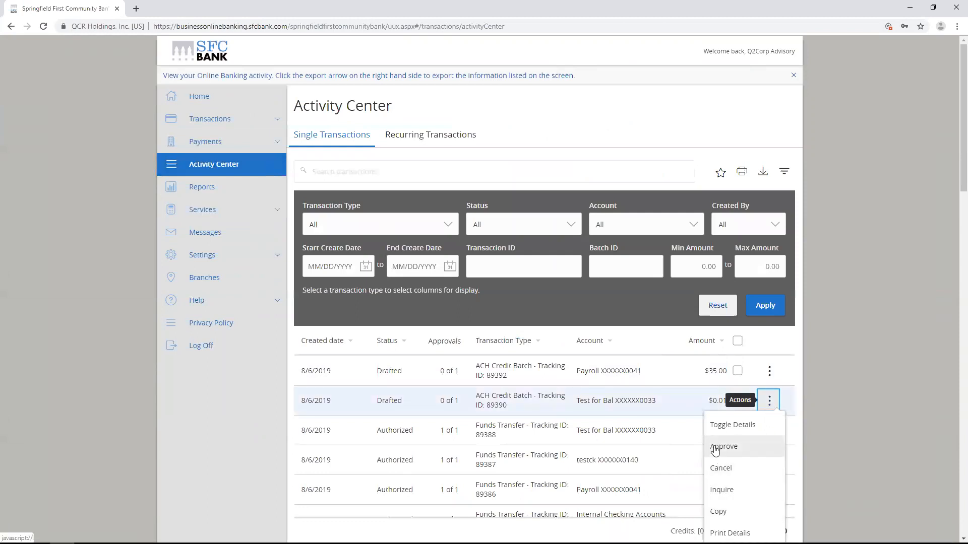
{"action": "left_click", "coordinate": [715, 448]}
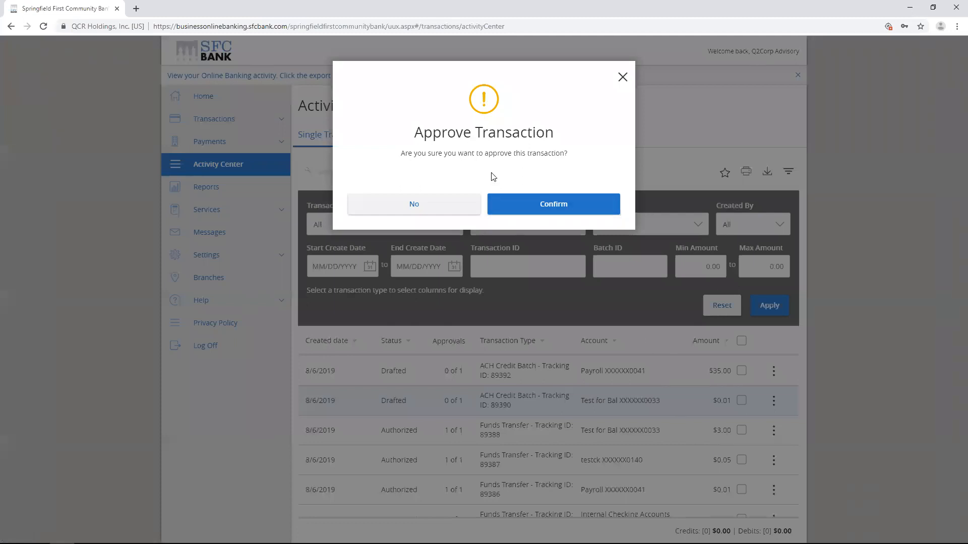
{"action": "left_click", "coordinate": [549, 206]}
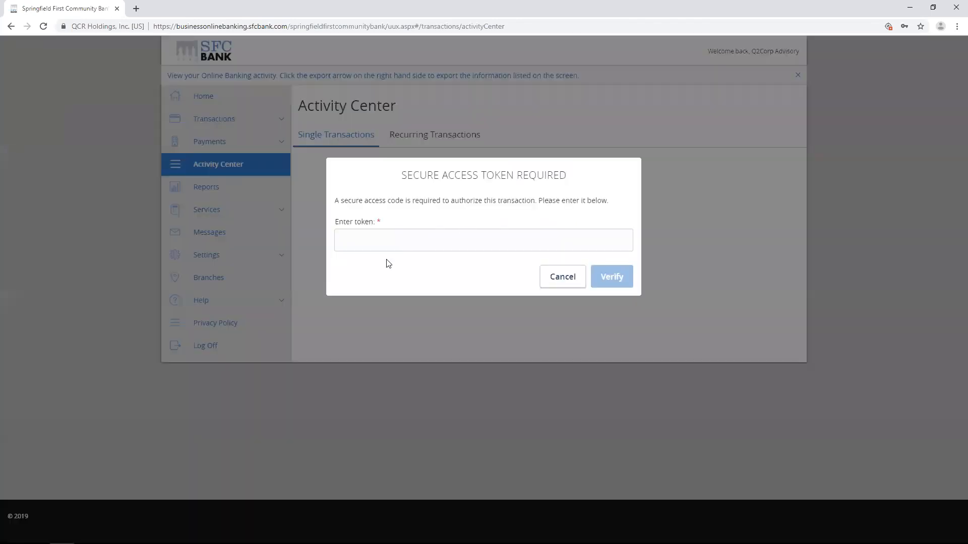
{"action": "left_click", "coordinate": [379, 244]}
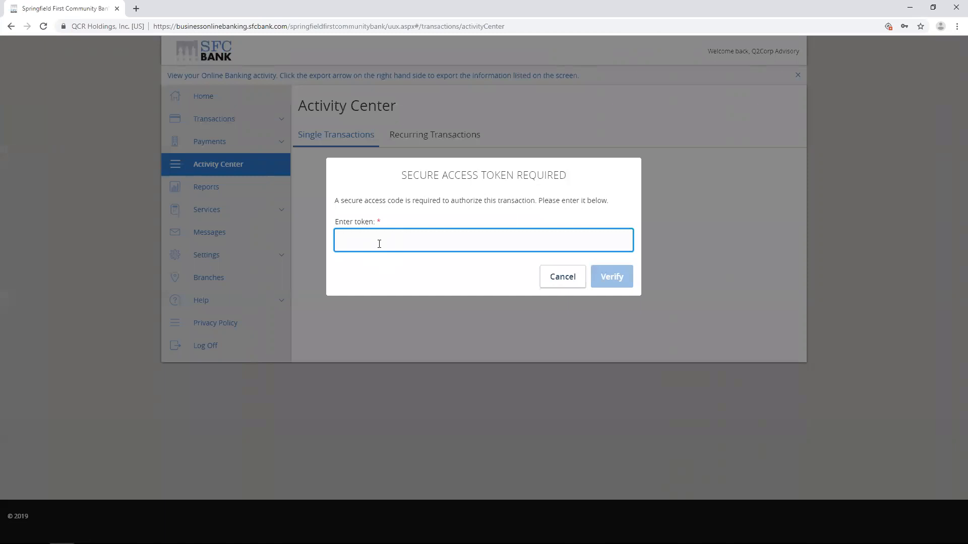
{"action": "left_click", "coordinate": [550, 279]}
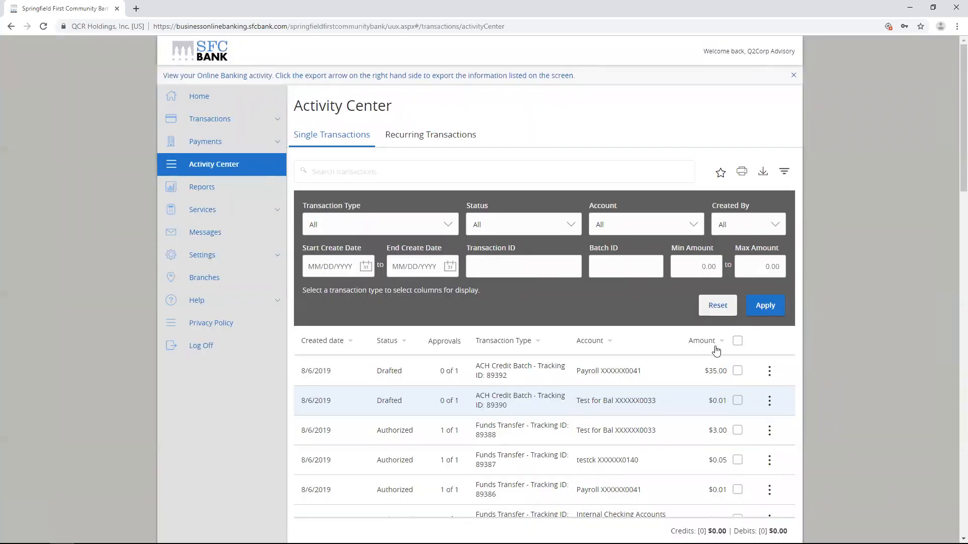
Step: Filter single transactions to Transaction Type ACH Credit Batch and Status Drafted
{"action": "left_click", "coordinate": [449, 228]}
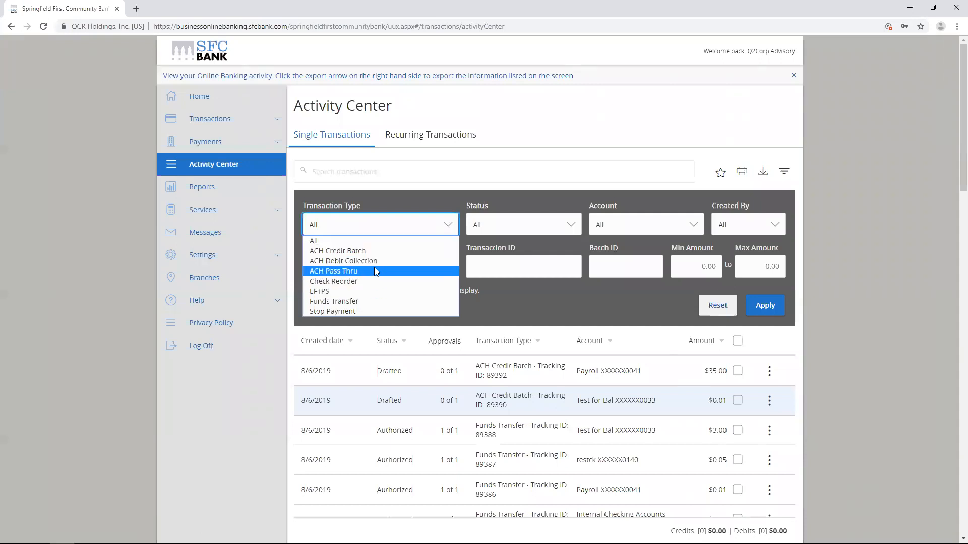
{"action": "left_click", "coordinate": [575, 228]}
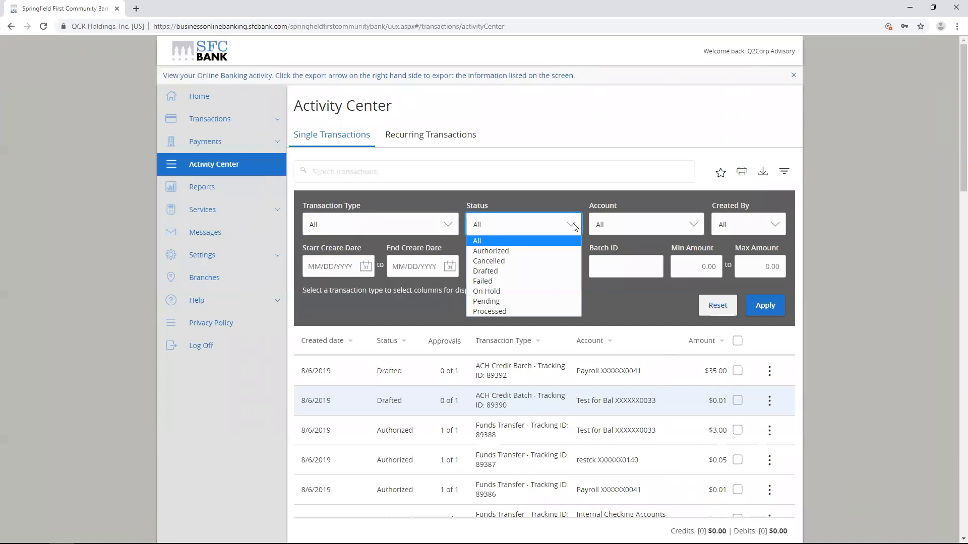
{"action": "left_click", "coordinate": [447, 228]}
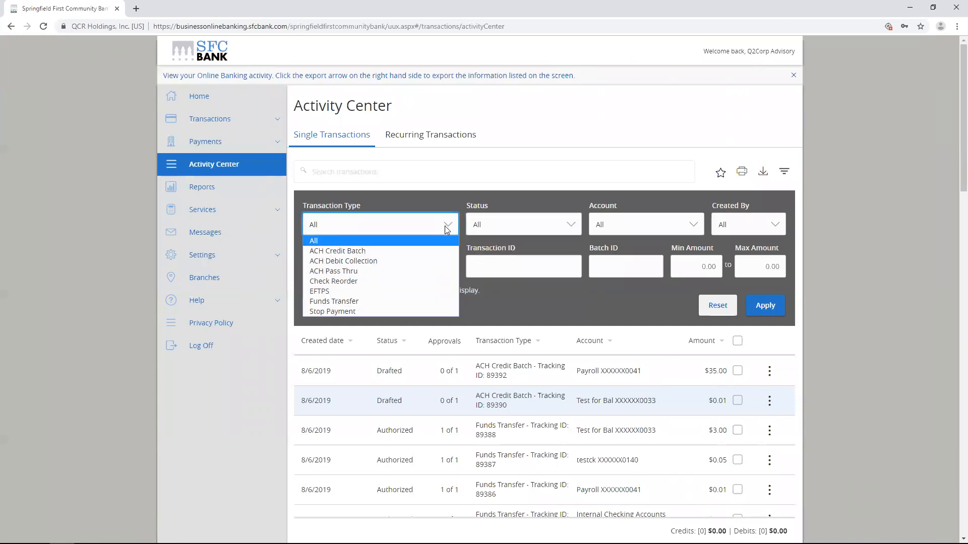
{"action": "left_click", "coordinate": [360, 252]}
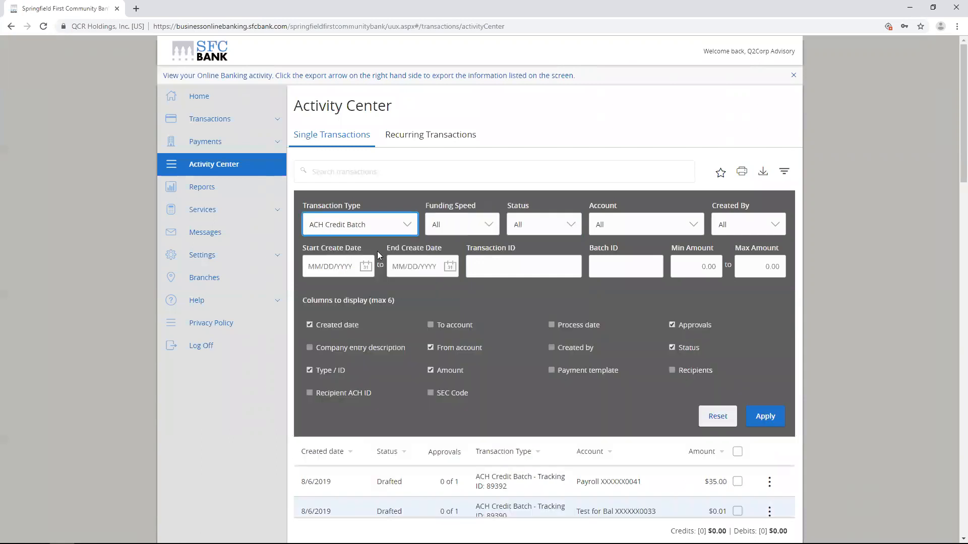
{"action": "left_click", "coordinate": [489, 228]}
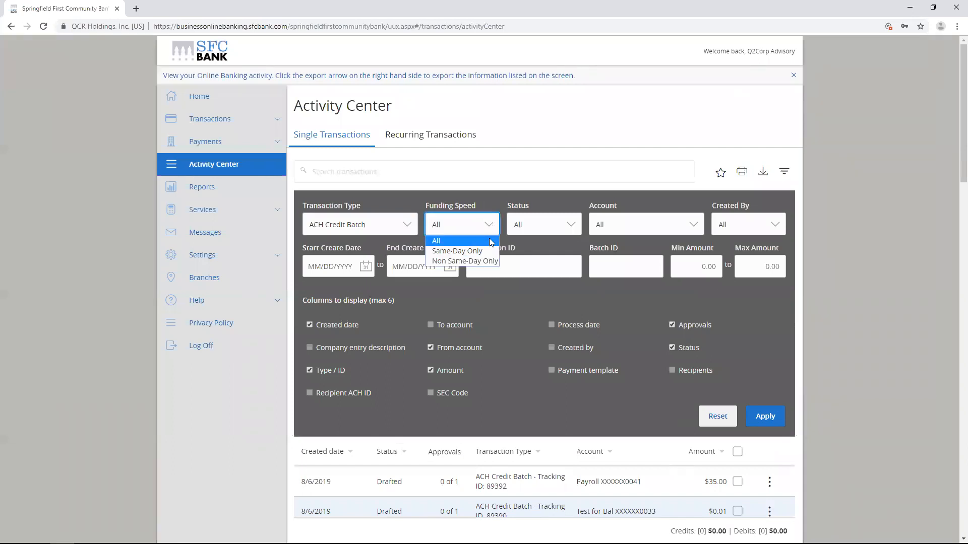
{"action": "left_click", "coordinate": [573, 227]}
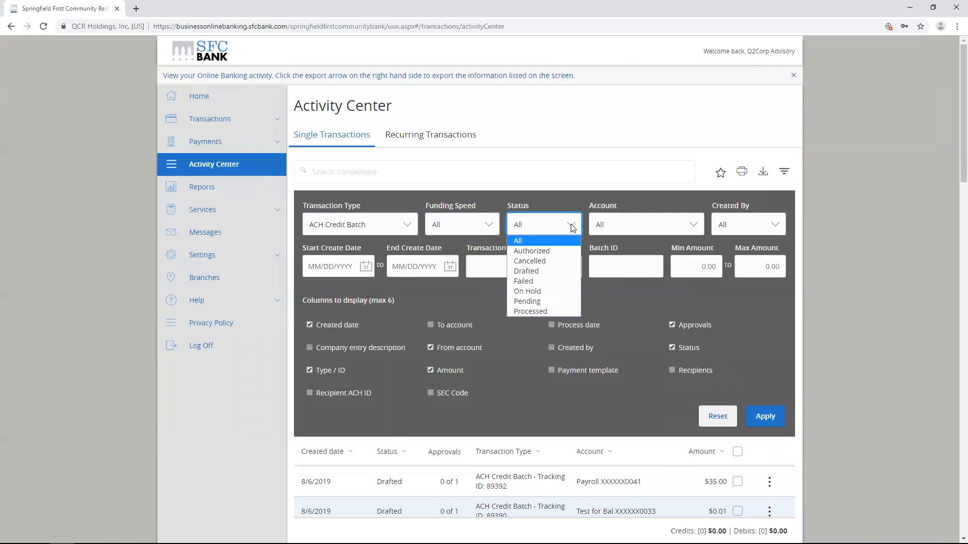
{"action": "left_click", "coordinate": [541, 271]}
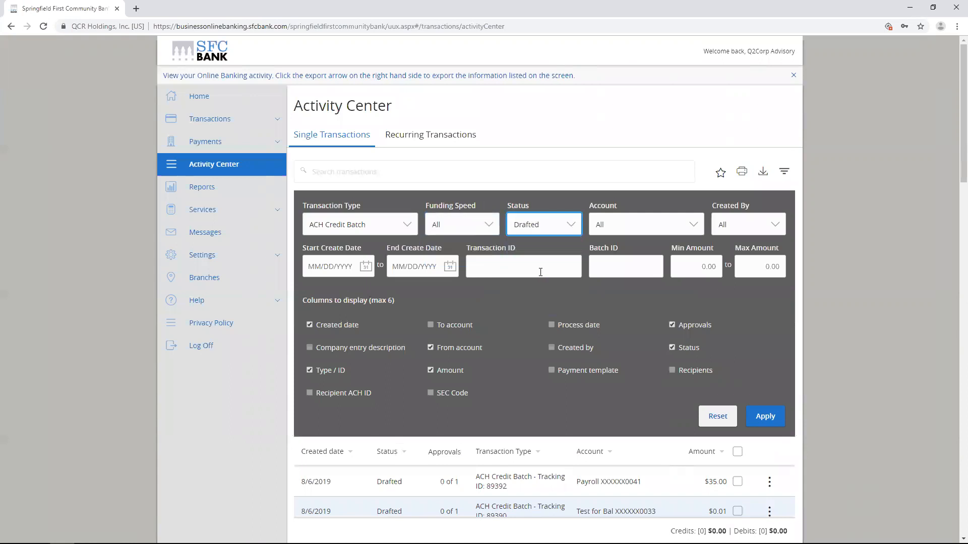
Step: Keep all accounts in the filter and hide the Approvals column
{"action": "left_click", "coordinate": [694, 224]}
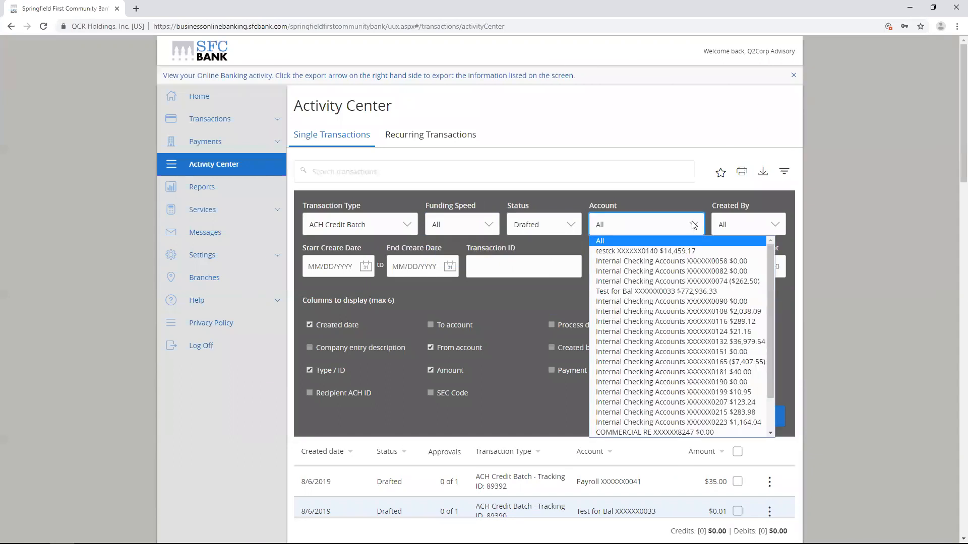
{"action": "left_click", "coordinate": [613, 229]}
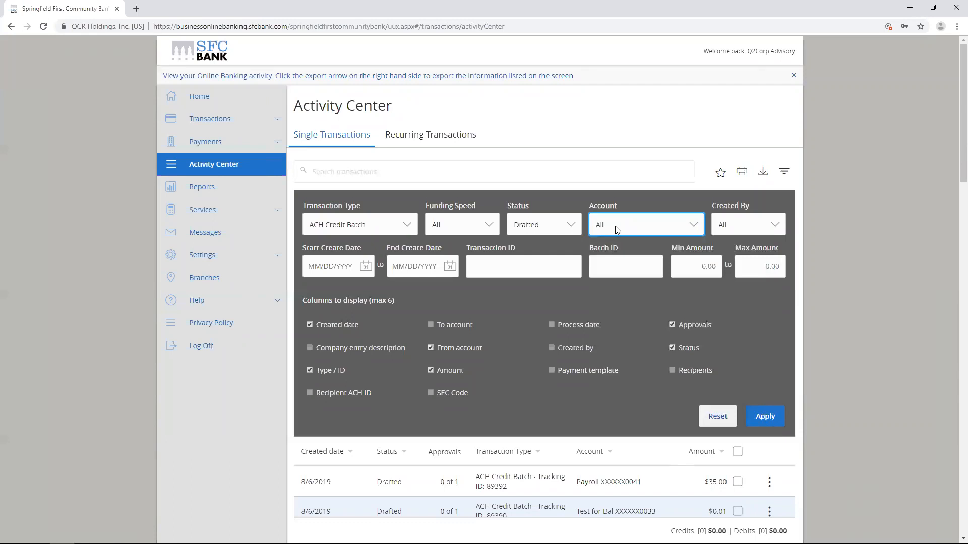
{"action": "left_click", "coordinate": [776, 226]}
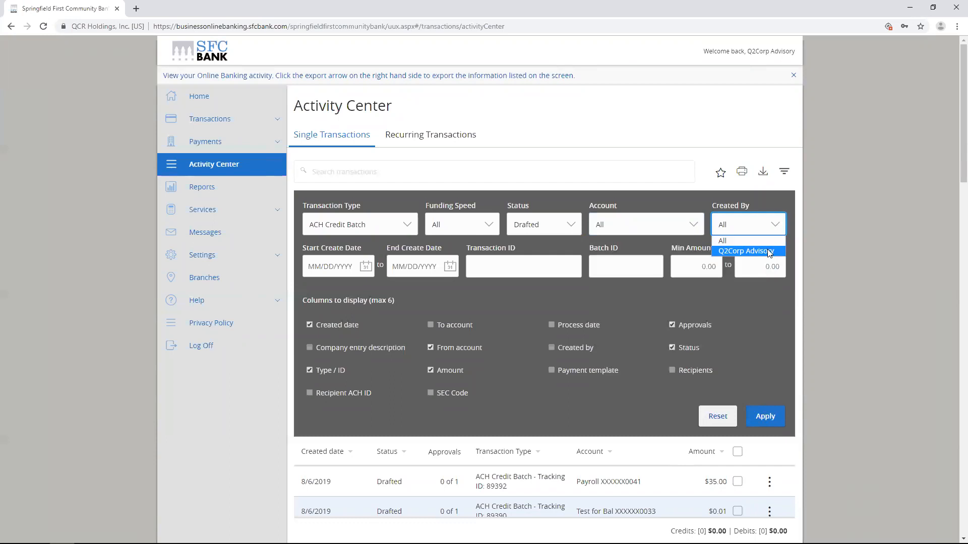
{"action": "left_click", "coordinate": [755, 329]}
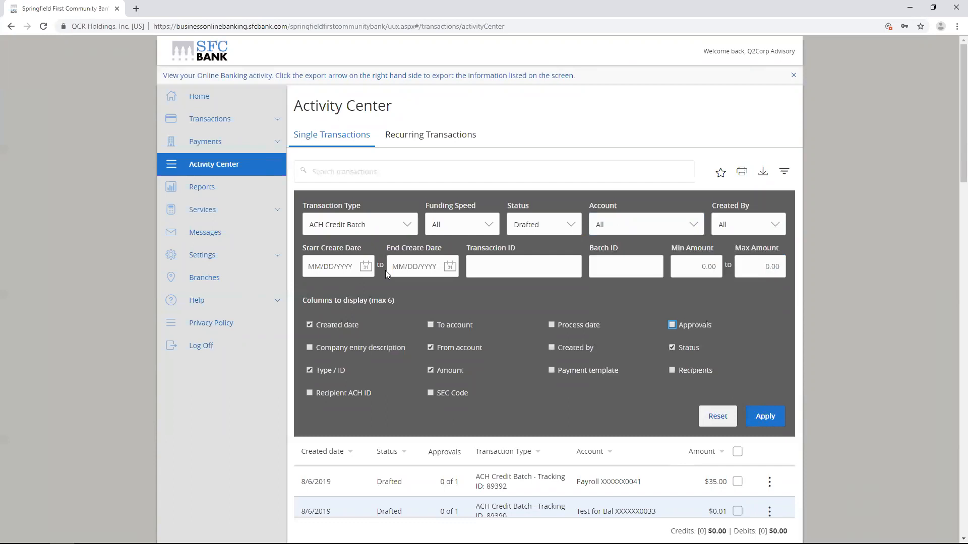
Step: Apply the filters to list the three drafted ACH Credit Batch results, then view Recurring Transactions
{"action": "left_click", "coordinate": [766, 417]}
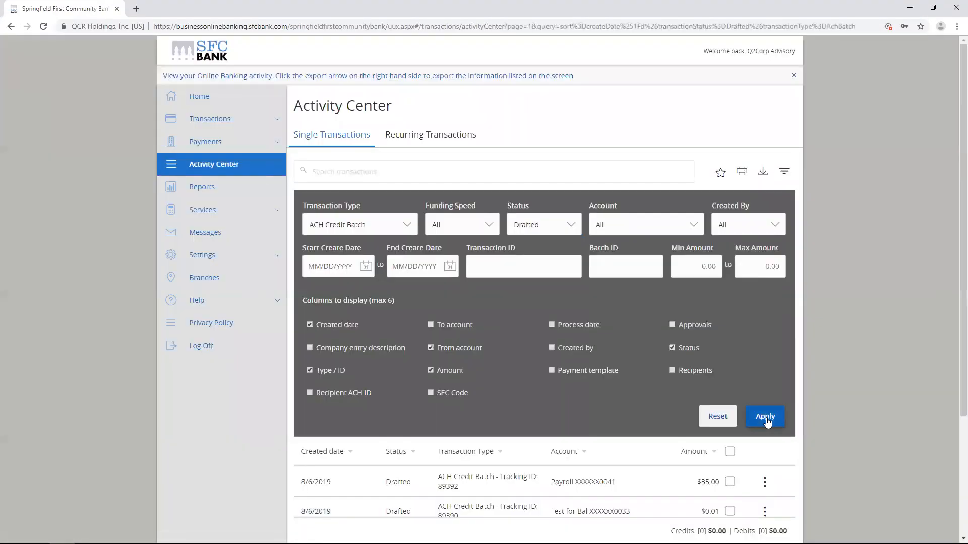
{"action": "scroll", "coordinate": [953, 397], "scroll_direction": "down", "scroll_amount": 1}
{"action": "scroll", "coordinate": [954, 397], "scroll_direction": "down", "scroll_amount": 1}
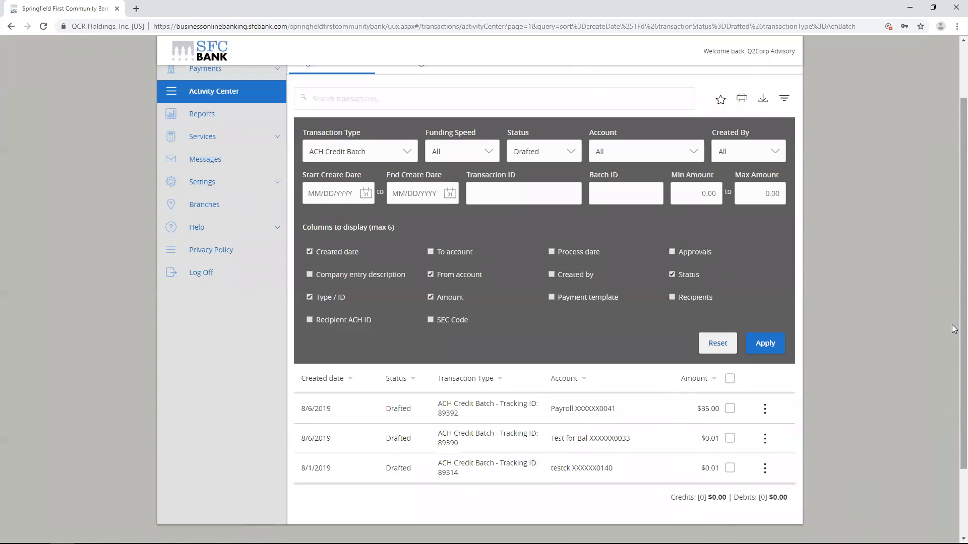
{"action": "scroll", "coordinate": [955, 303], "scroll_direction": "up", "scroll_amount": 2}
{"action": "left_click", "coordinate": [431, 136]}
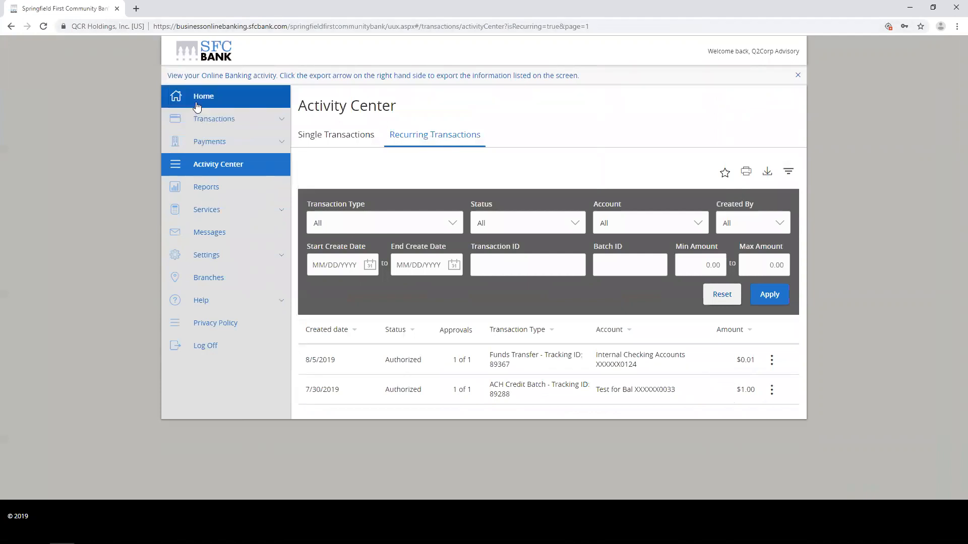
Step: Go back to the Home dashboard and expand the Settings menu in the left navigation
{"action": "left_click", "coordinate": [198, 106]}
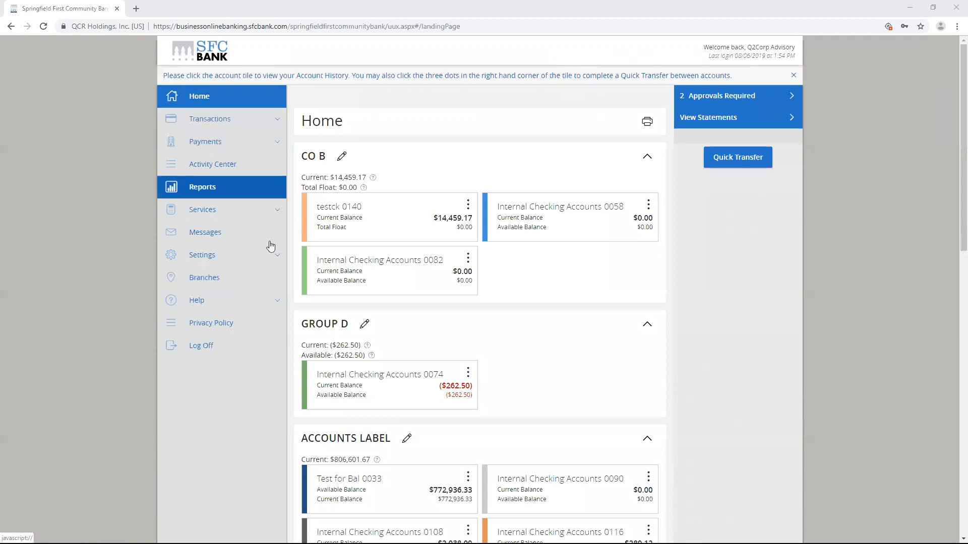
{"action": "left_click", "coordinate": [276, 259]}
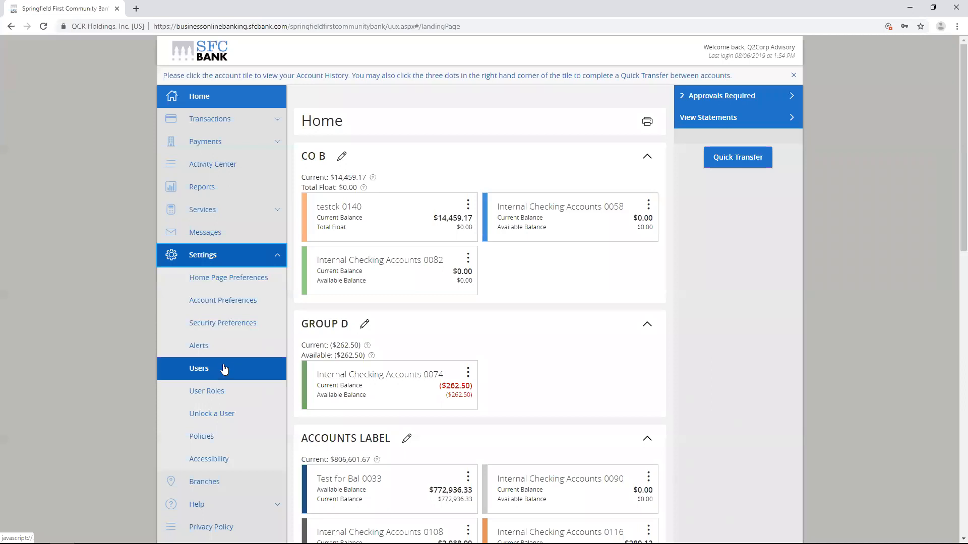
Step: Open Settings > User Roles to list Advisory Admin and Training Payables Role
{"action": "left_click", "coordinate": [226, 394]}
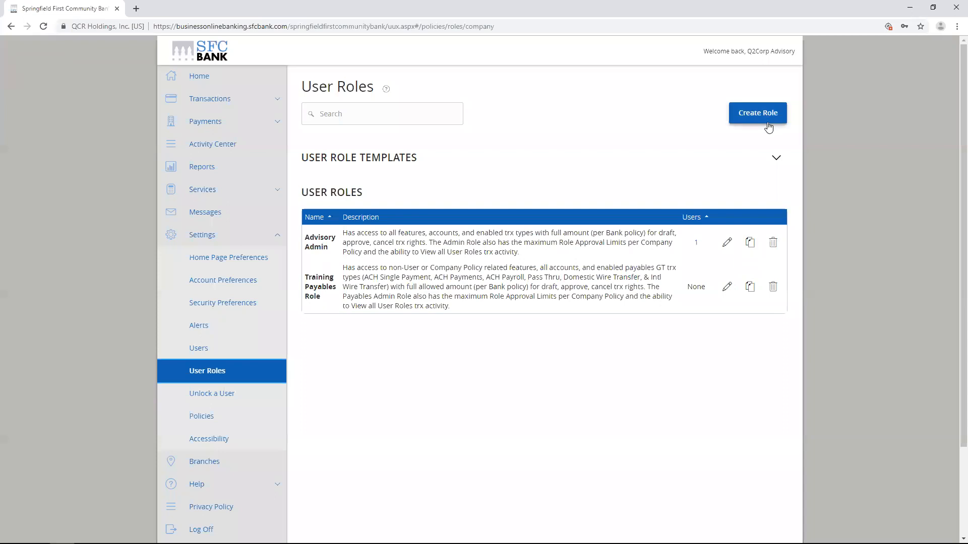
{"action": "left_click", "coordinate": [778, 157]}
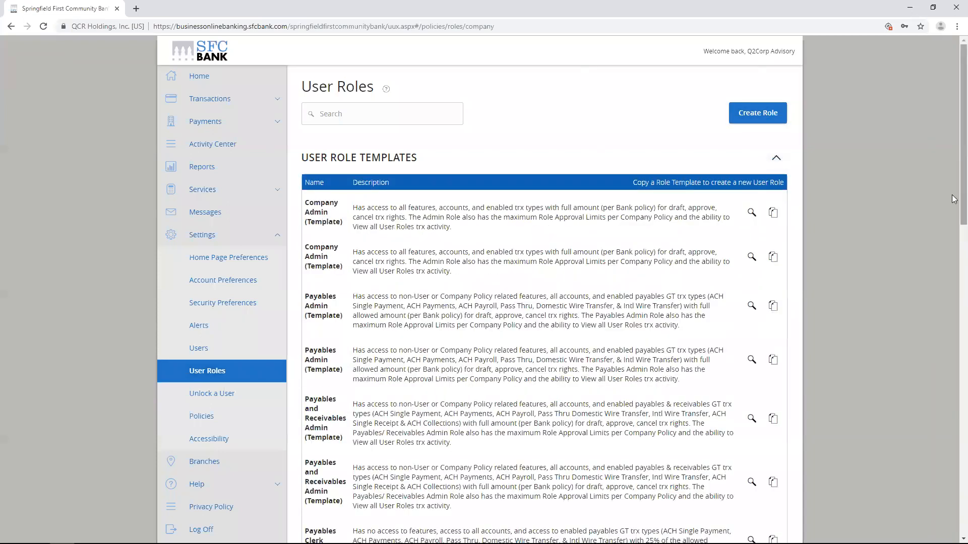
{"action": "scroll", "coordinate": [954, 227], "scroll_direction": "down", "scroll_amount": 6}
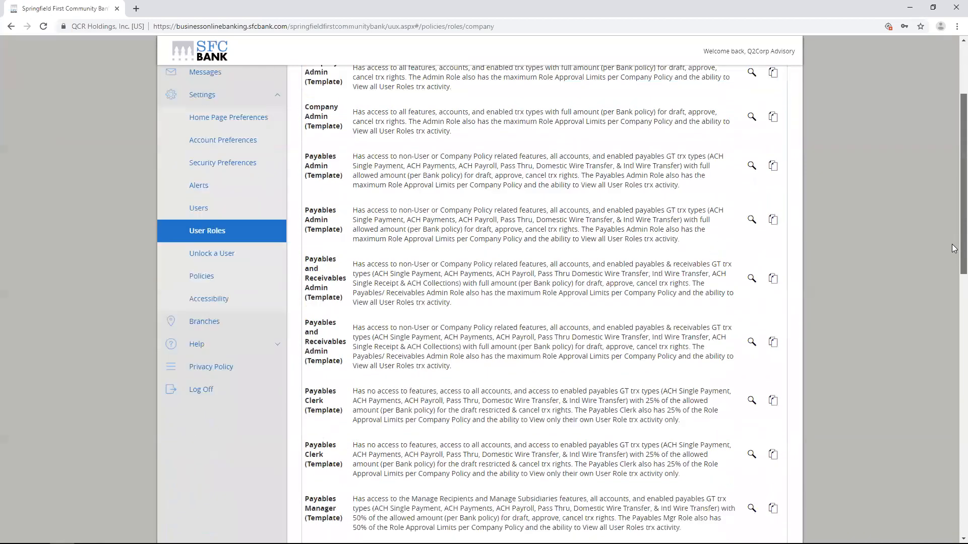
{"action": "scroll", "coordinate": [954, 331], "scroll_direction": "down", "scroll_amount": 3}
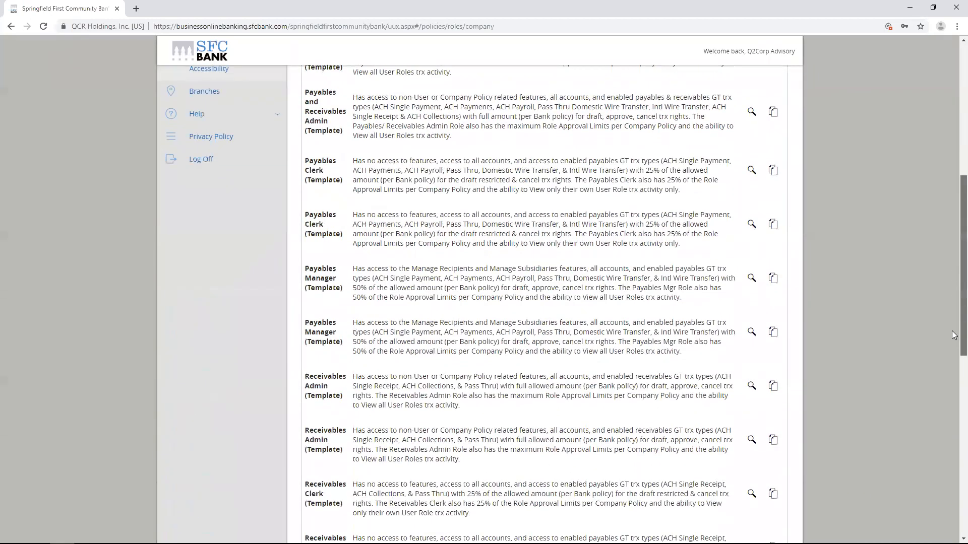
{"action": "scroll", "coordinate": [955, 399], "scroll_direction": "down", "scroll_amount": 3}
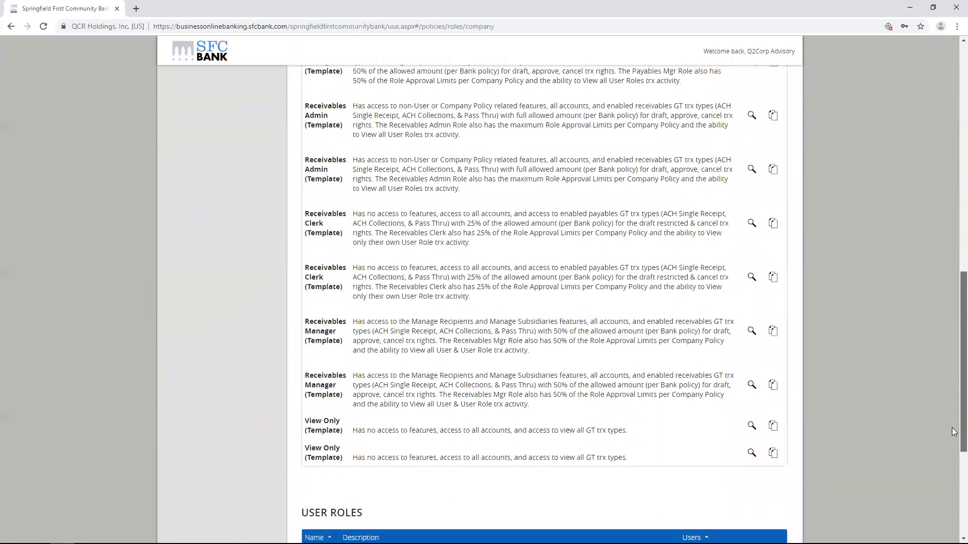
{"action": "scroll", "coordinate": [954, 413], "scroll_direction": "up", "scroll_amount": 9}
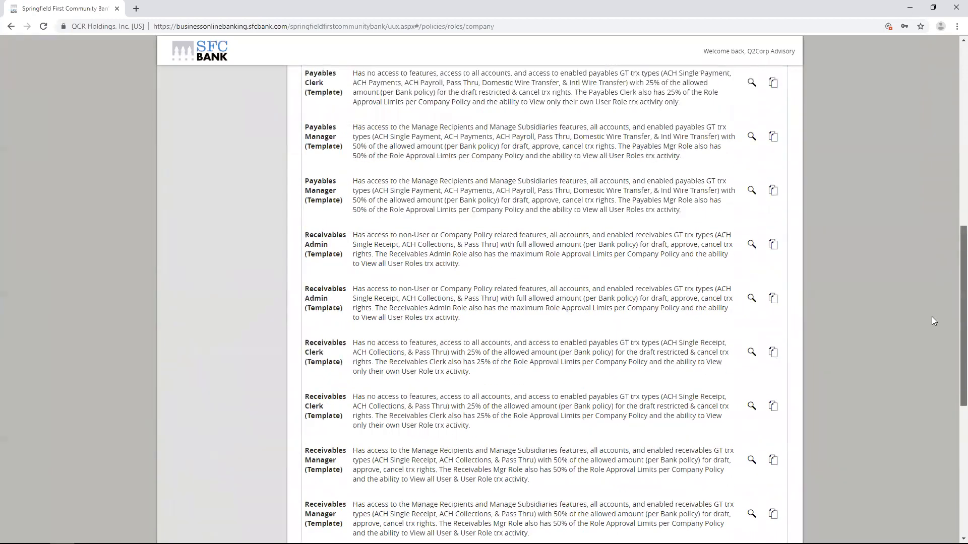
{"action": "scroll", "coordinate": [889, 198], "scroll_direction": "up", "scroll_amount": 3}
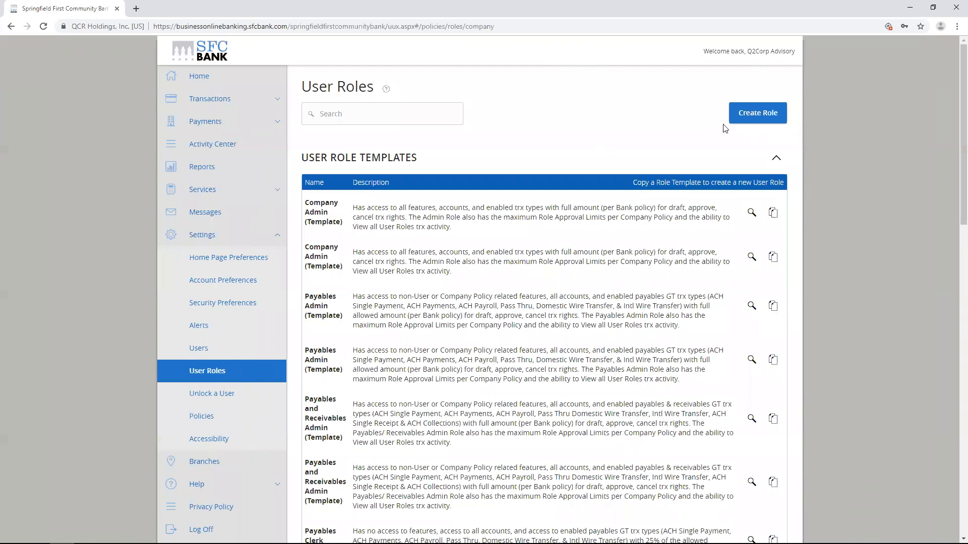
{"action": "left_click", "coordinate": [776, 161]}
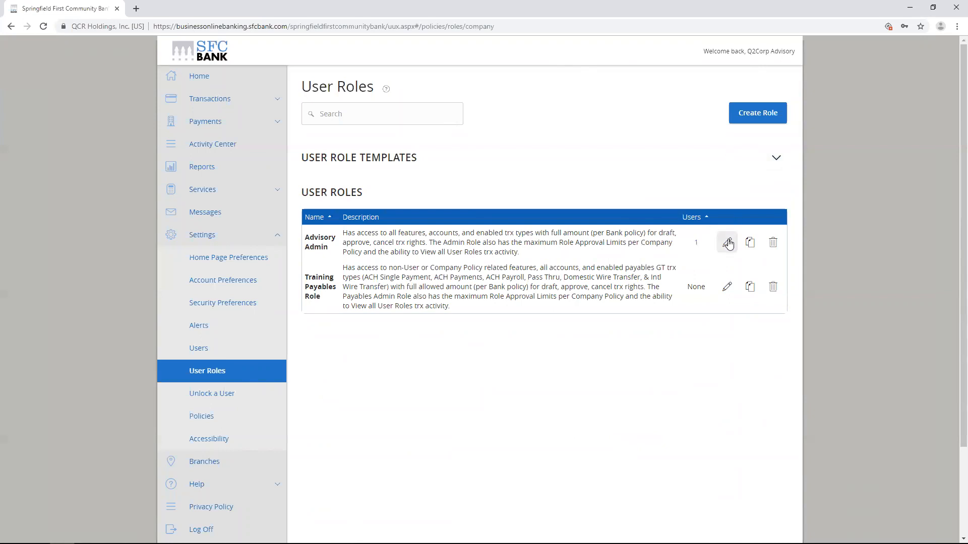
Step: Edit the Training Payables Role and view its Accounts tab showing 3 of 25 accounts
{"action": "left_click", "coordinate": [727, 287]}
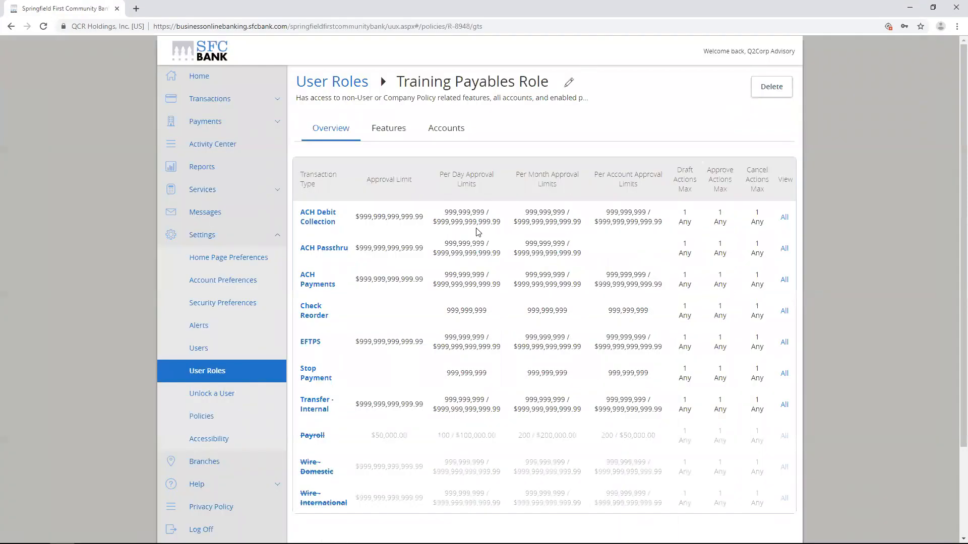
{"action": "left_click", "coordinate": [435, 132]}
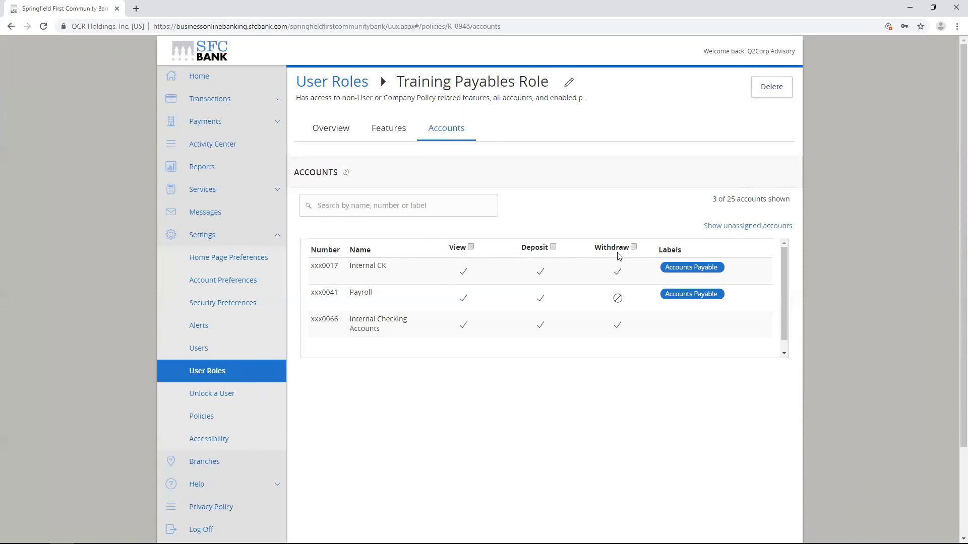
Step: Enable Withdraw on Payroll for the role, keeping its Deposit permission on
{"action": "left_click", "coordinate": [616, 303]}
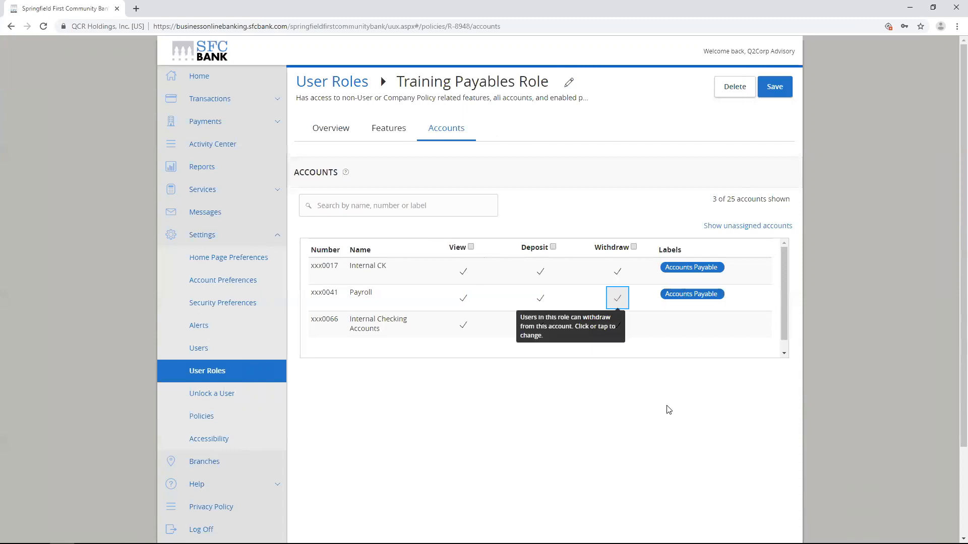
{"action": "left_click", "coordinate": [535, 301]}
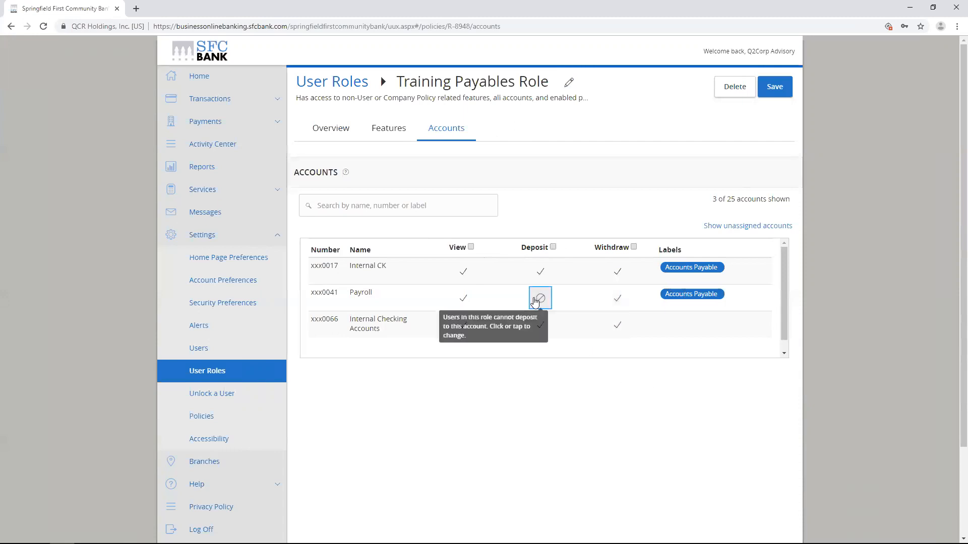
{"action": "left_click", "coordinate": [536, 301]}
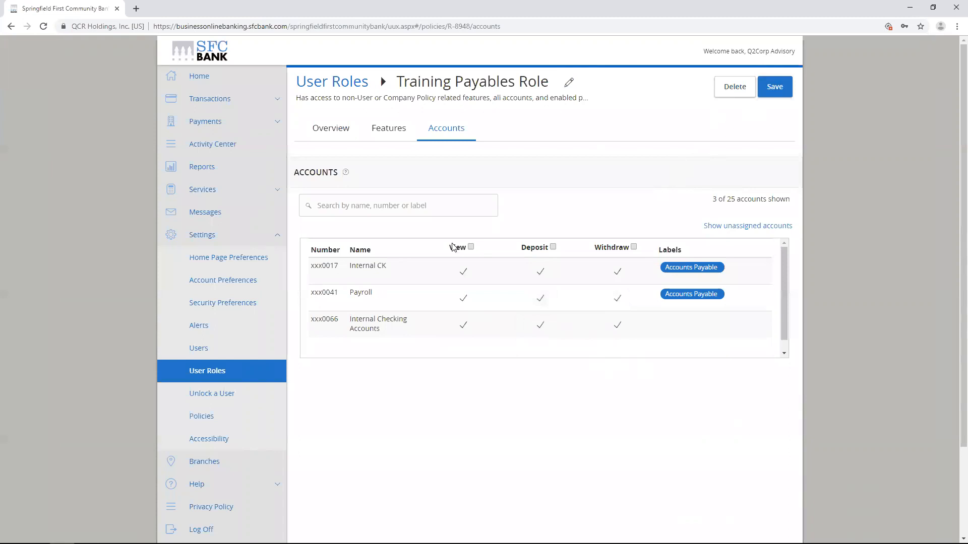
Step: From the role's Overview tab, open the ACH Payments allowed-action rules
{"action": "left_click", "coordinate": [332, 137]}
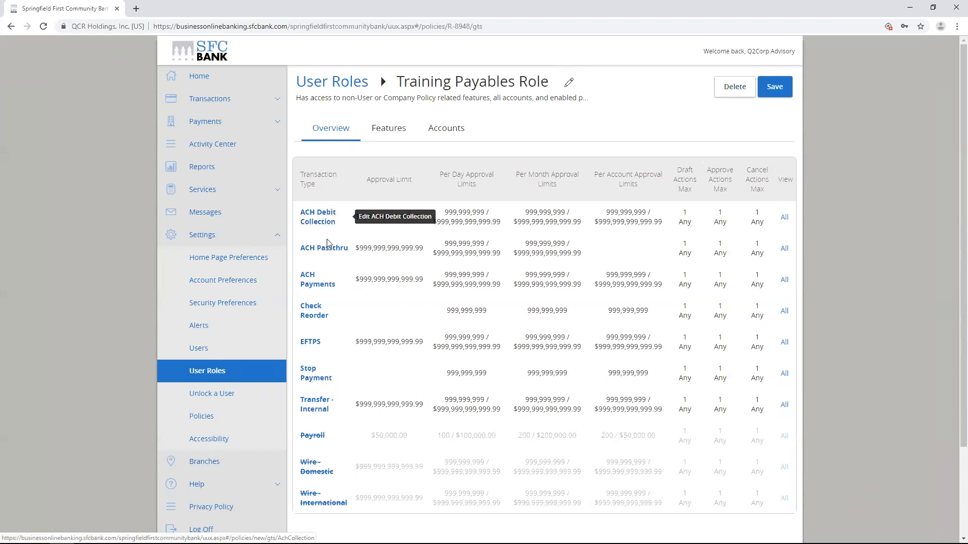
{"action": "left_click", "coordinate": [310, 283]}
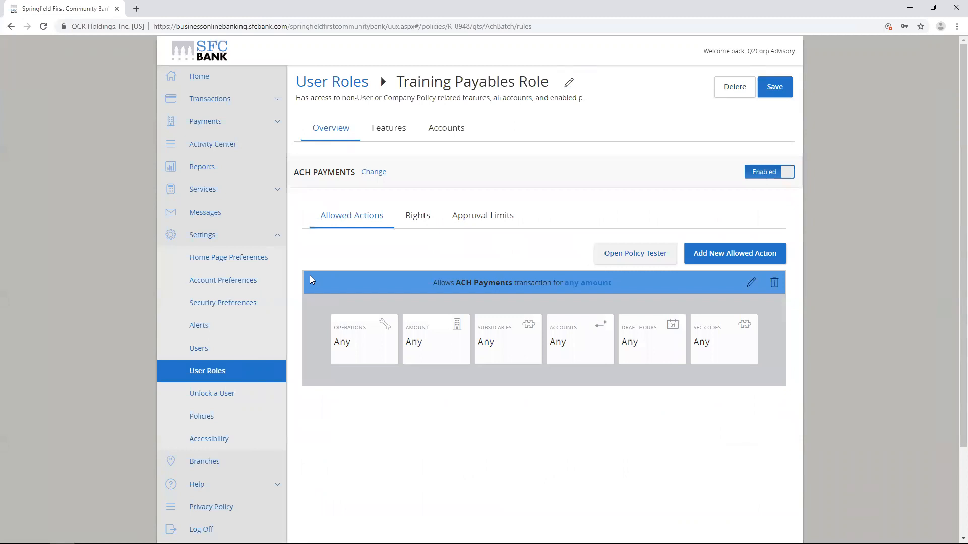
Step: Switch ACH Payments to Disabled for the role, save, and close the Policy Saved confirmation
{"action": "left_click", "coordinate": [788, 175]}
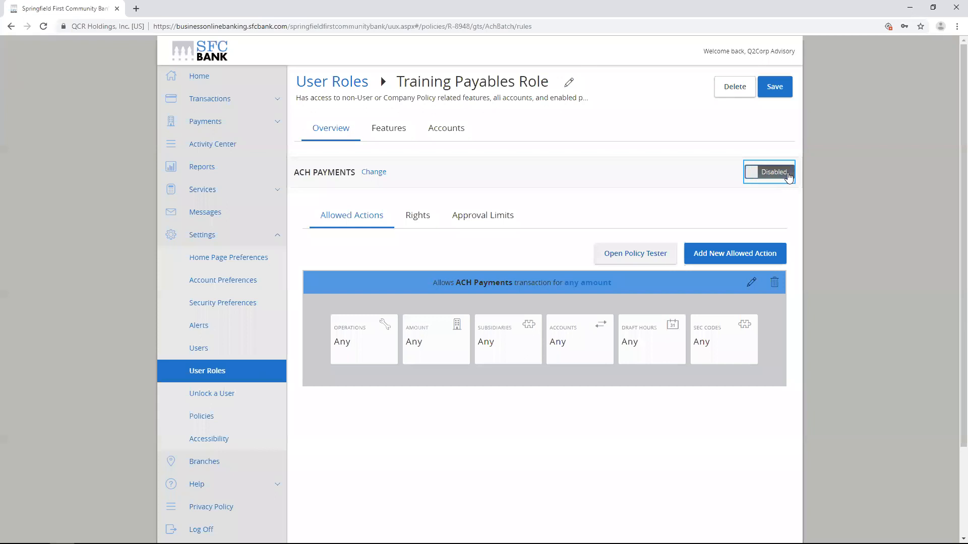
{"action": "left_click", "coordinate": [776, 87]}
{"action": "left_click", "coordinate": [777, 88]}
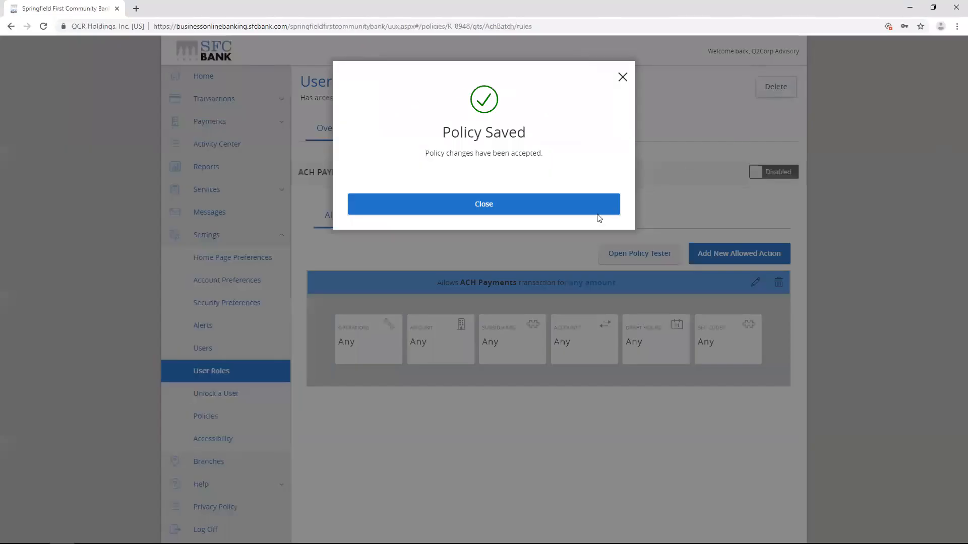
{"action": "left_click", "coordinate": [568, 211]}
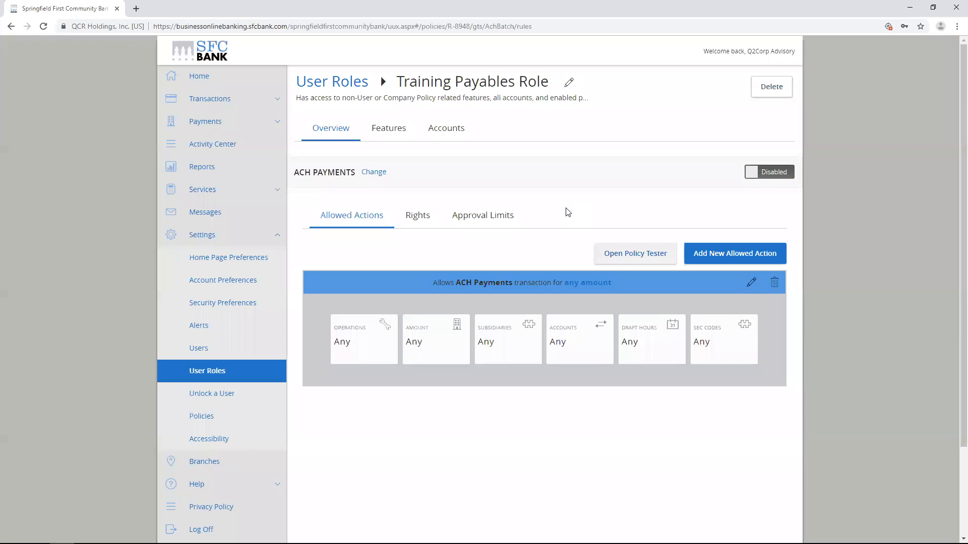
Step: Reopen ACH Payments from the Overview table and switch its toggle back to Enabled
{"action": "left_click", "coordinate": [333, 133]}
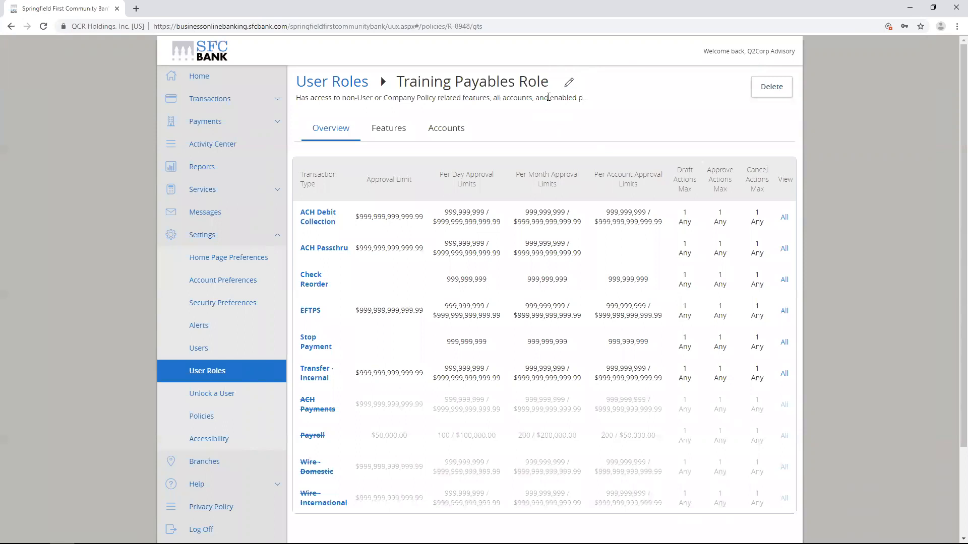
{"action": "left_click", "coordinate": [309, 410]}
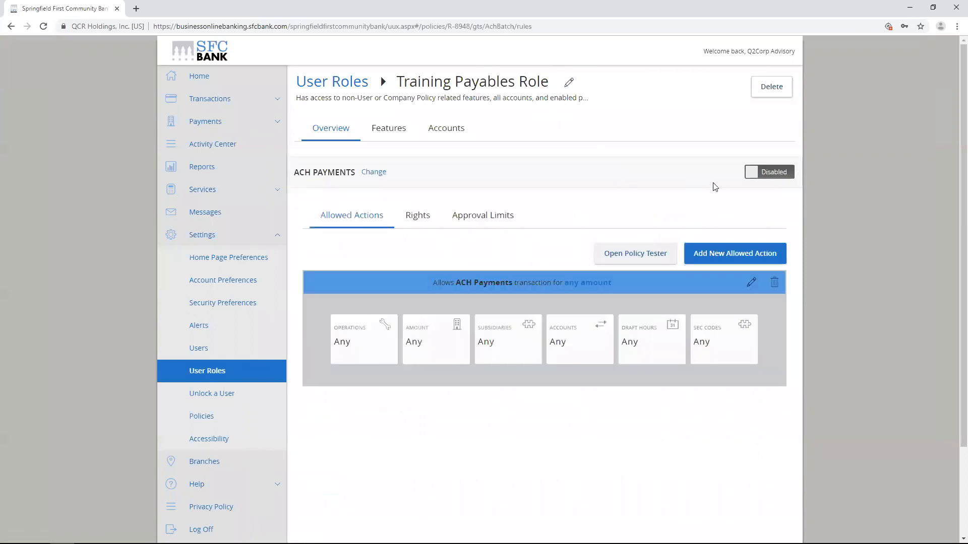
{"action": "left_click", "coordinate": [746, 178]}
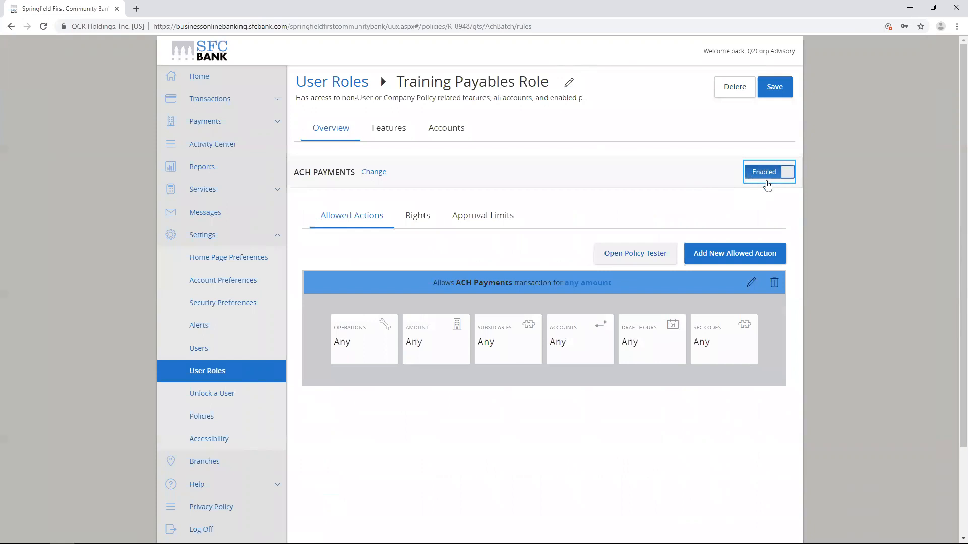
Step: Keep Rule #1 operations at Any, with Approve and Cancel re-enabled, and open its maximum amount
{"action": "left_click", "coordinate": [358, 363]}
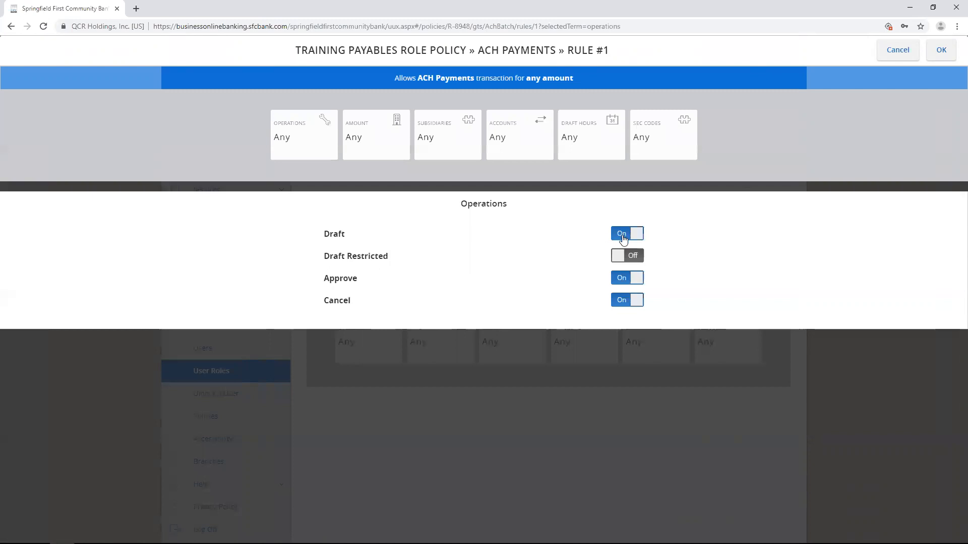
{"action": "left_click", "coordinate": [620, 286]}
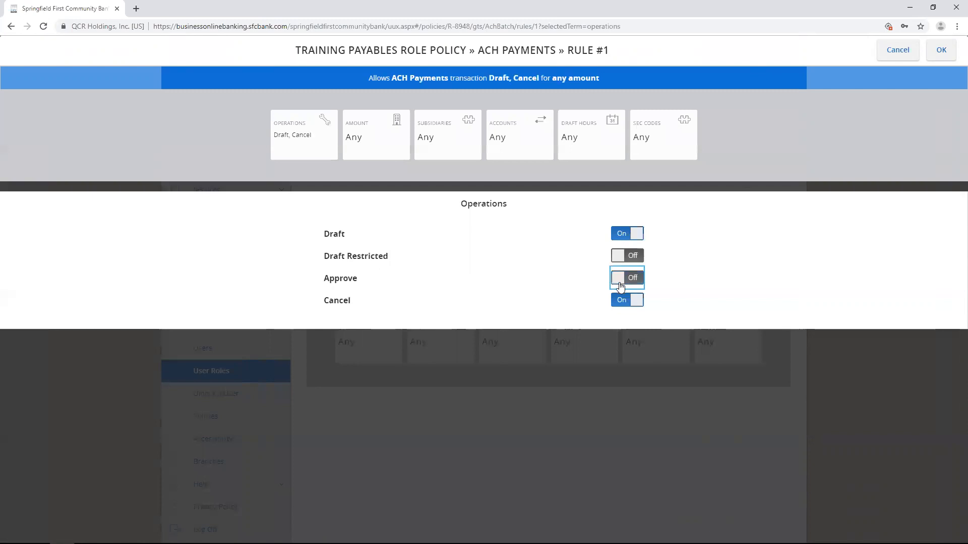
{"action": "left_click", "coordinate": [622, 301]}
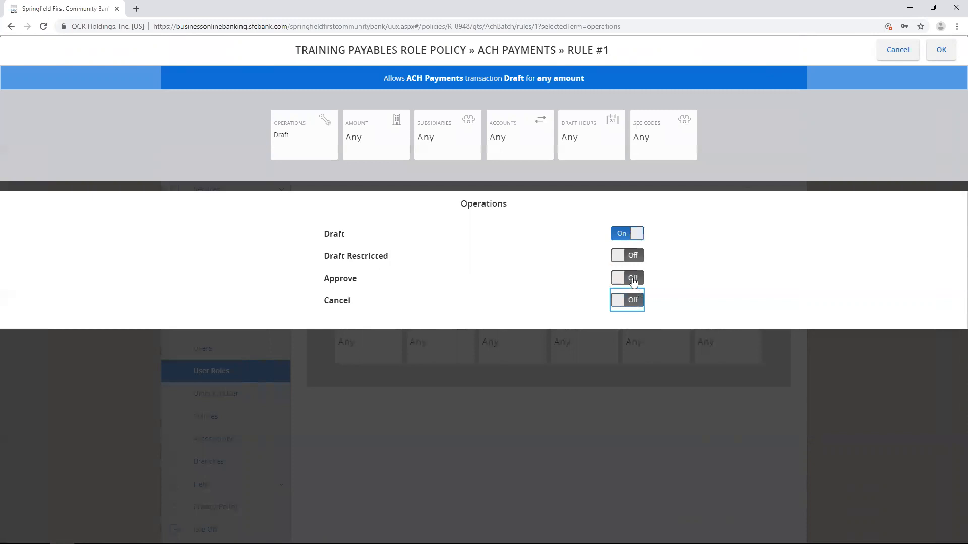
{"action": "left_click", "coordinate": [634, 281]}
{"action": "left_click", "coordinate": [638, 304]}
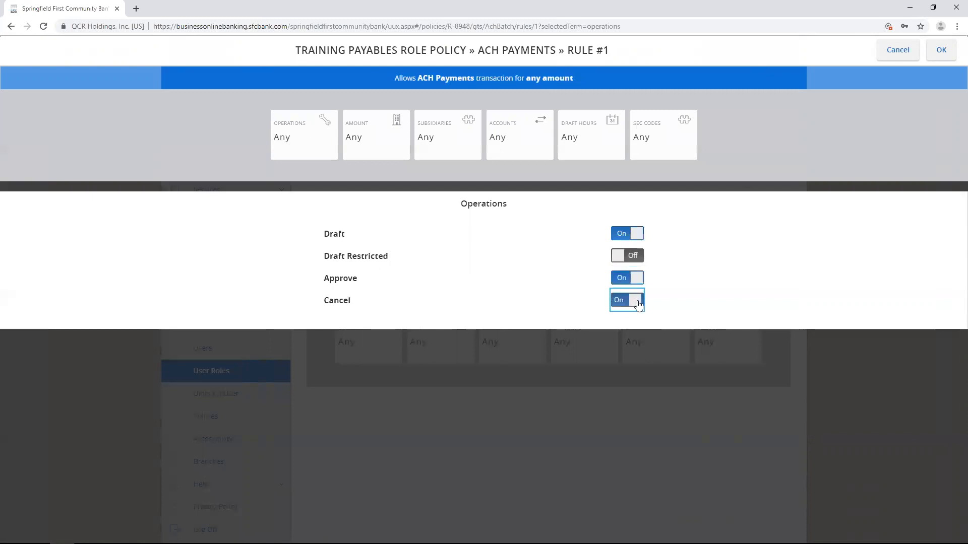
{"action": "left_click", "coordinate": [363, 145]}
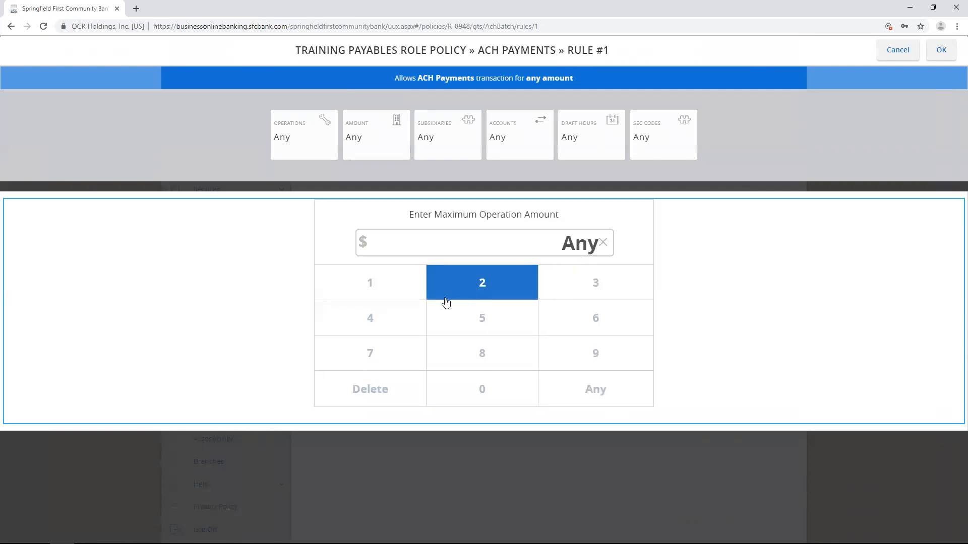
Step: Enter 100 on the keypad and confirm it as Rule #1's maximum amount
{"action": "left_click", "coordinate": [378, 282]}
{"action": "left_click", "coordinate": [447, 396]}
{"action": "left_click", "coordinate": [447, 396]}
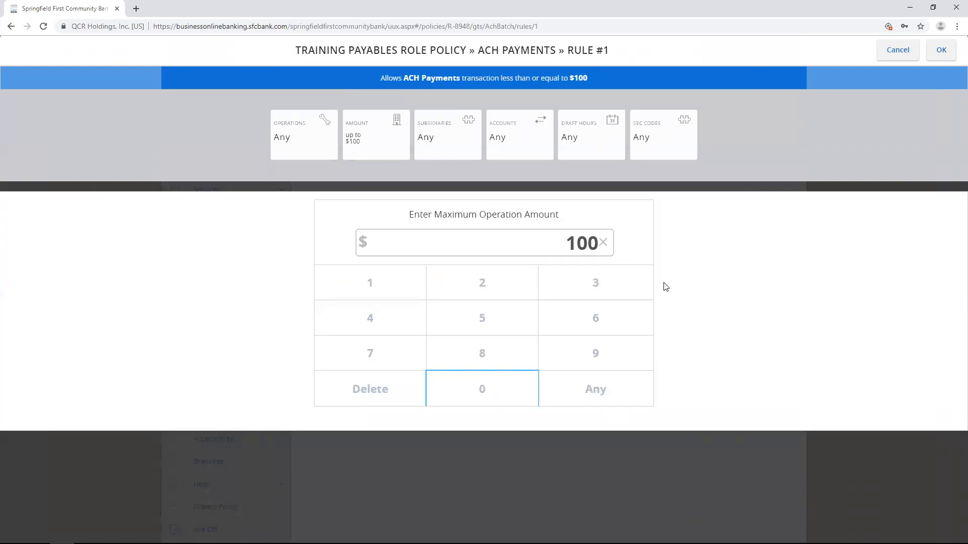
{"action": "left_click", "coordinate": [949, 53]}
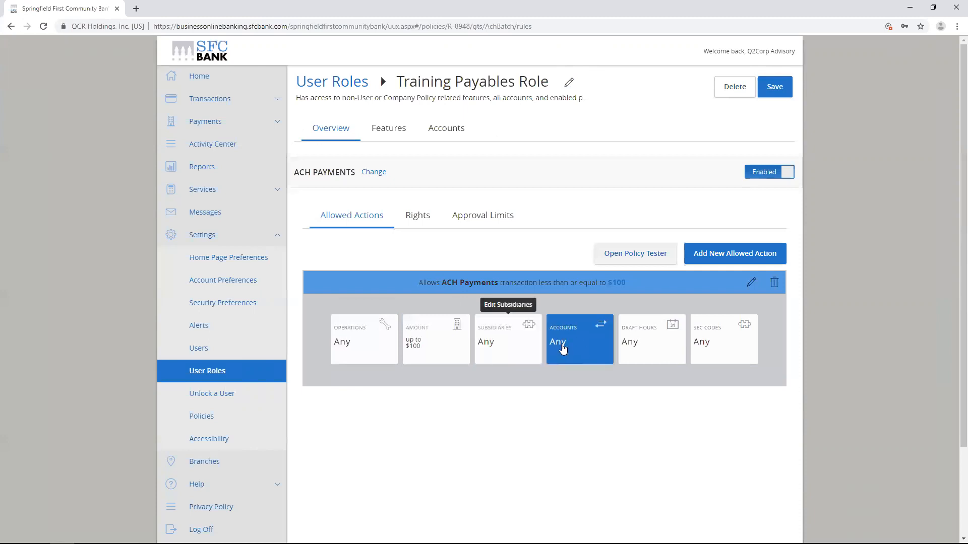
Step: Limit Rule #1 to Internal Checking Accounts, Payroll and Internal CK, leaving Accounts Payable unselected
{"action": "left_click", "coordinate": [563, 344]}
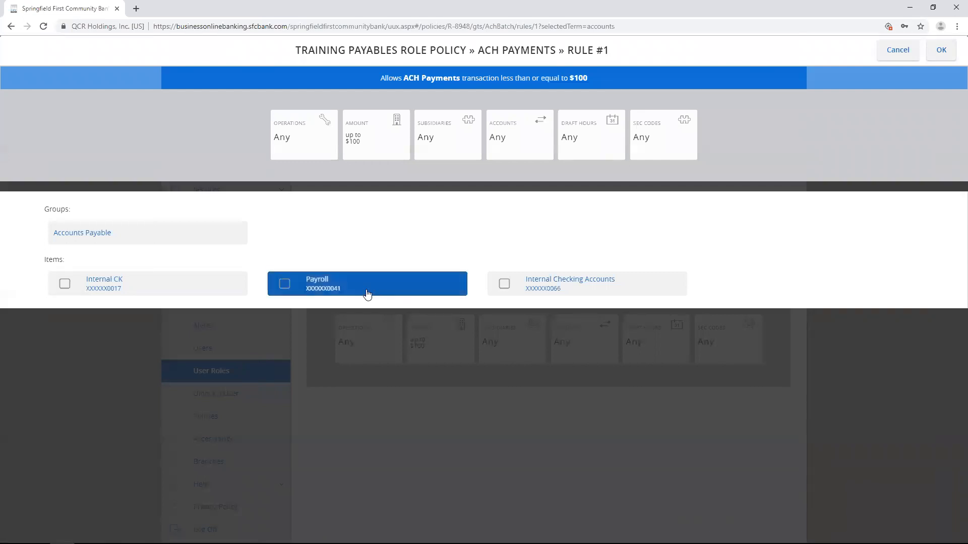
{"action": "left_click", "coordinate": [145, 240]}
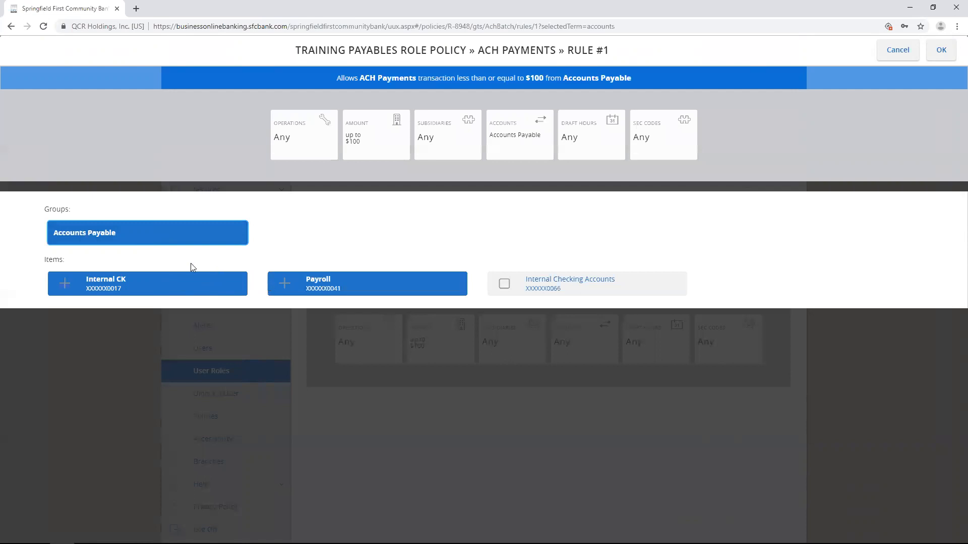
{"action": "left_click", "coordinate": [160, 235]}
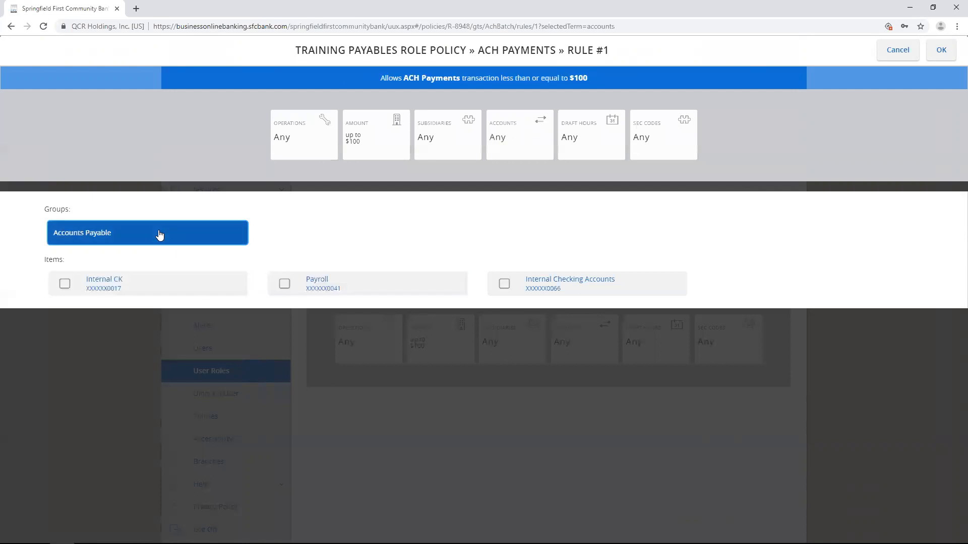
{"action": "left_click", "coordinate": [496, 283]}
{"action": "left_click", "coordinate": [303, 295]}
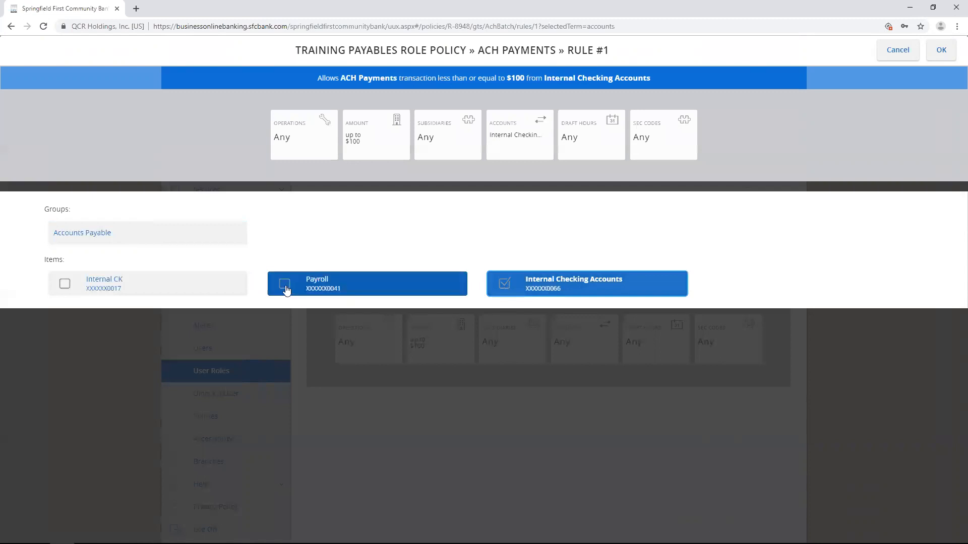
{"action": "left_click", "coordinate": [70, 290]}
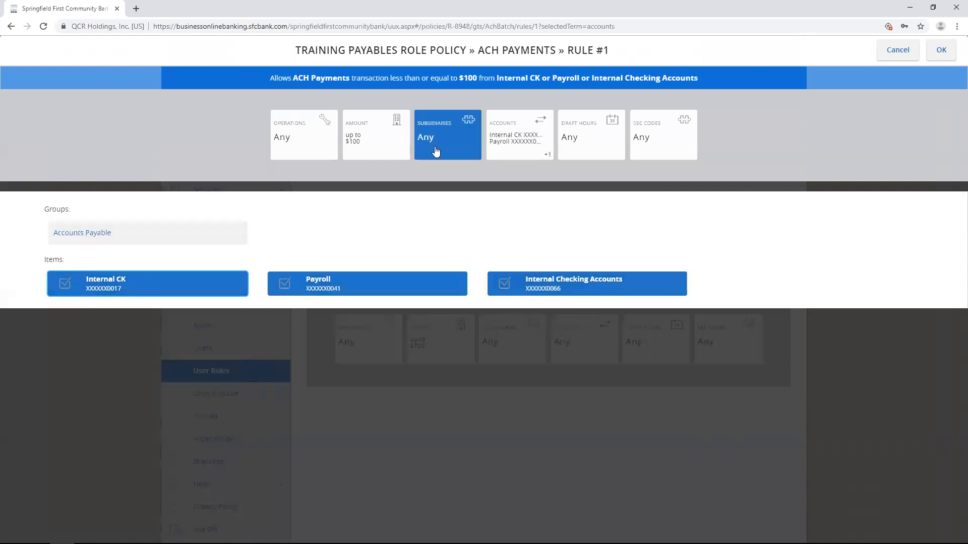
{"action": "left_click", "coordinate": [589, 134]}
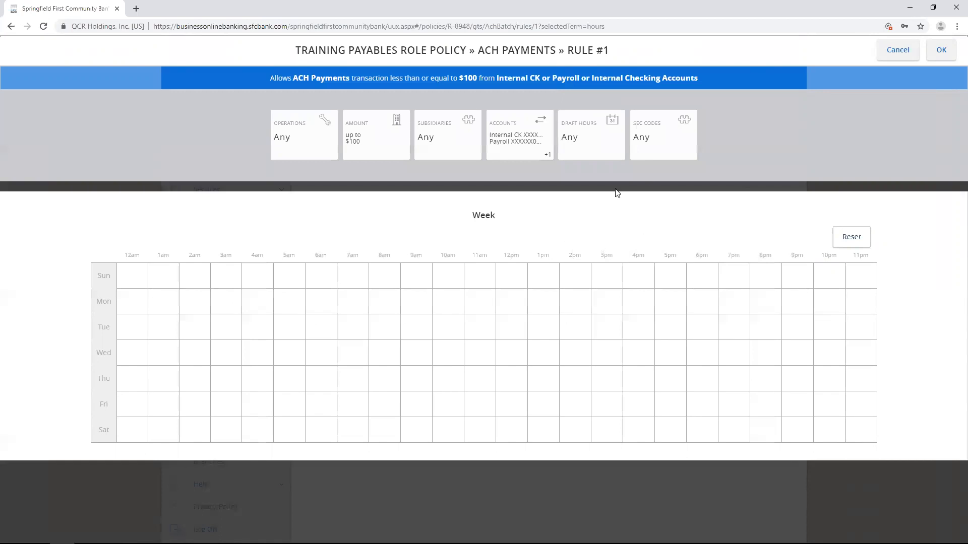
Step: Restrict Rule #1's SEC codes to PPD only and confirm the rule changes
{"action": "left_click", "coordinate": [654, 142]}
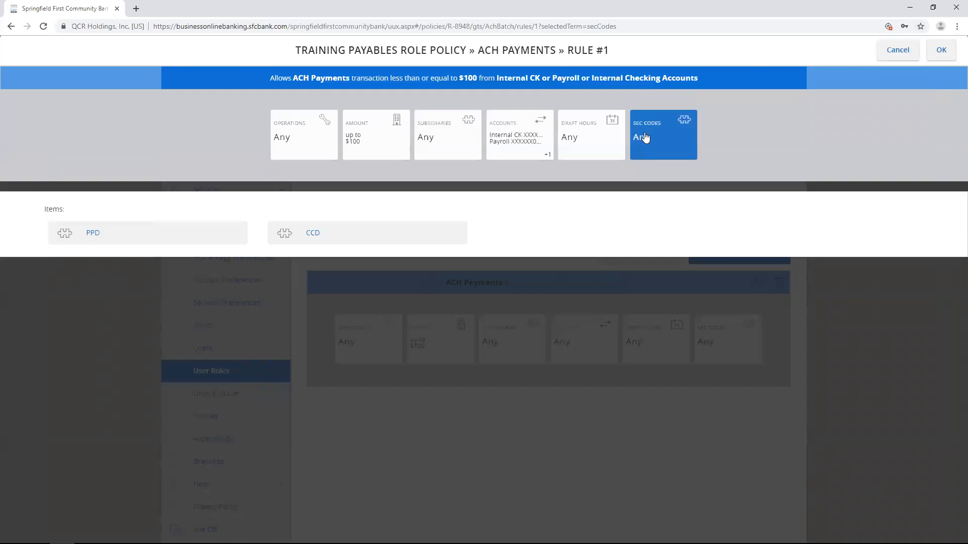
{"action": "left_click", "coordinate": [187, 244]}
{"action": "left_click", "coordinate": [941, 48]}
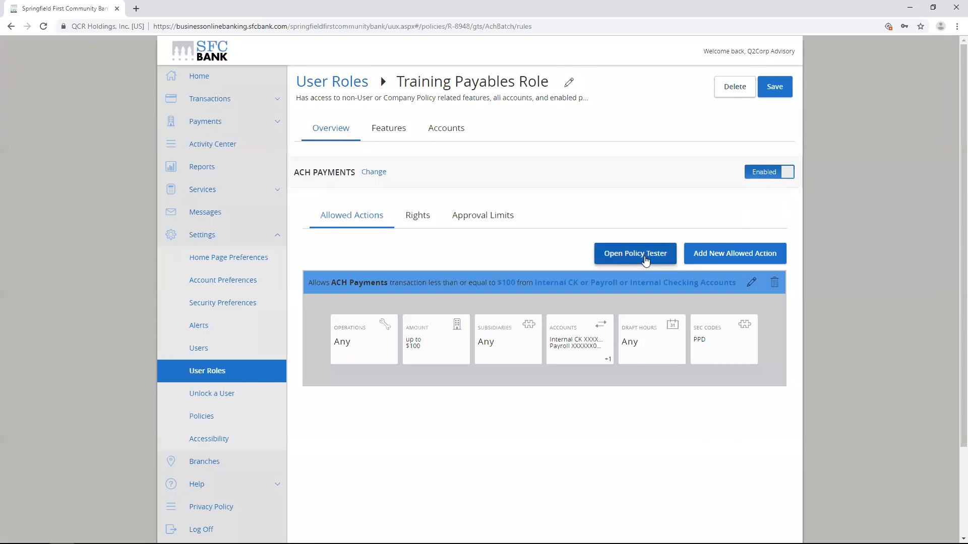
Step: Test a $1,000.00 PPD draft from Internal CK in Policy Tester and review the denial results
{"action": "left_click", "coordinate": [645, 261]}
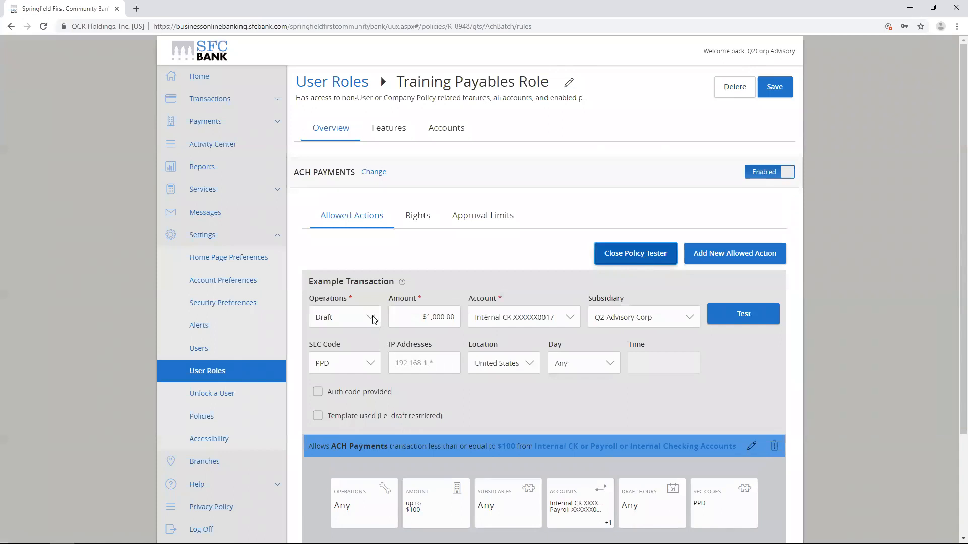
{"action": "left_click", "coordinate": [447, 316]}
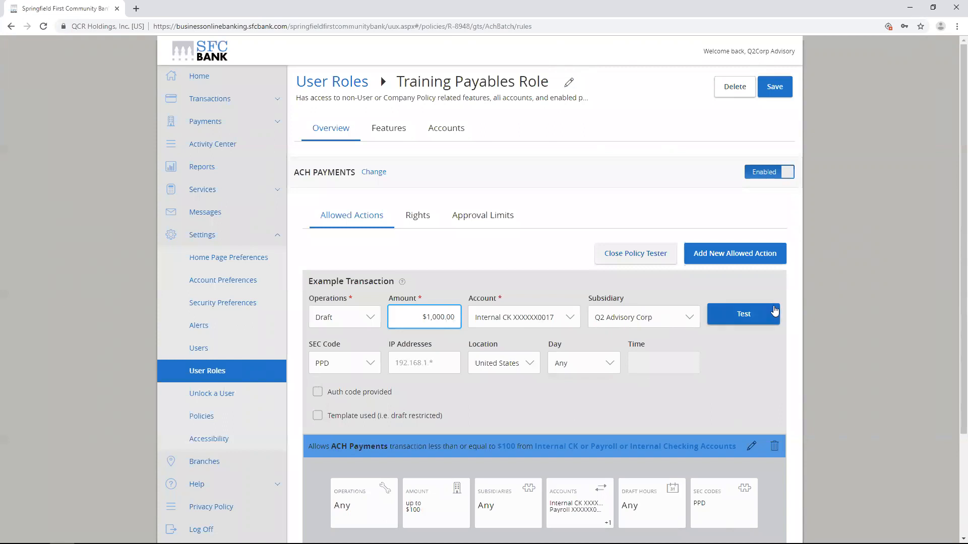
{"action": "left_click", "coordinate": [764, 313]}
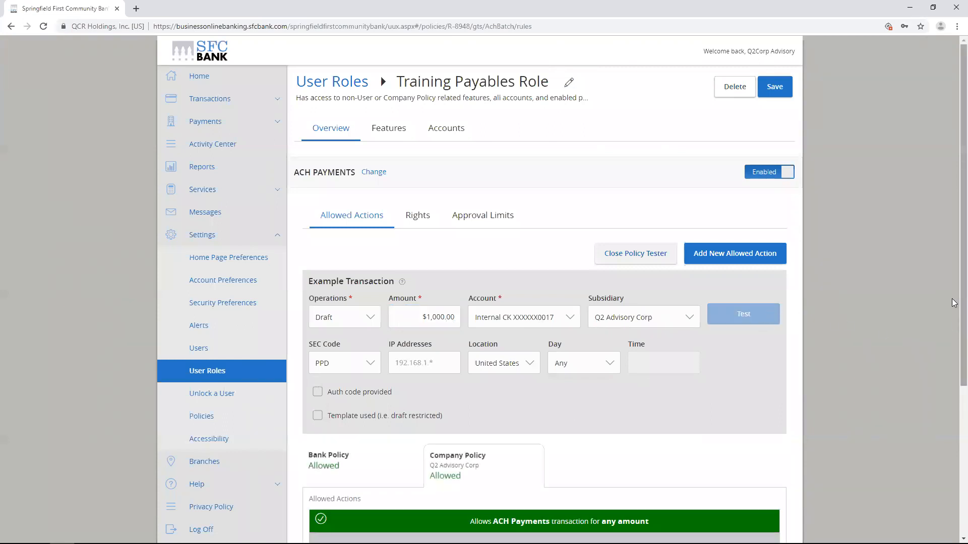
{"action": "scroll", "coordinate": [954, 302], "scroll_direction": "down", "scroll_amount": 3}
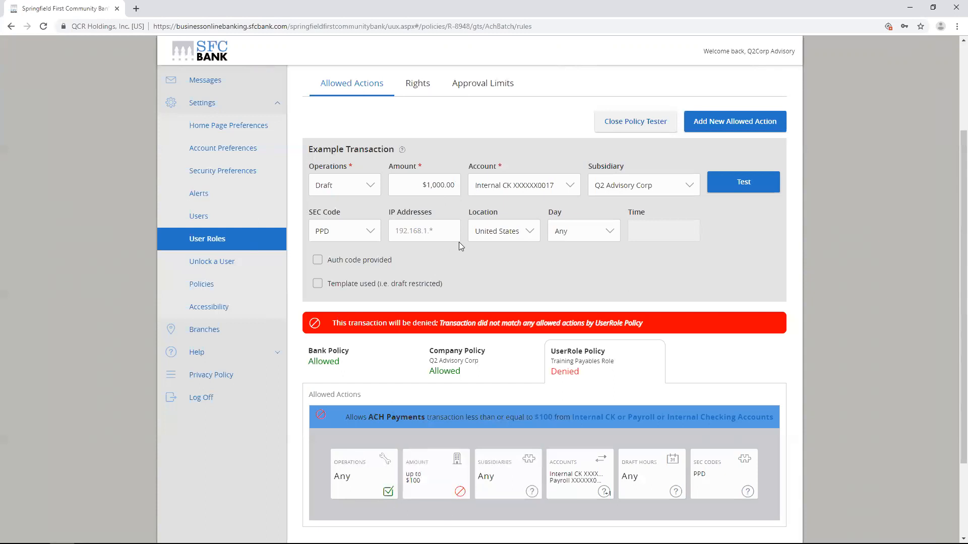
Step: Change the example amount to $10.00 and rerun the test, confirming the transaction is allowed
{"action": "left_click", "coordinate": [455, 185]}
{"action": "key", "text": "BackSpace"}
{"action": "key", "text": "BackSpace"}
{"action": "key", "text": "BackSpace"}
{"action": "key", "text": "BackSpace"}
{"action": "key", "text": "BackSpace"}
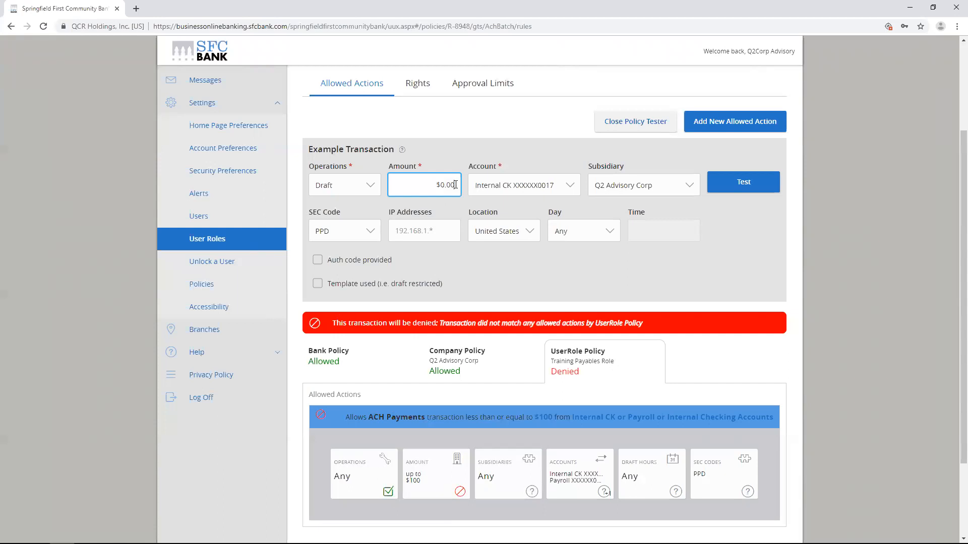
{"action": "type", "text": "10"}
{"action": "type", "text": "0"}
{"action": "type", "text": "0"}
{"action": "key", "text": "BackSpace"}
{"action": "key", "text": "BackSpace"}
{"action": "key", "text": "BackSpace"}
{"action": "type", "text": "0"}
{"action": "left_click", "coordinate": [737, 182]}
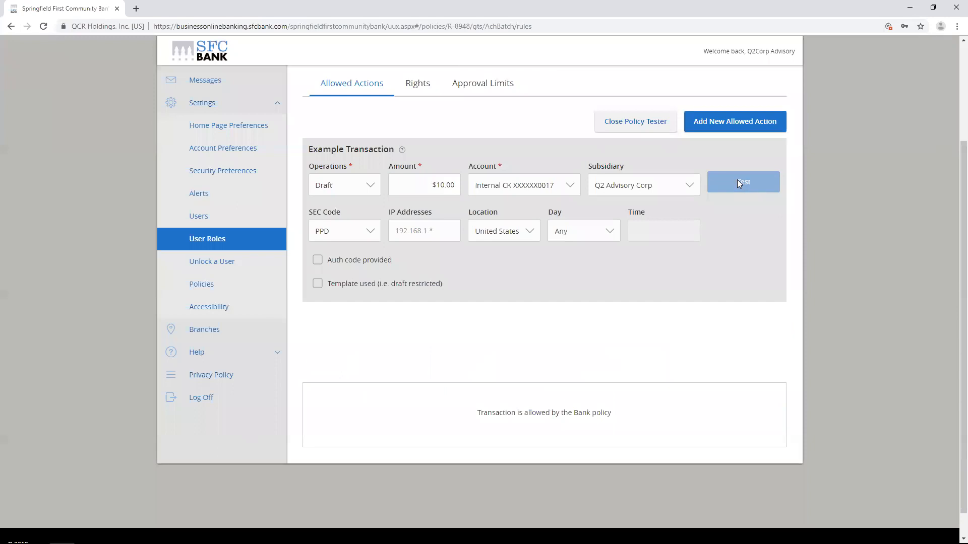
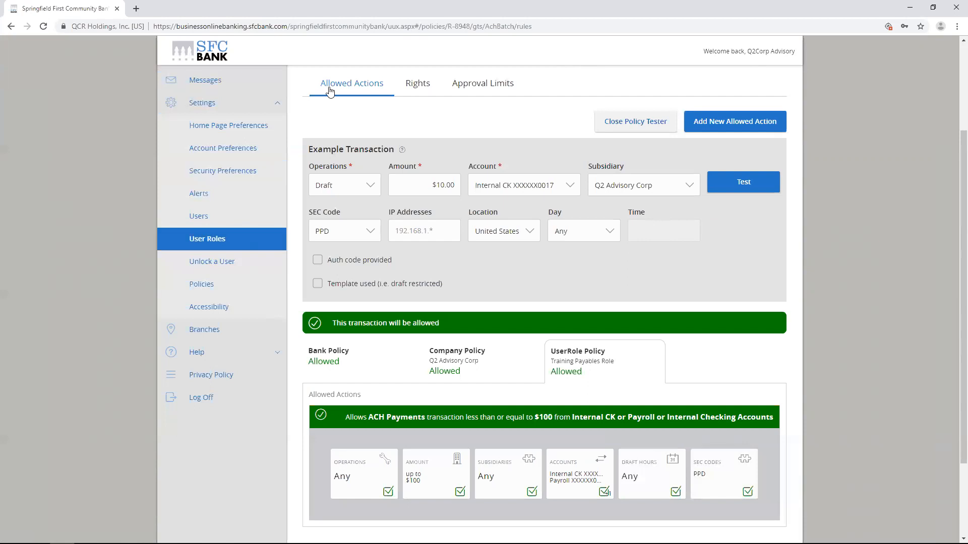
Step: Cancel deleting the Training Payables Role and save its ACH Payments policy allowing PPD up to $100
{"action": "left_click_drag", "start_coordinate": [955, 153], "coordinate": [953, 54]}
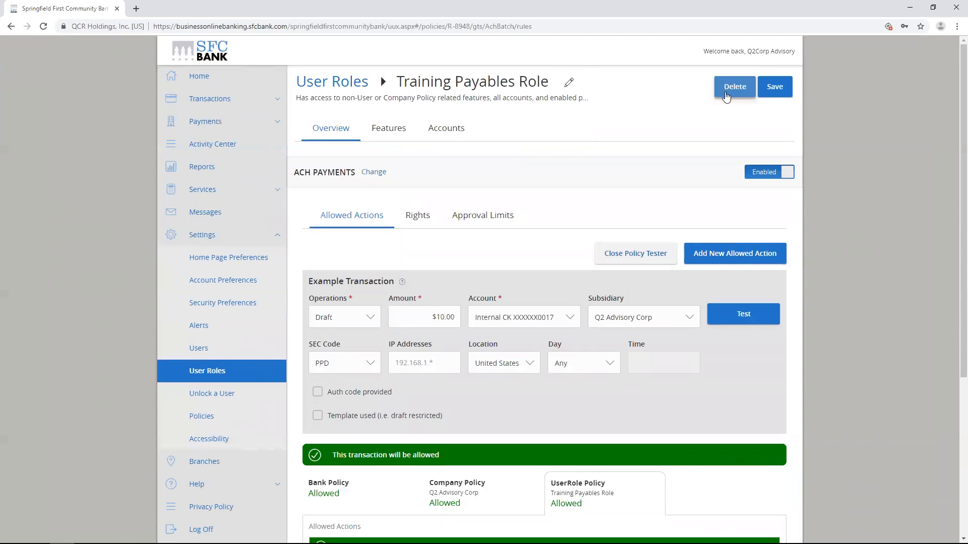
{"action": "left_click", "coordinate": [726, 96]}
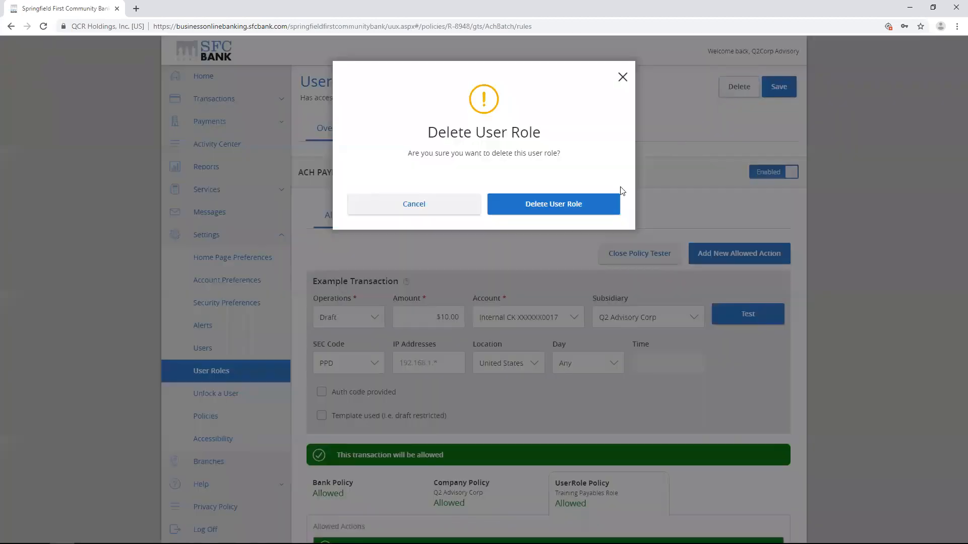
{"action": "left_click", "coordinate": [457, 210]}
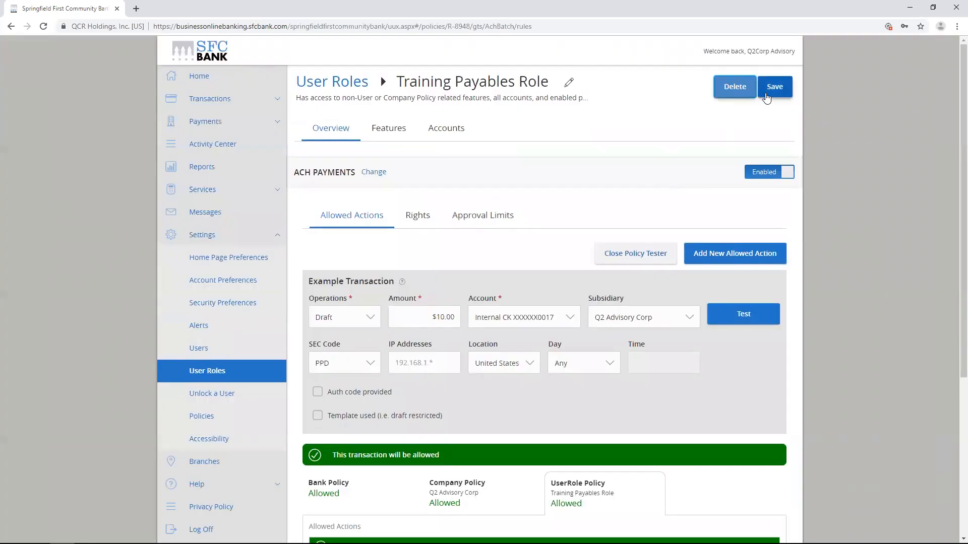
{"action": "left_click", "coordinate": [766, 96]}
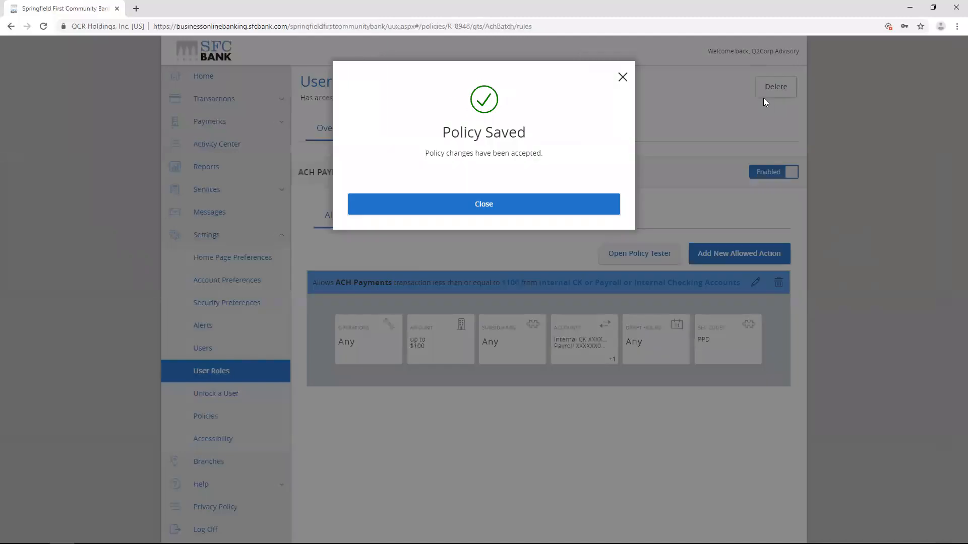
{"action": "left_click", "coordinate": [477, 212]}
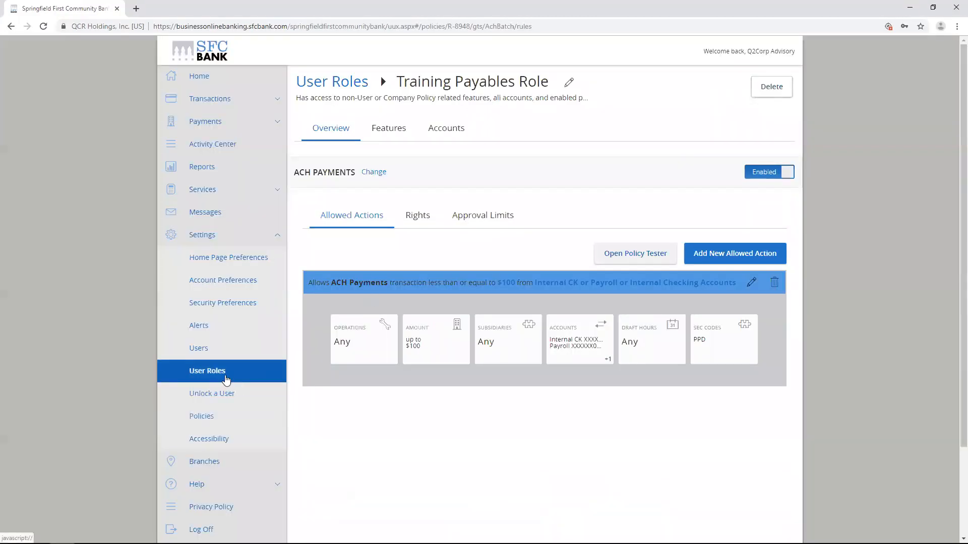
Step: Open the Advisory Admin role to view its $999,999.99 ACH Payments approval limit
{"action": "left_click", "coordinate": [226, 380]}
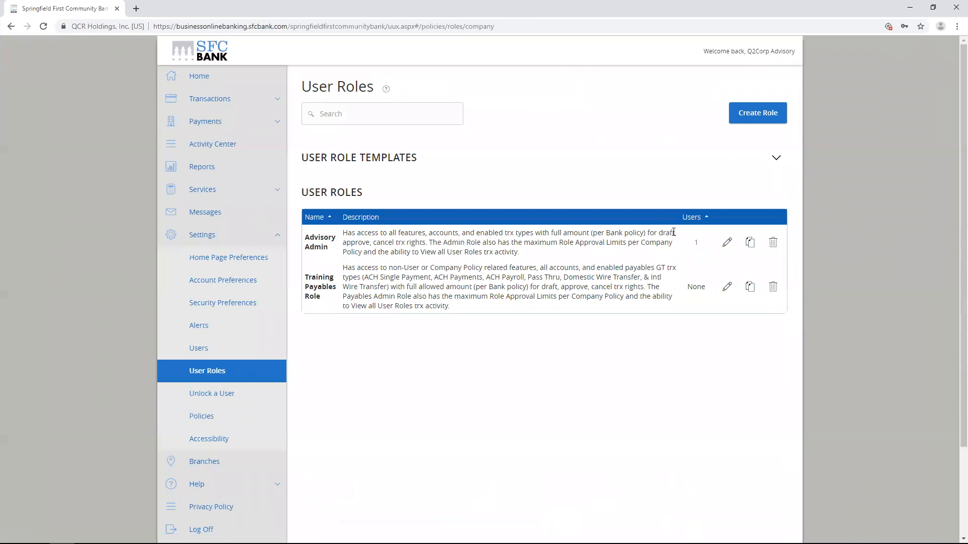
{"action": "left_click", "coordinate": [724, 246]}
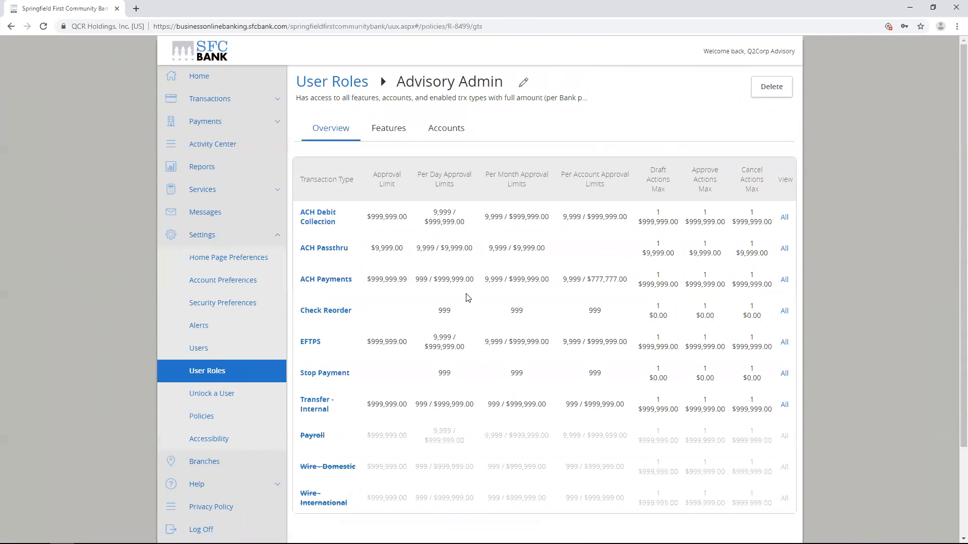
Step: Go to Users under Settings and start a blank New User form
{"action": "left_click", "coordinate": [209, 352]}
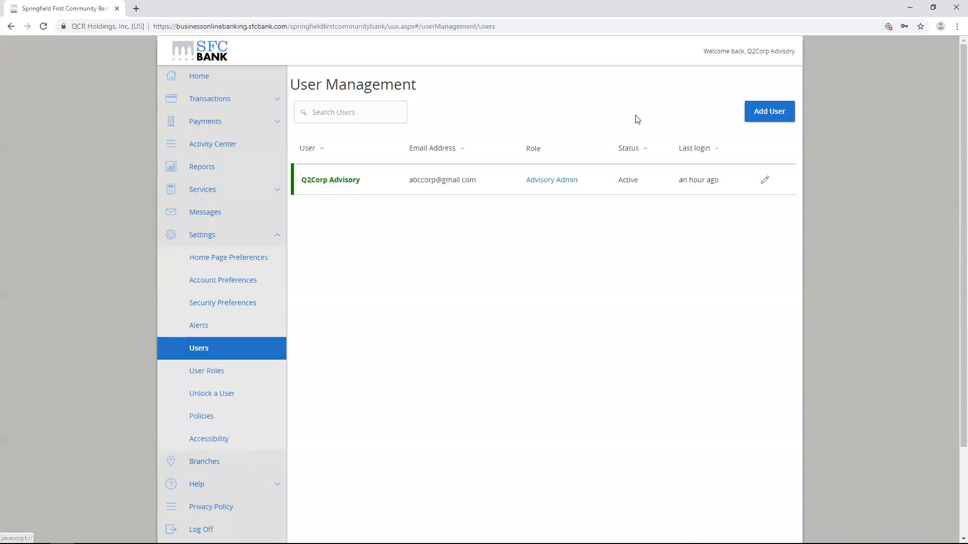
{"action": "left_click", "coordinate": [750, 115]}
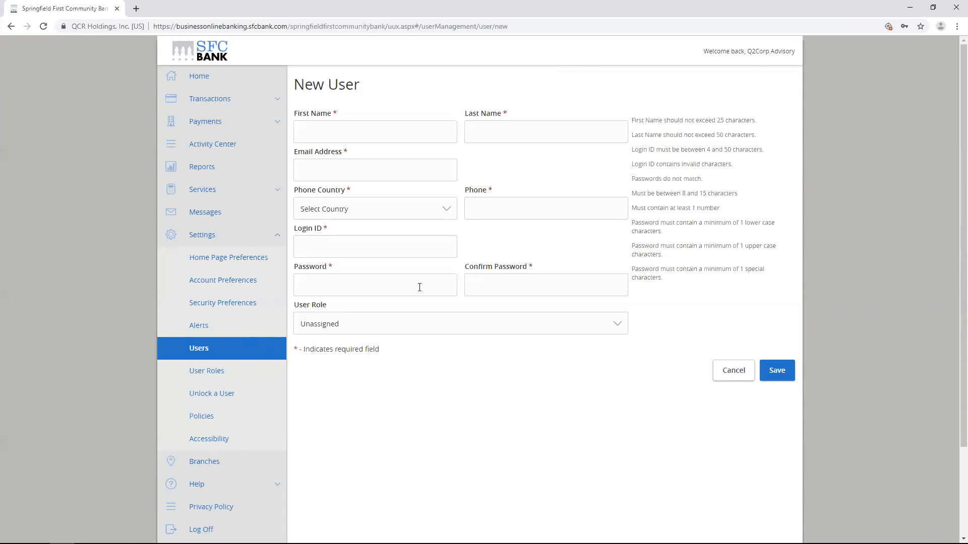
Step: Review the assignable user roles, then cancel the New User form without saving
{"action": "left_click", "coordinate": [620, 327]}
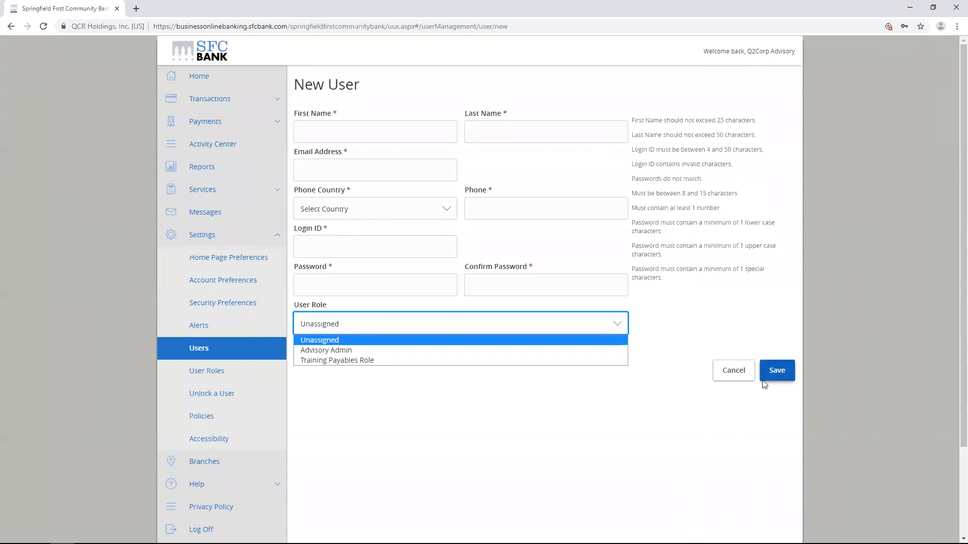
{"action": "left_click", "coordinate": [736, 373]}
{"action": "left_click", "coordinate": [736, 373]}
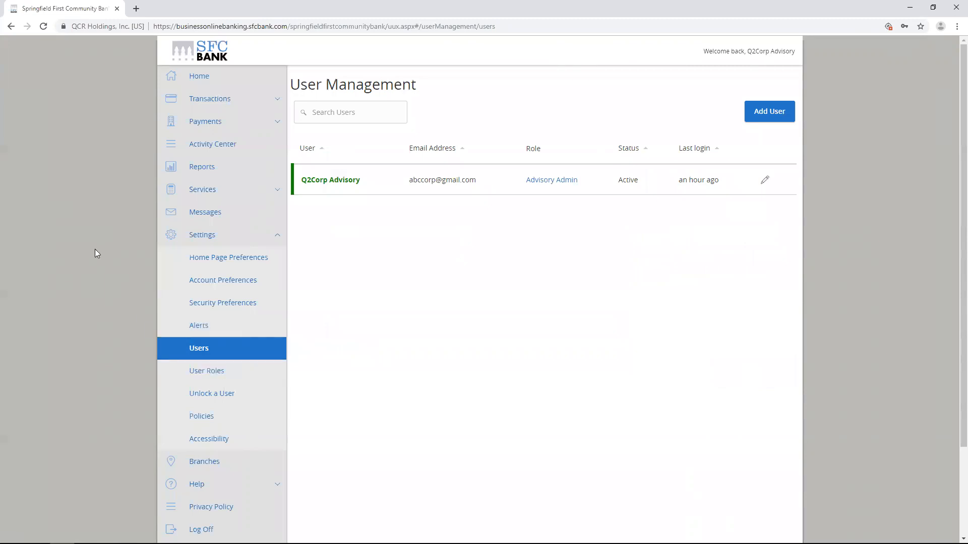
Step: On the Reports page, show the actions for ACH Activity Report - Current Day
{"action": "left_click", "coordinate": [196, 172]}
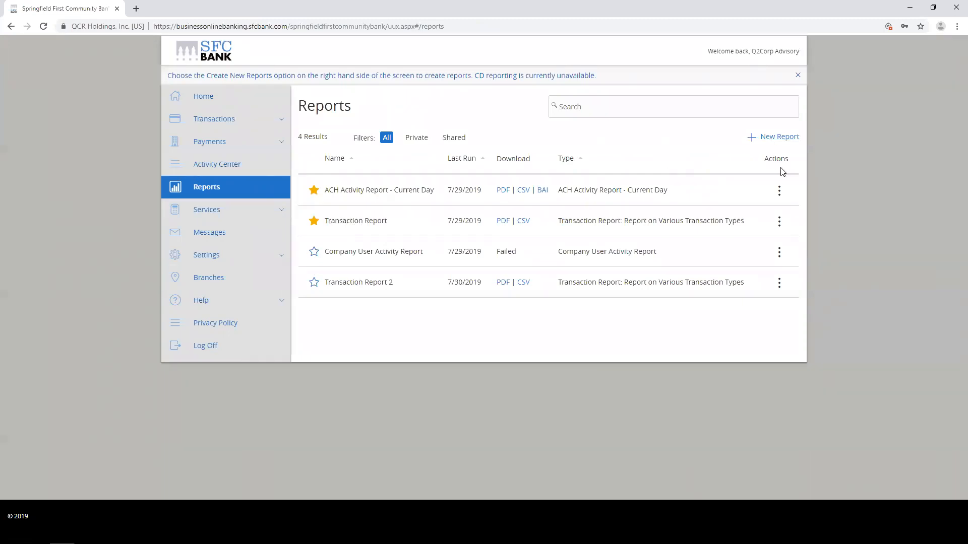
{"action": "left_click", "coordinate": [780, 191]}
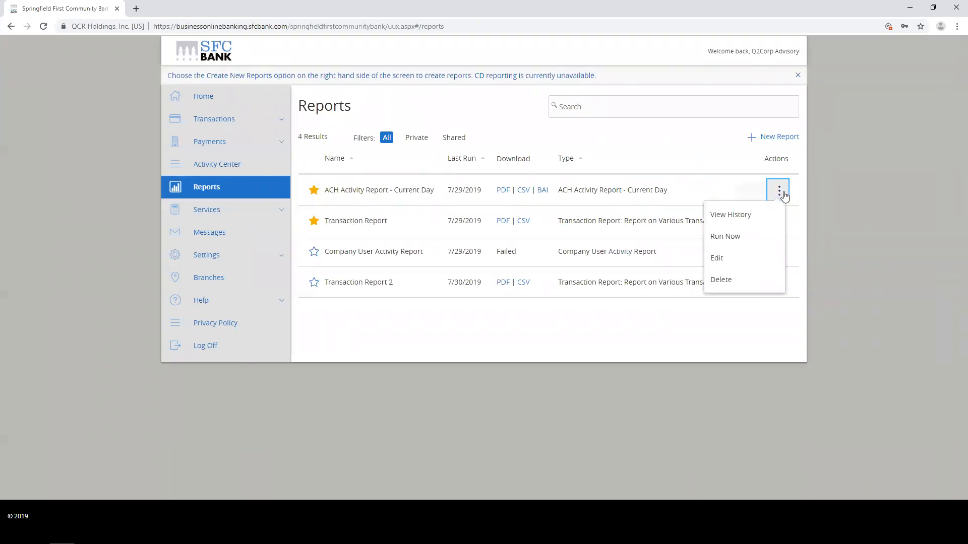
{"action": "left_click", "coordinate": [728, 259]}
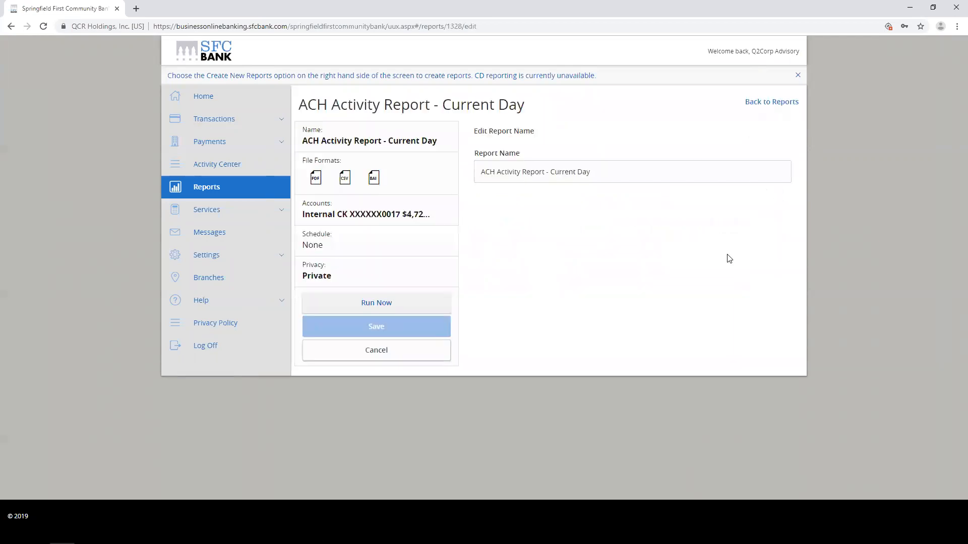
{"action": "left_click", "coordinate": [393, 147]}
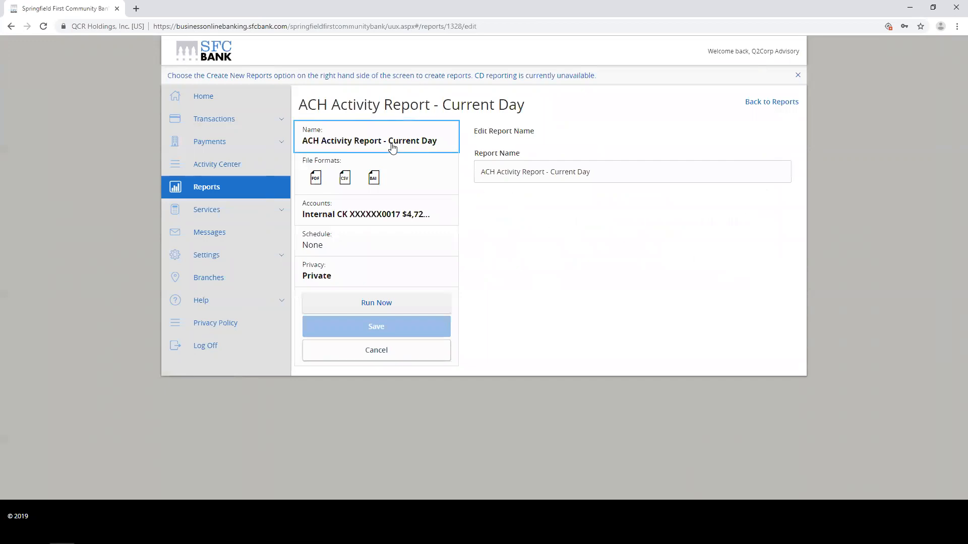
{"action": "left_click", "coordinate": [367, 185]}
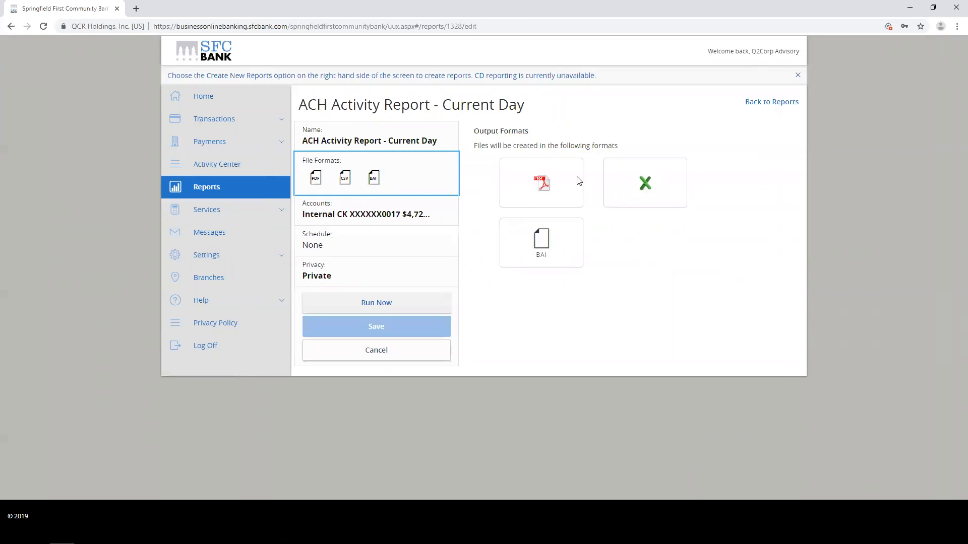
{"action": "left_click", "coordinate": [614, 188]}
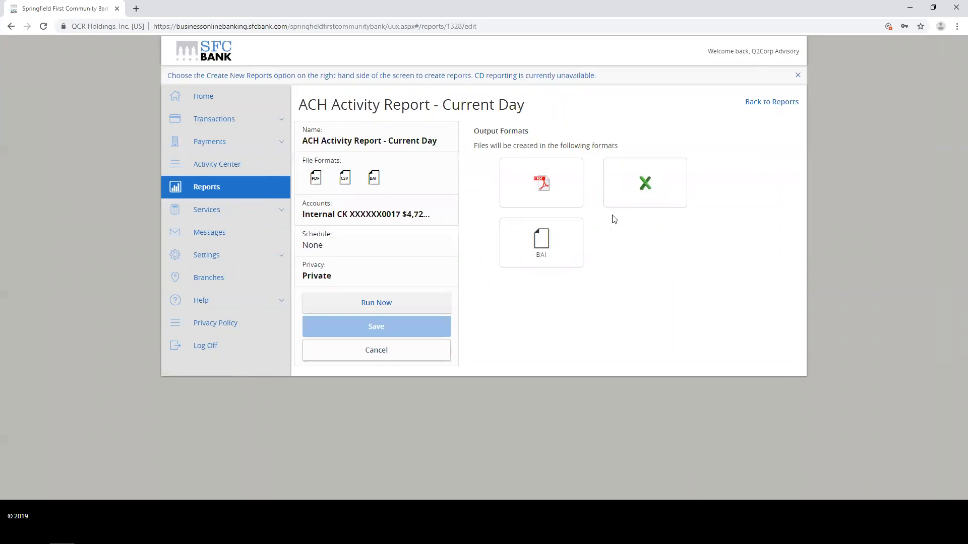
{"action": "left_click", "coordinate": [334, 252]}
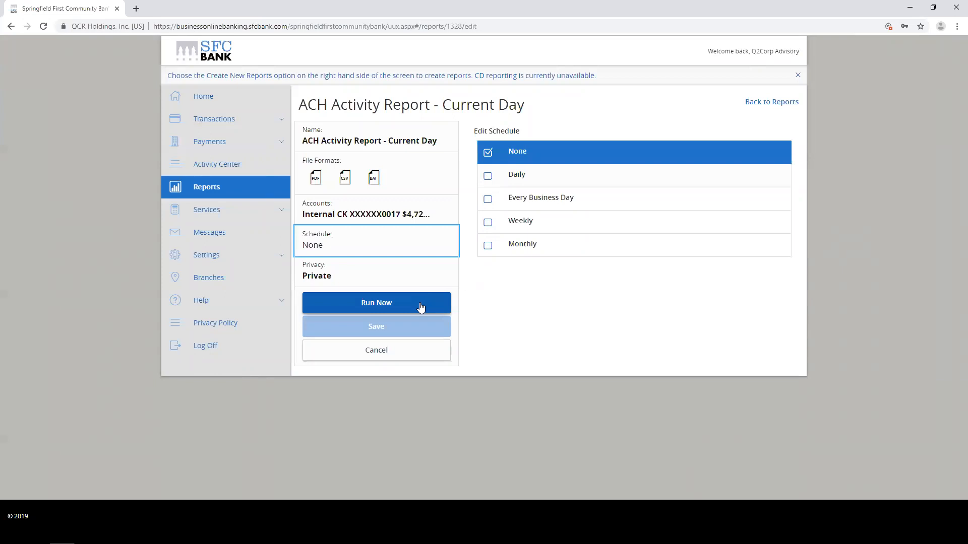
{"action": "left_click", "coordinate": [409, 279]}
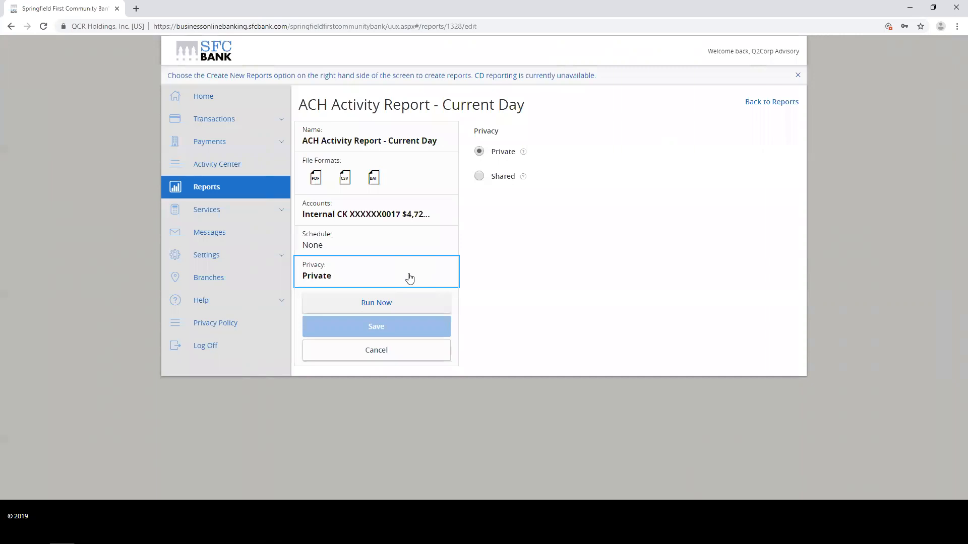
{"action": "left_click", "coordinate": [764, 104]}
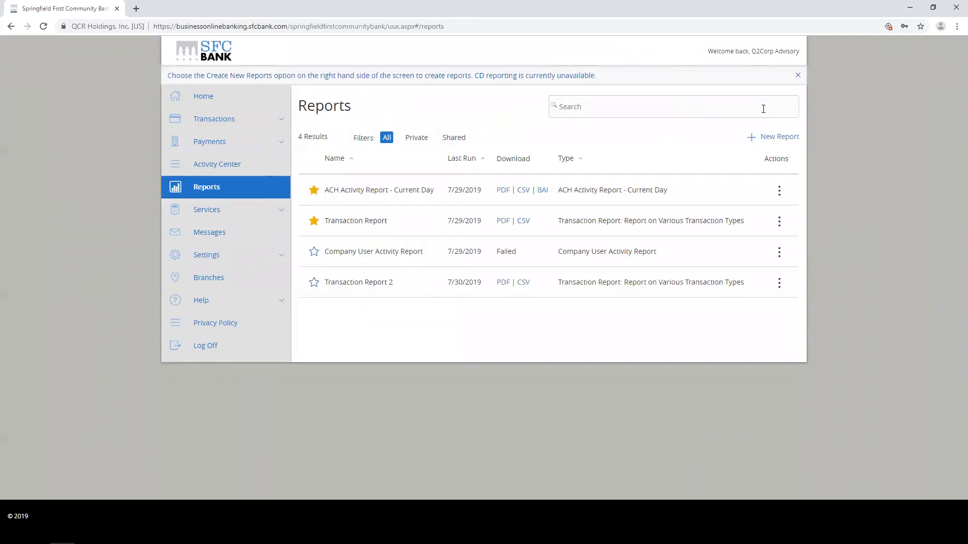
Step: List the new report types, from Account Activity Report to ZBA Activity Report
{"action": "left_click", "coordinate": [778, 141]}
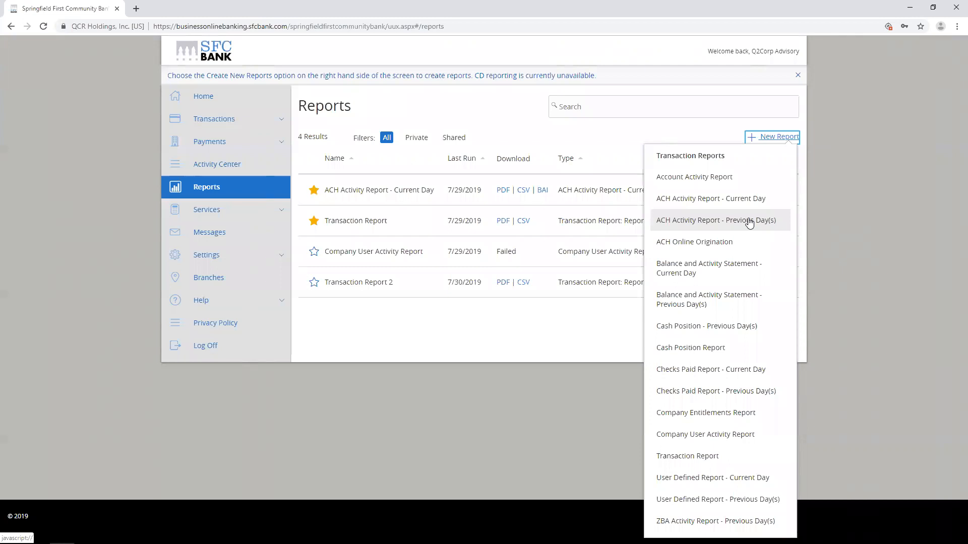
Step: Create a new Transaction Report and name it 'TEst Tran Report'
{"action": "left_click", "coordinate": [723, 457]}
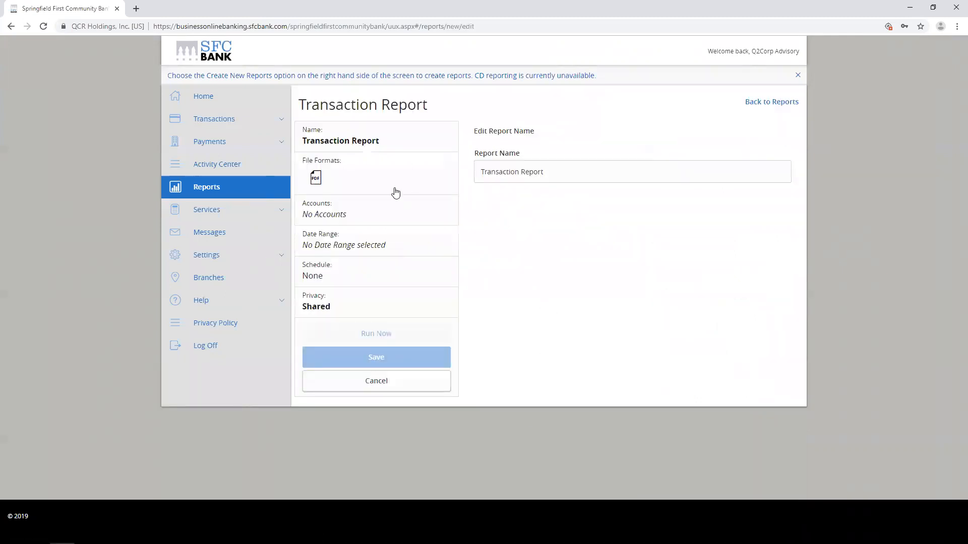
{"action": "left_click", "coordinate": [502, 172]}
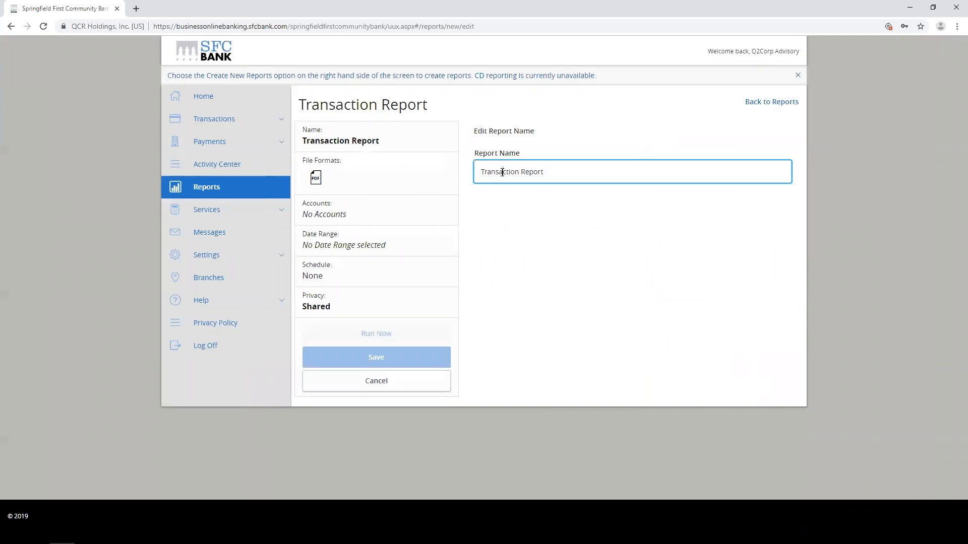
{"action": "type", "text": "TE"}
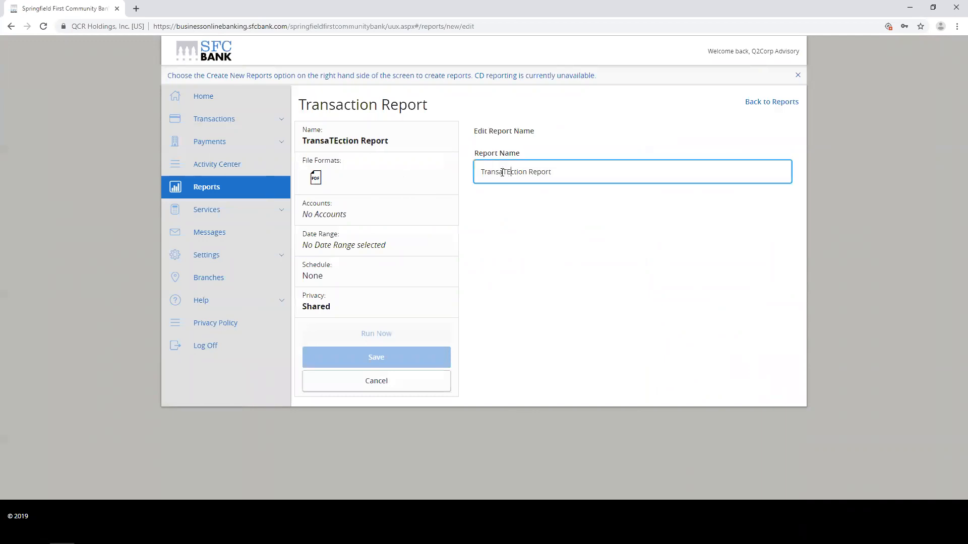
{"action": "key", "text": "BackSpace"}
{"action": "key", "text": "BackSpace"}
{"action": "key", "text": "BackSpace"}
{"action": "key", "text": "BackSpace"}
{"action": "key", "text": "BackSpace"}
{"action": "key", "text": "BackSpace"}
{"action": "key", "text": "BackSpace"}
{"action": "key", "text": "BackSpace"}
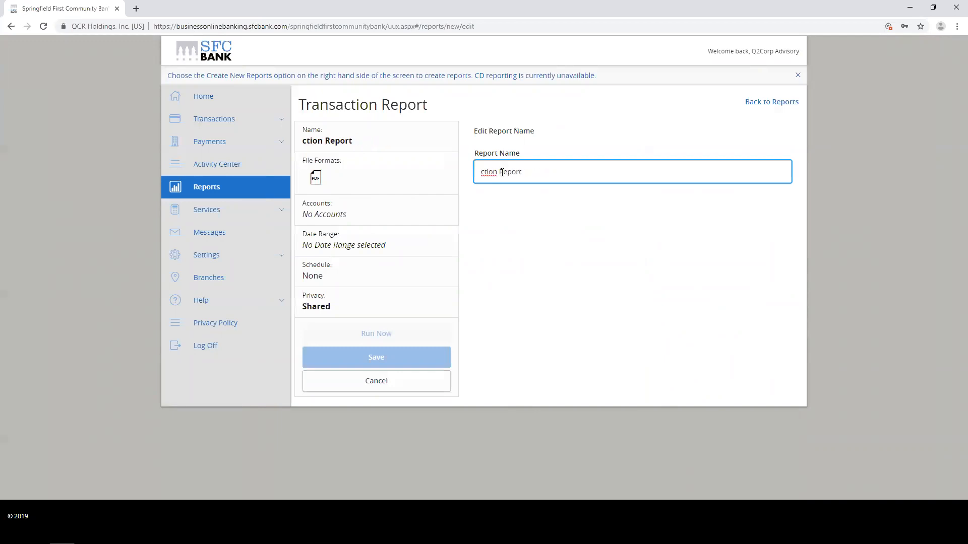
{"action": "type", "text": "TEst "}
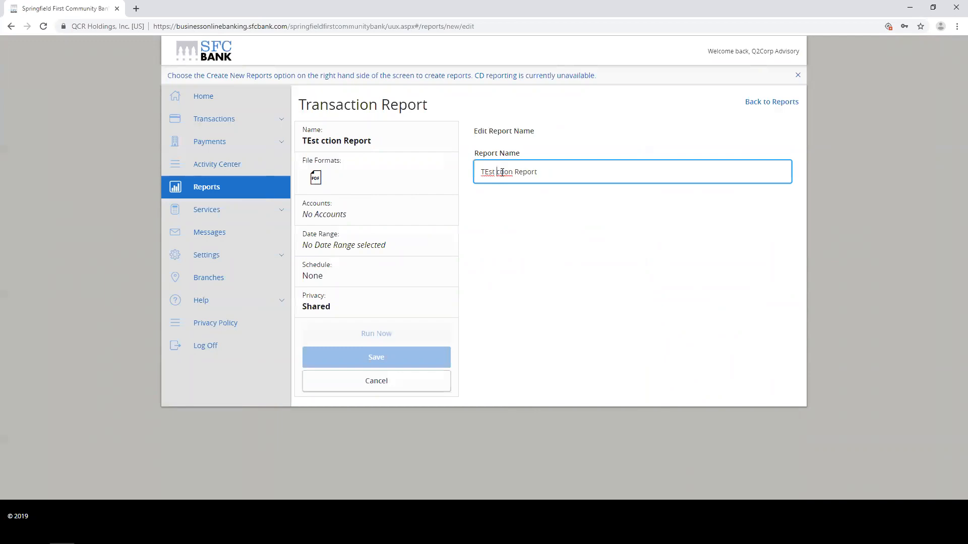
{"action": "type", "text": "Tran"}
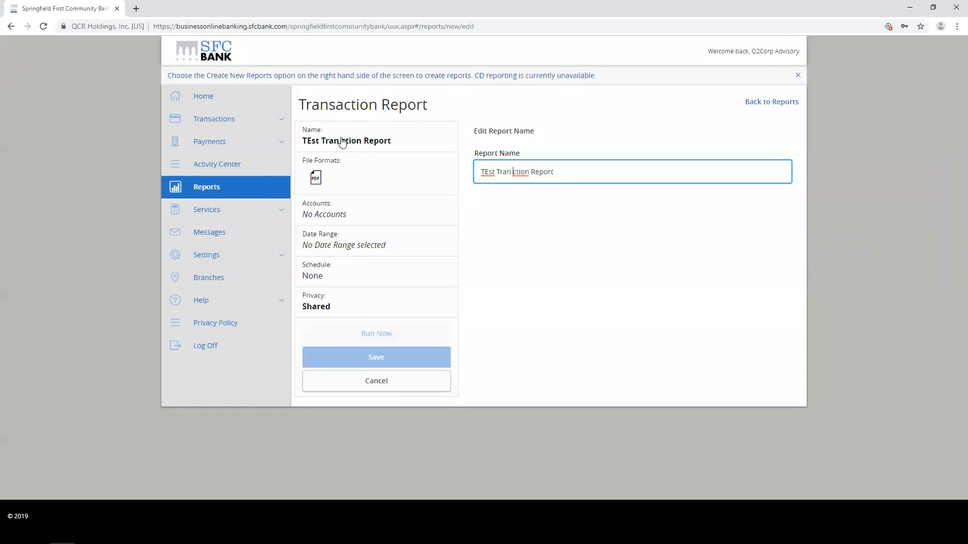
{"action": "left_click", "coordinate": [557, 171]}
{"action": "key", "text": "BackSpace"}
{"action": "key", "text": "BackSpace"}
{"action": "key", "text": "BackSpace"}
{"action": "key", "text": "BackSpace"}
{"action": "key", "text": "BackSpace"}
{"action": "key", "text": "BackSpace"}
{"action": "key", "text": "BackSpace"}
{"action": "key", "text": "BackSpace"}
{"action": "key", "text": "BackSpace"}
{"action": "type", "text": "Repor"}
Step: Try selecting accounts by the Company A and Accounts Payable labels
{"action": "left_click", "coordinate": [360, 212]}
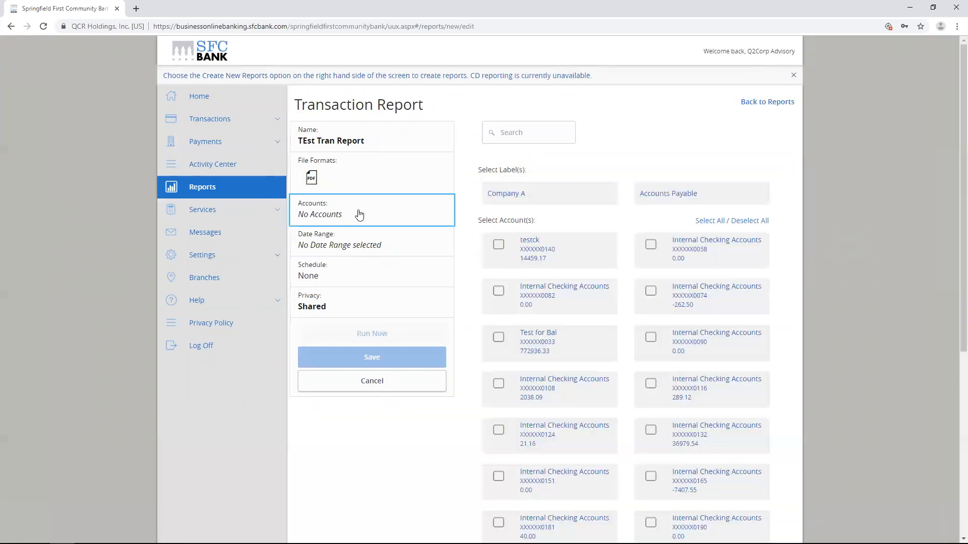
{"action": "left_click", "coordinate": [518, 199]}
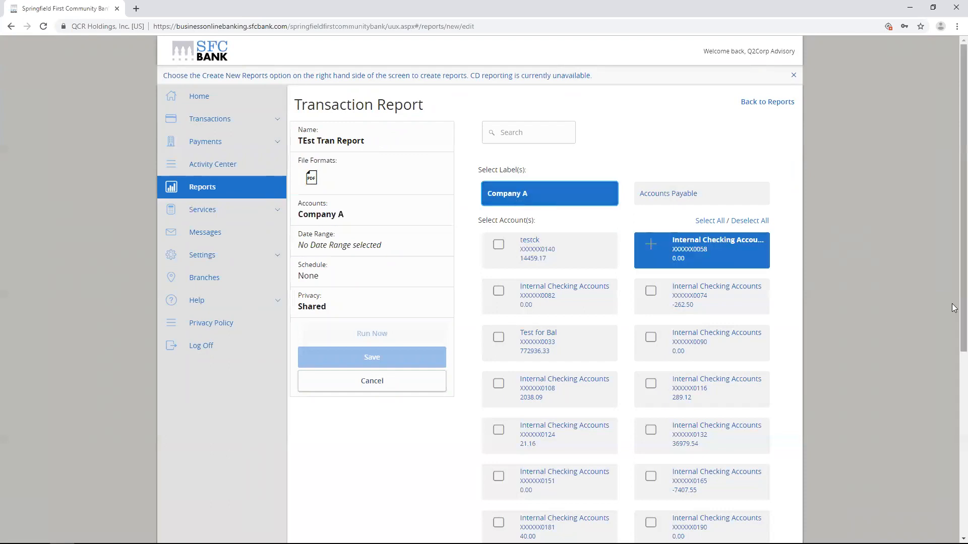
{"action": "scroll", "coordinate": [954, 337], "scroll_direction": "down", "scroll_amount": 5}
{"action": "scroll", "coordinate": [952, 453], "scroll_direction": "up", "scroll_amount": 4}
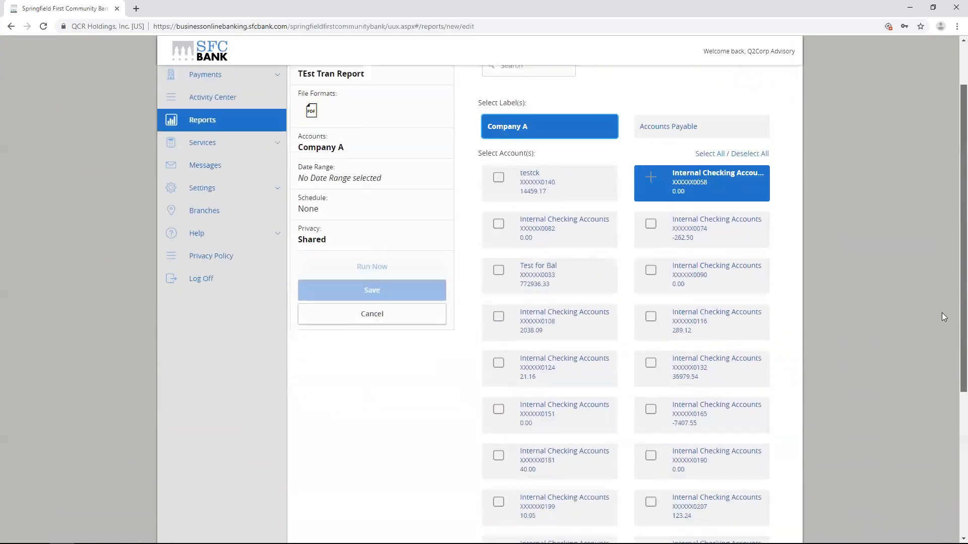
{"action": "scroll", "coordinate": [941, 307], "scroll_direction": "up", "scroll_amount": 1}
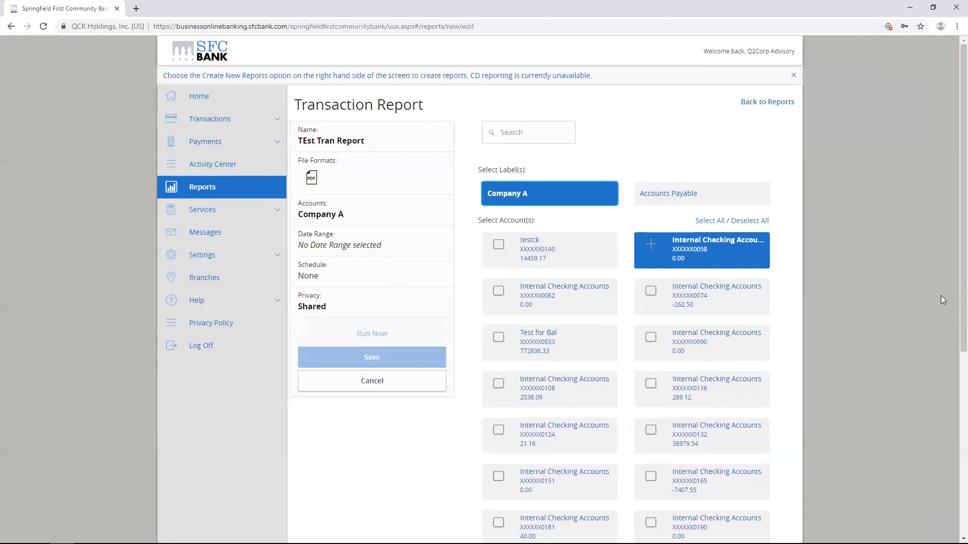
{"action": "left_click", "coordinate": [592, 207]}
{"action": "left_click", "coordinate": [646, 200]}
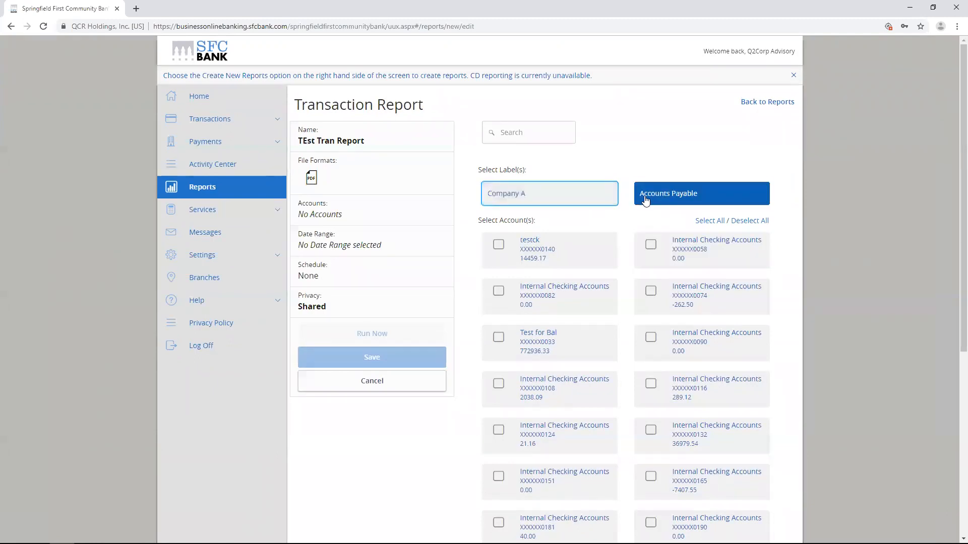
{"action": "mouse_move", "coordinate": [956, 225]}
{"action": "left_mouse_down"}
{"action": "mouse_move", "coordinate": [953, 363]}
{"action": "mouse_move", "coordinate": [937, 223]}
{"action": "left_mouse_up"}
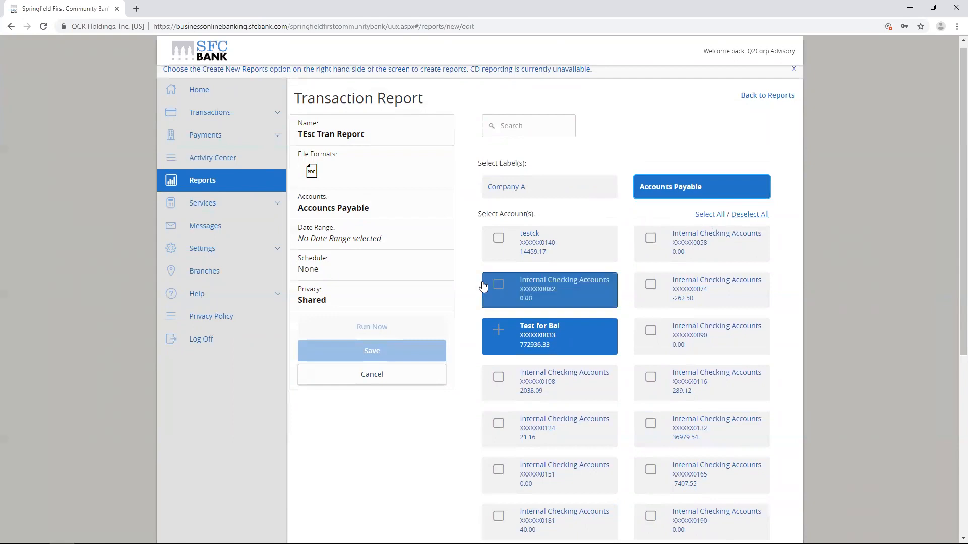
Step: Deselect all accounts and select only the Payroll account ($405.04)
{"action": "left_click", "coordinate": [735, 215]}
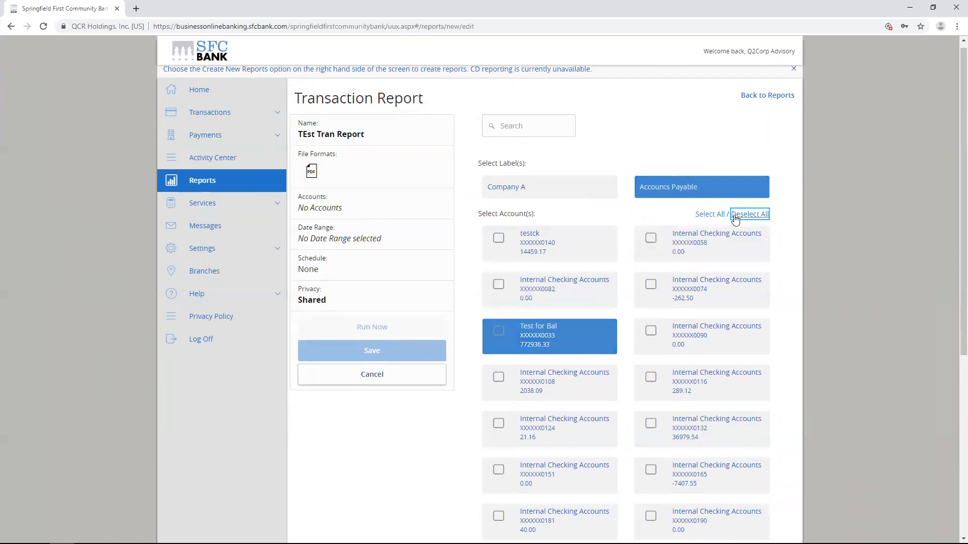
{"action": "left_click", "coordinate": [498, 242]}
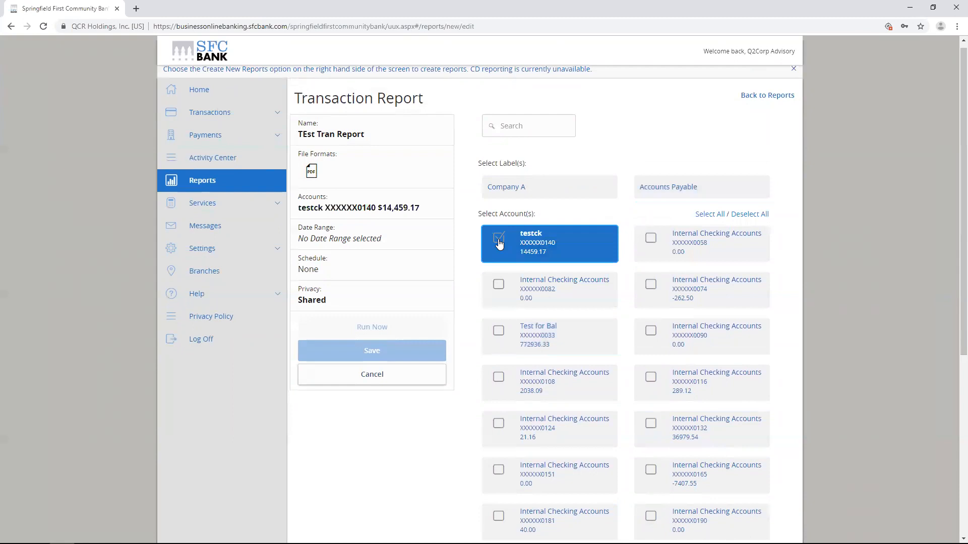
{"action": "left_click", "coordinate": [499, 242]}
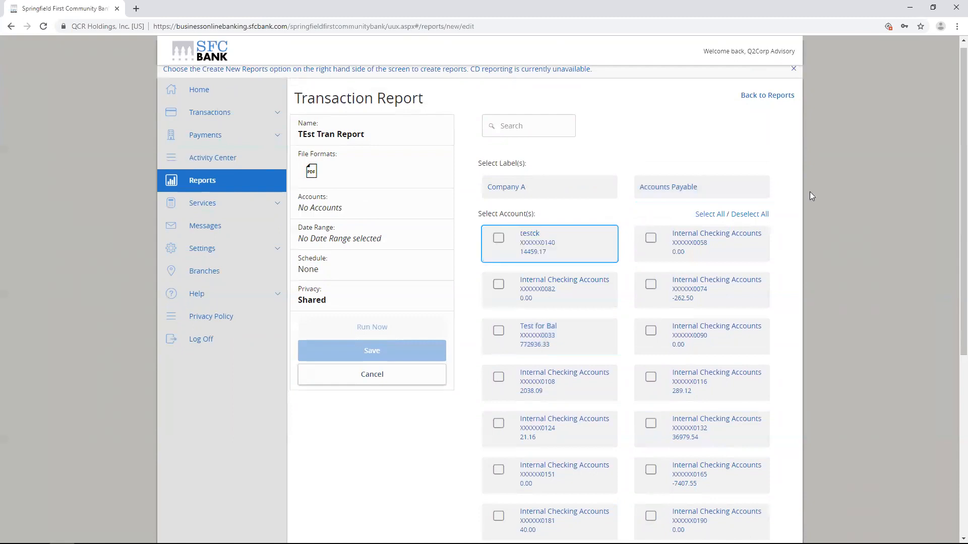
{"action": "scroll", "coordinate": [952, 183], "scroll_direction": "down", "scroll_amount": 4}
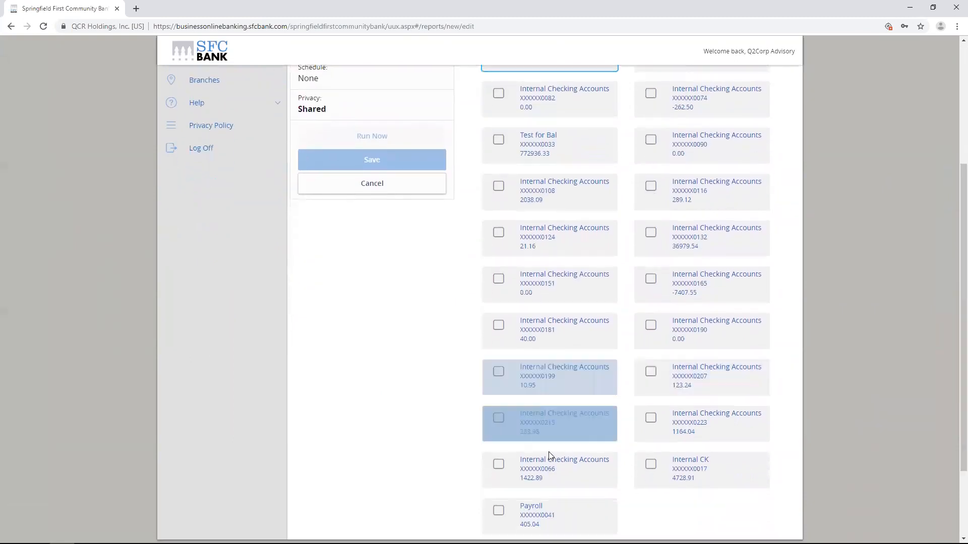
{"action": "left_click", "coordinate": [495, 529]}
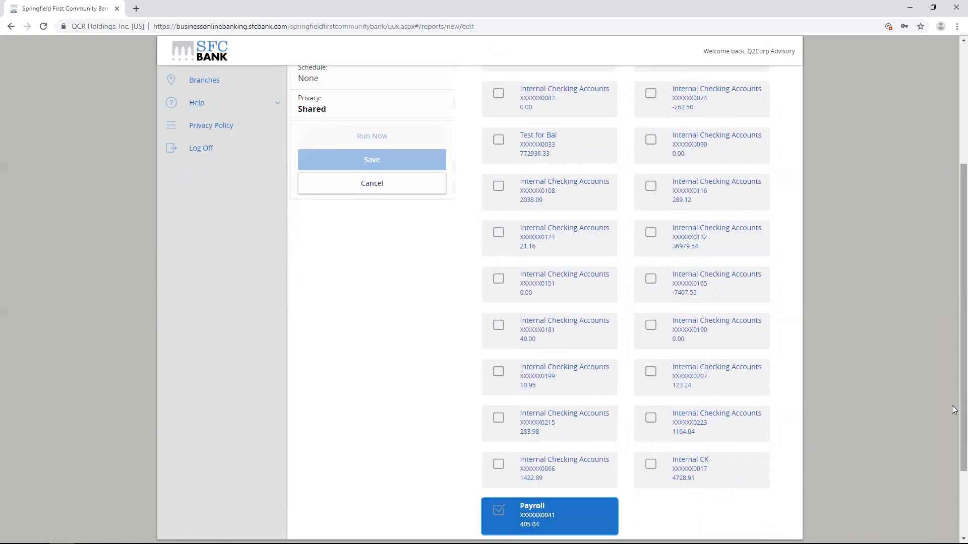
{"action": "scroll", "coordinate": [950, 378], "scroll_direction": "up", "scroll_amount": 2}
{"action": "scroll", "coordinate": [942, 333], "scroll_direction": "up", "scroll_amount": 2}
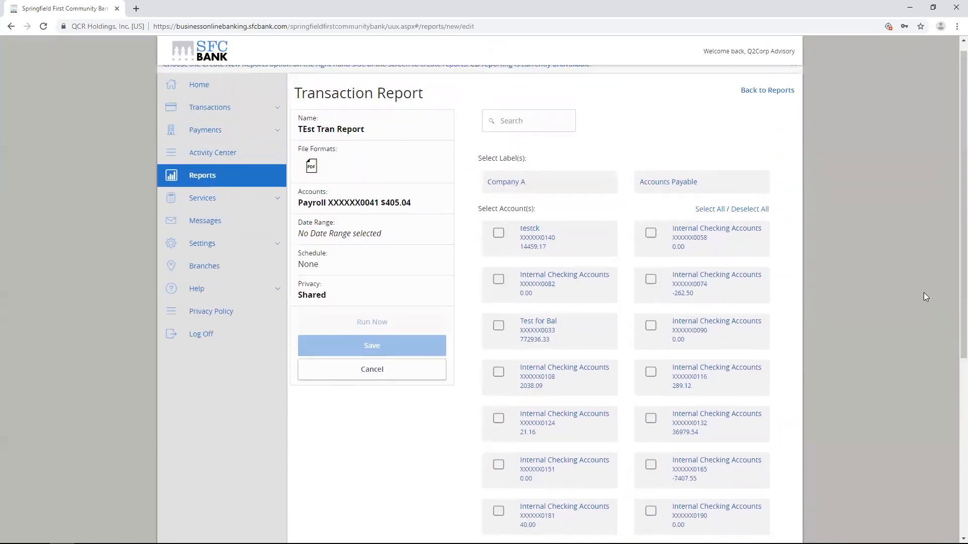
Step: Set the report's date range to Last 30 Days under Dynamic Dates and view schedule options
{"action": "left_click", "coordinate": [329, 230]}
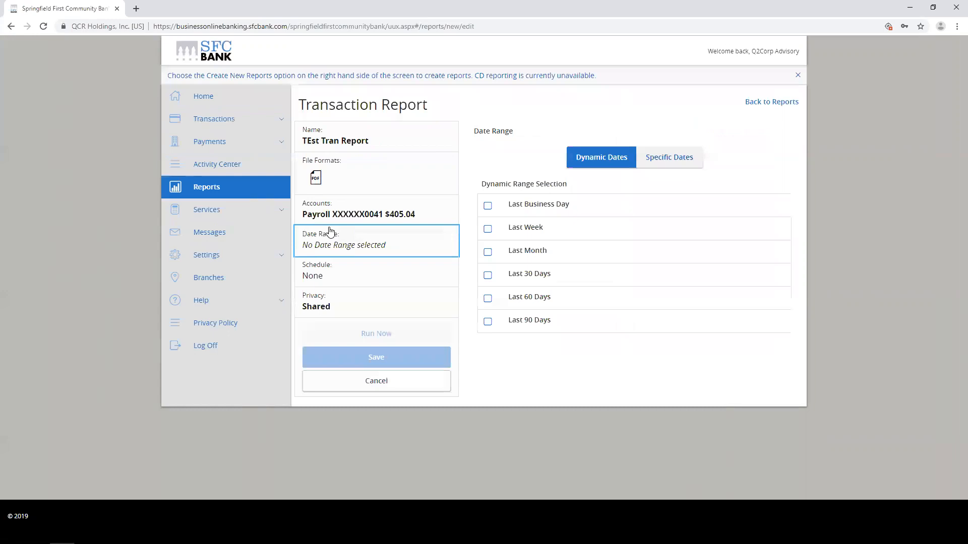
{"action": "left_click", "coordinate": [487, 253]}
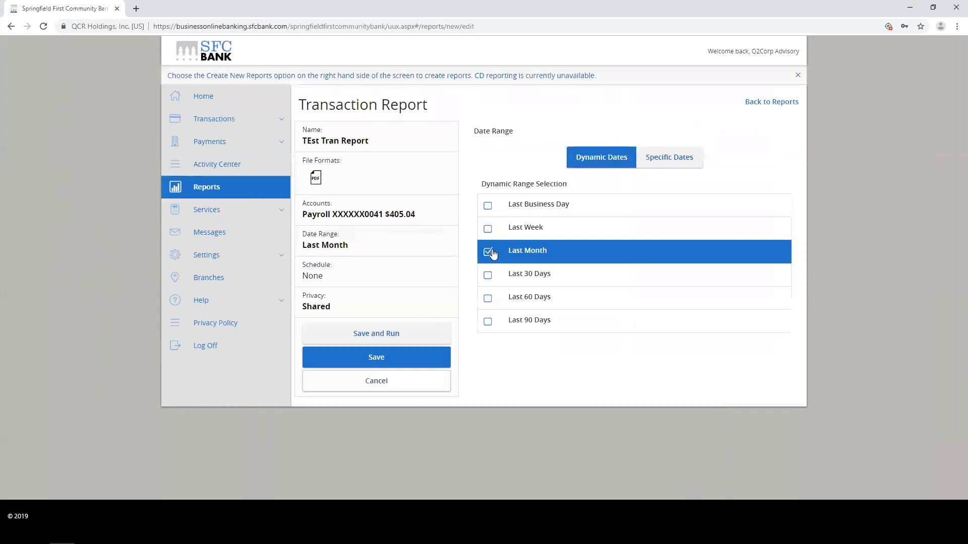
{"action": "left_click", "coordinate": [489, 278]}
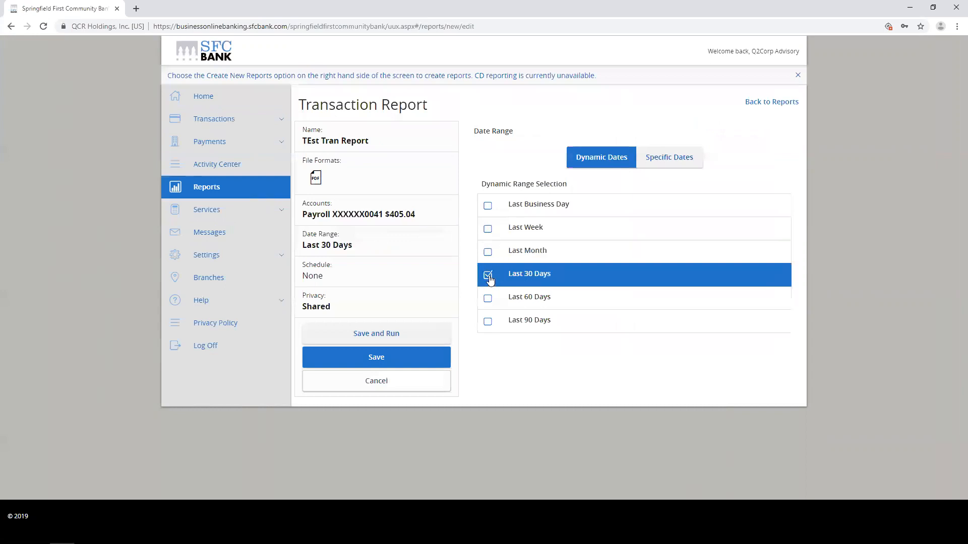
{"action": "left_click", "coordinate": [363, 279]}
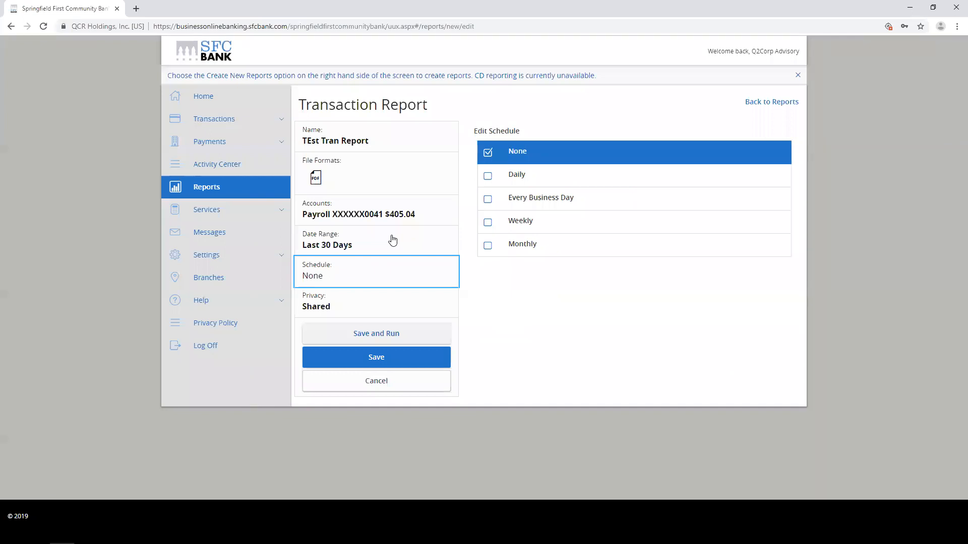
Step: Save and run TEst Tran Report, then download and open Transaction Report 2 as PDF
{"action": "left_click", "coordinate": [392, 341]}
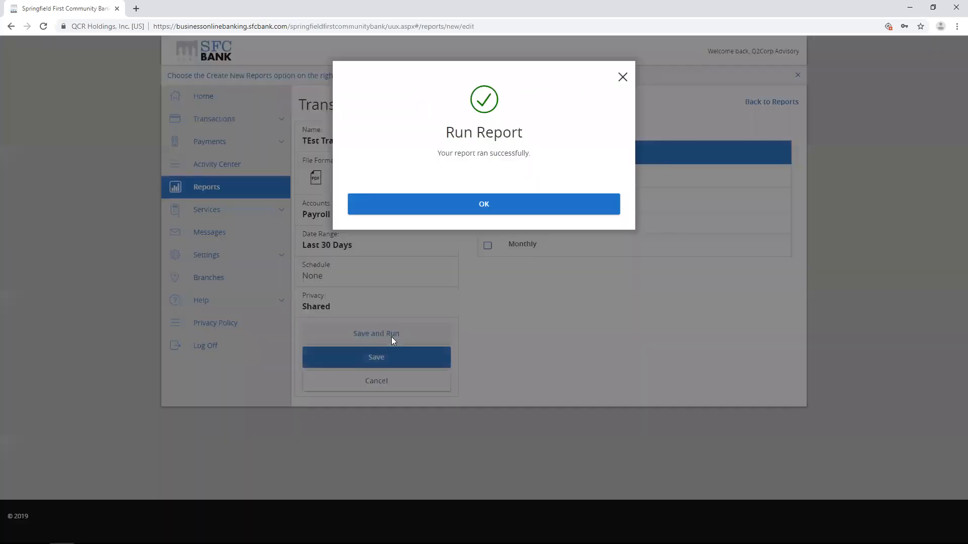
{"action": "left_click", "coordinate": [467, 203]}
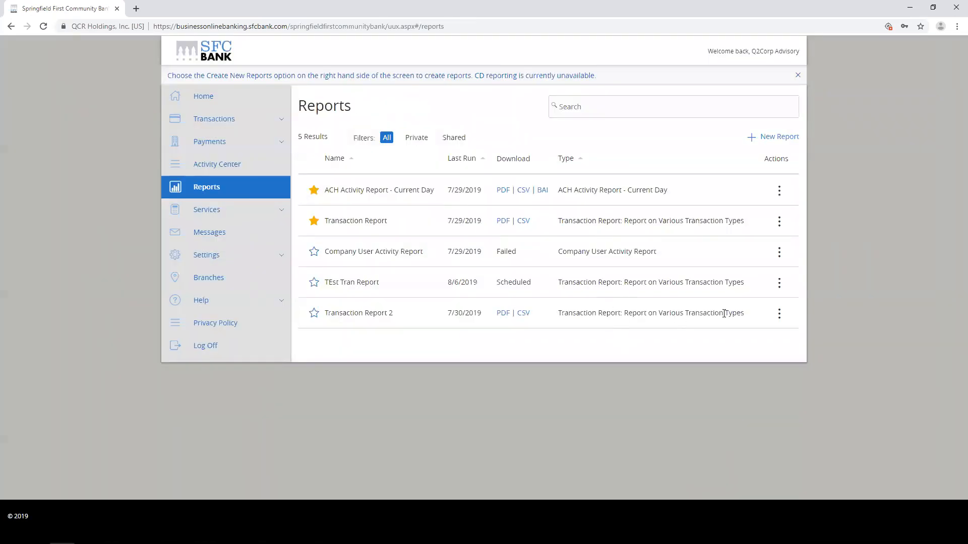
{"action": "left_click", "coordinate": [504, 316]}
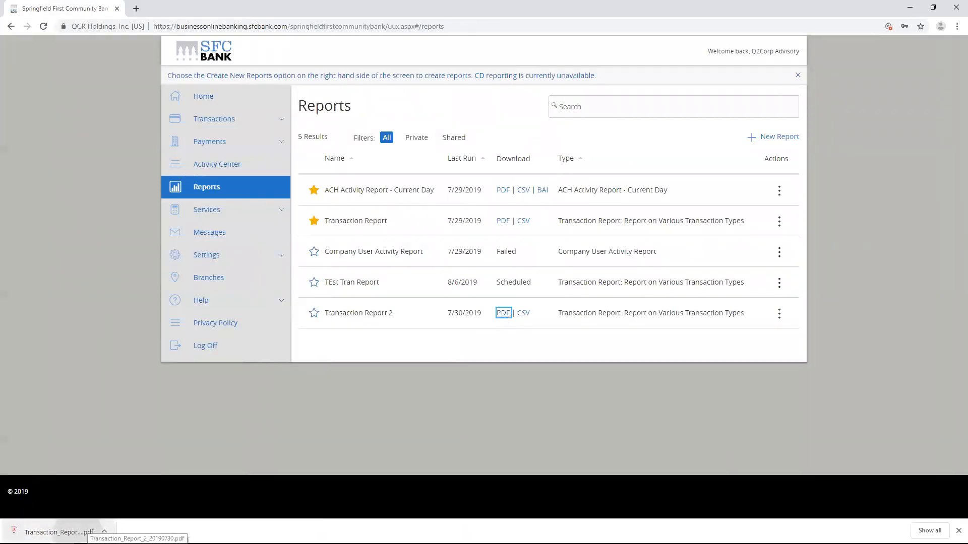
{"action": "left_click", "coordinate": [59, 532]}
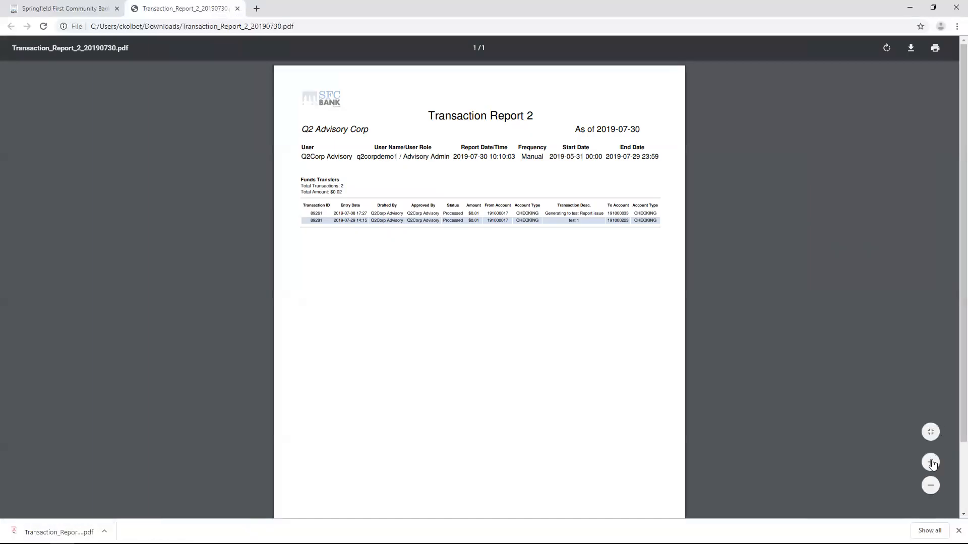
Step: Zoom the Transaction Report 2 PDF in three levels, then close it to reach the Reports list
{"action": "left_click", "coordinate": [930, 487]}
{"action": "left_click", "coordinate": [930, 487]}
{"action": "left_click", "coordinate": [930, 487]}
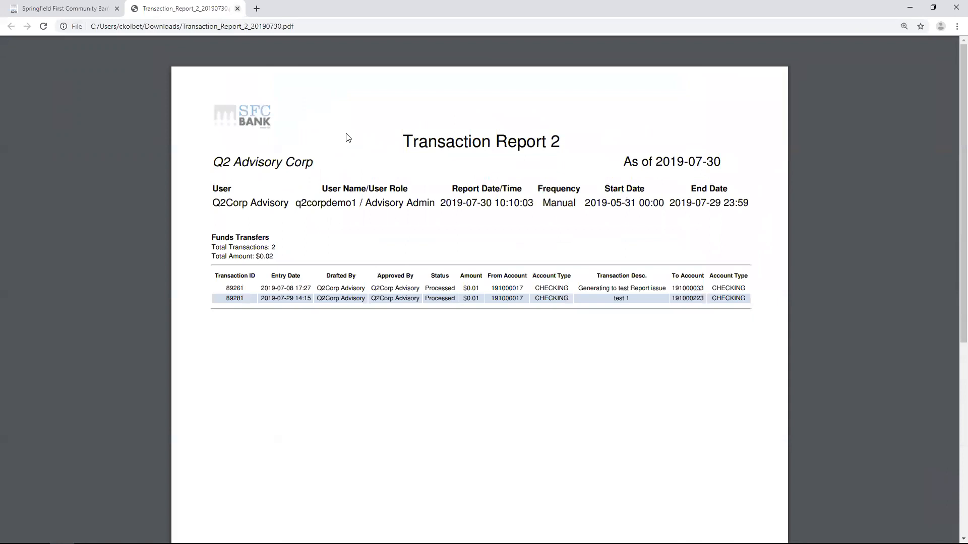
{"action": "key", "text": "ctrl+w"}
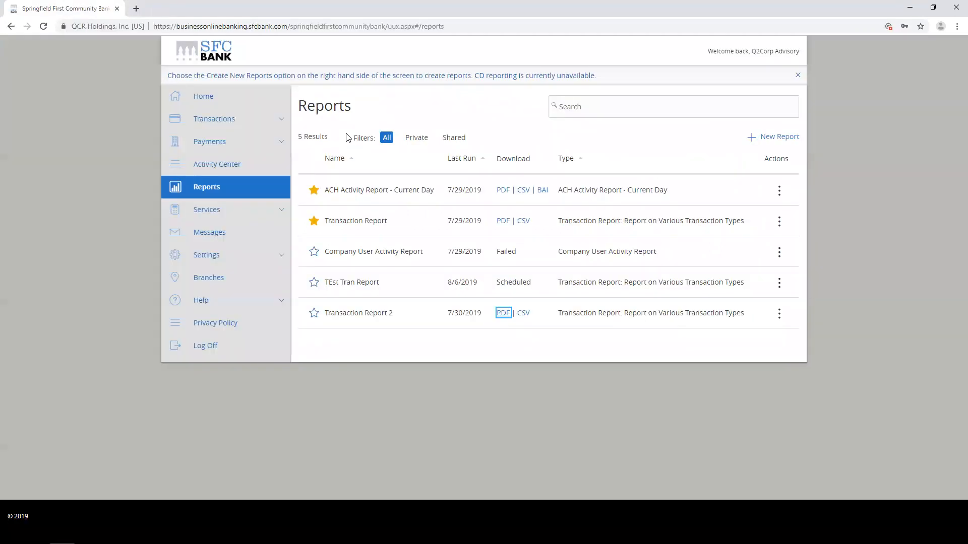